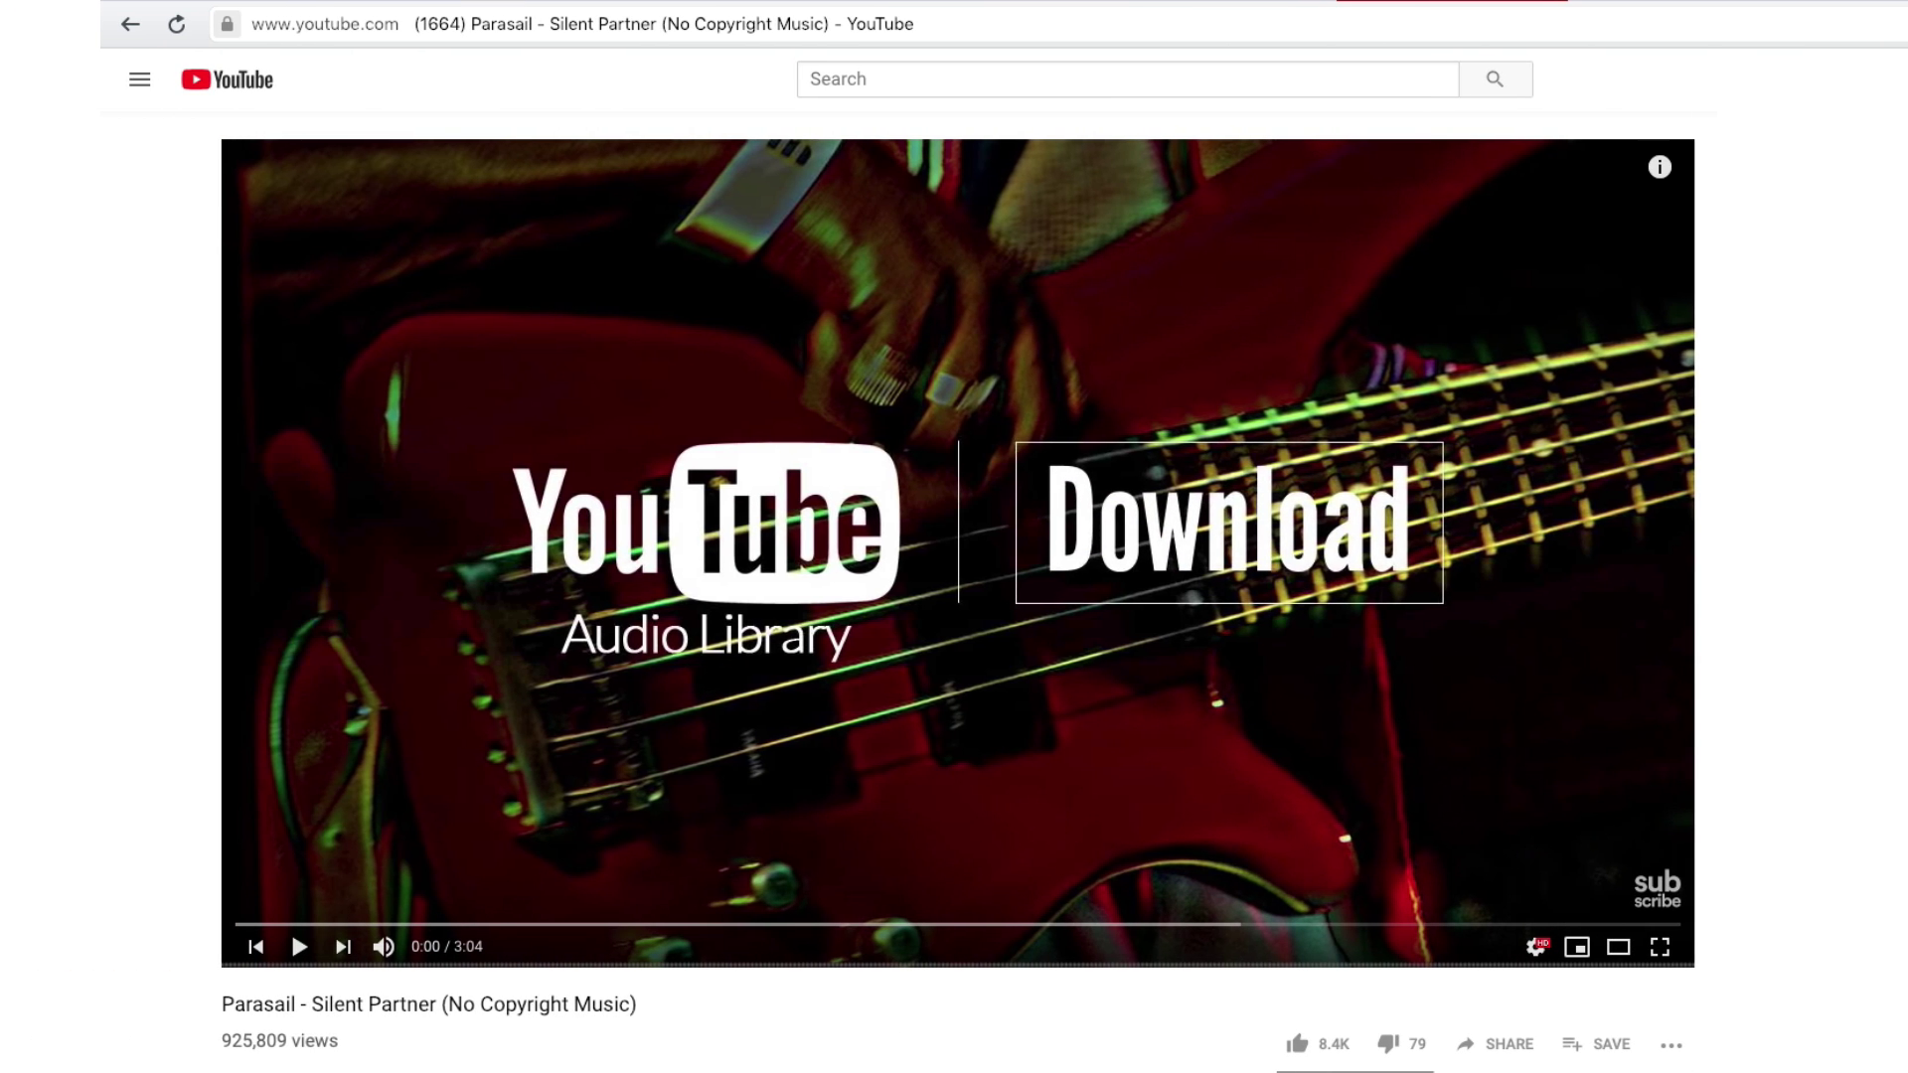
# Play the Parasail – Silent Partner video and pause it at 0:06.
pyautogui.press('space')
pyautogui.press('space')
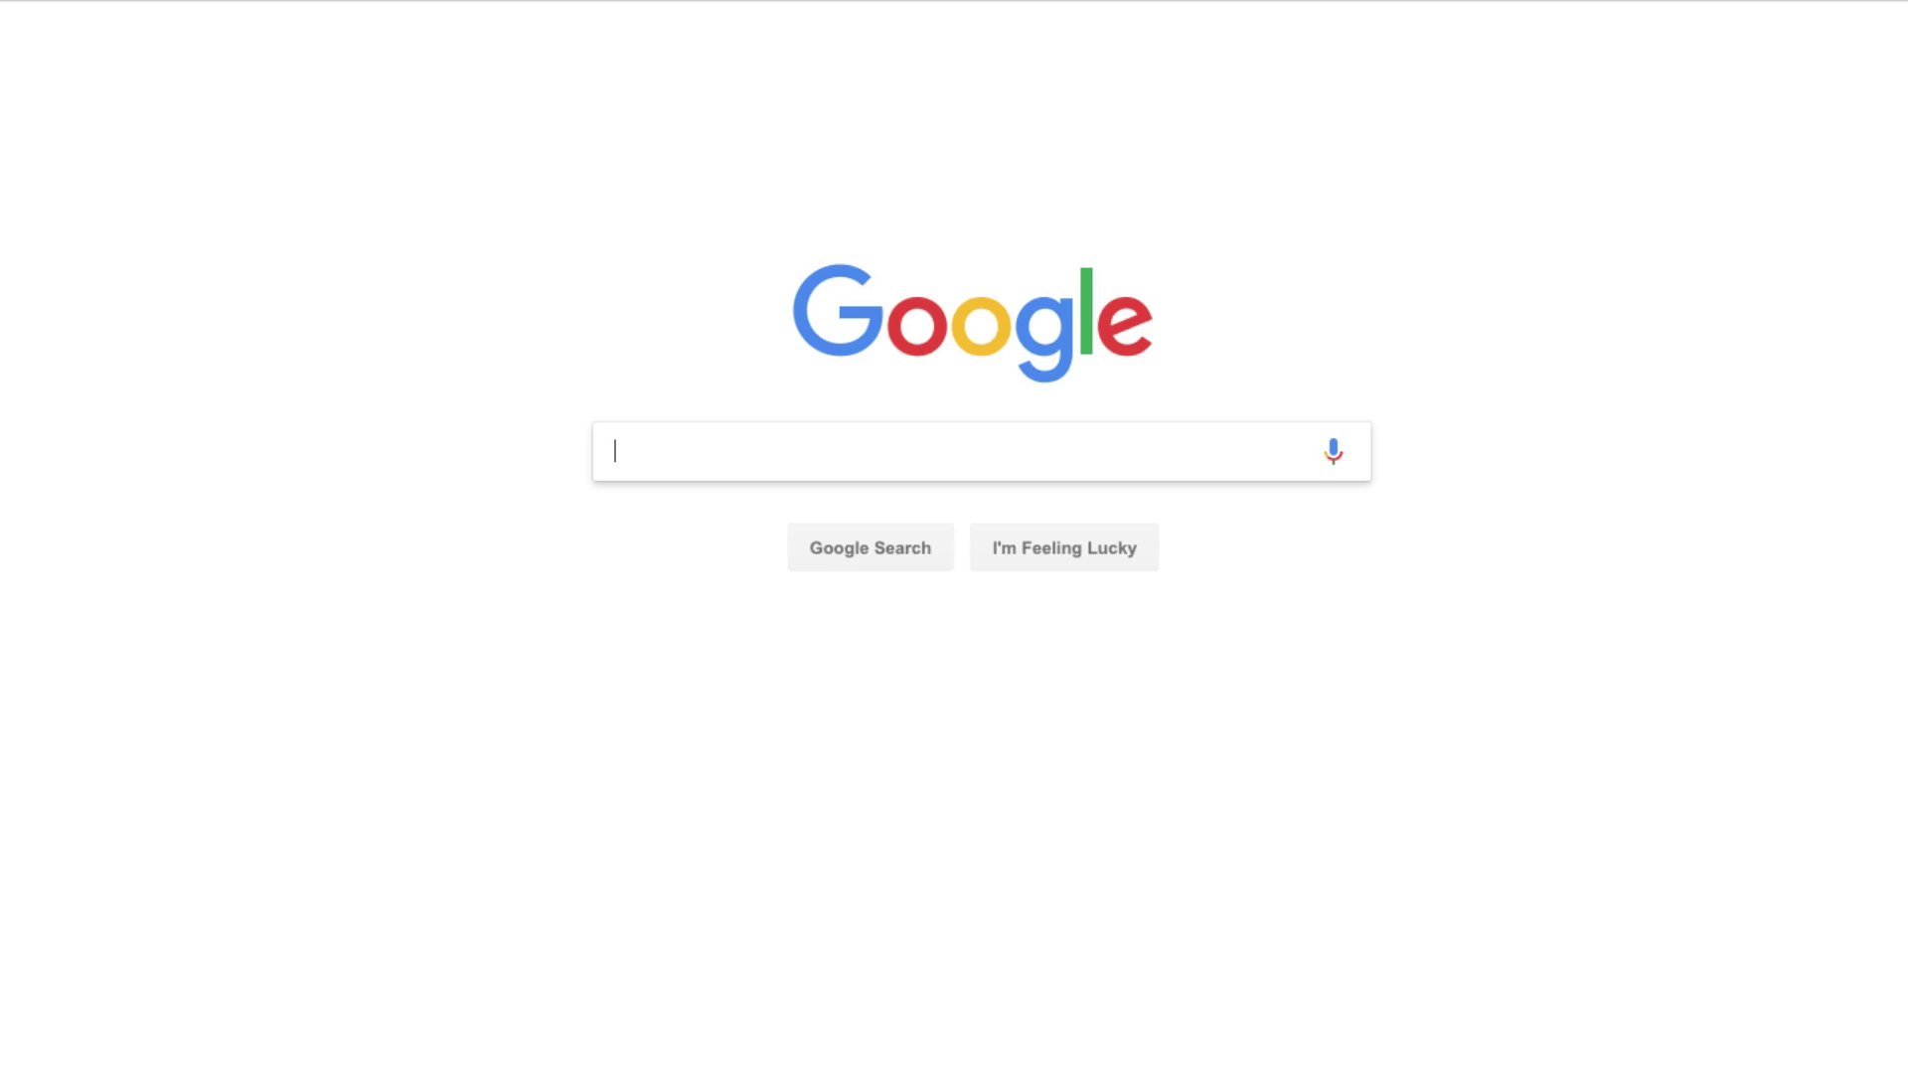
pyautogui.write('soundflow')
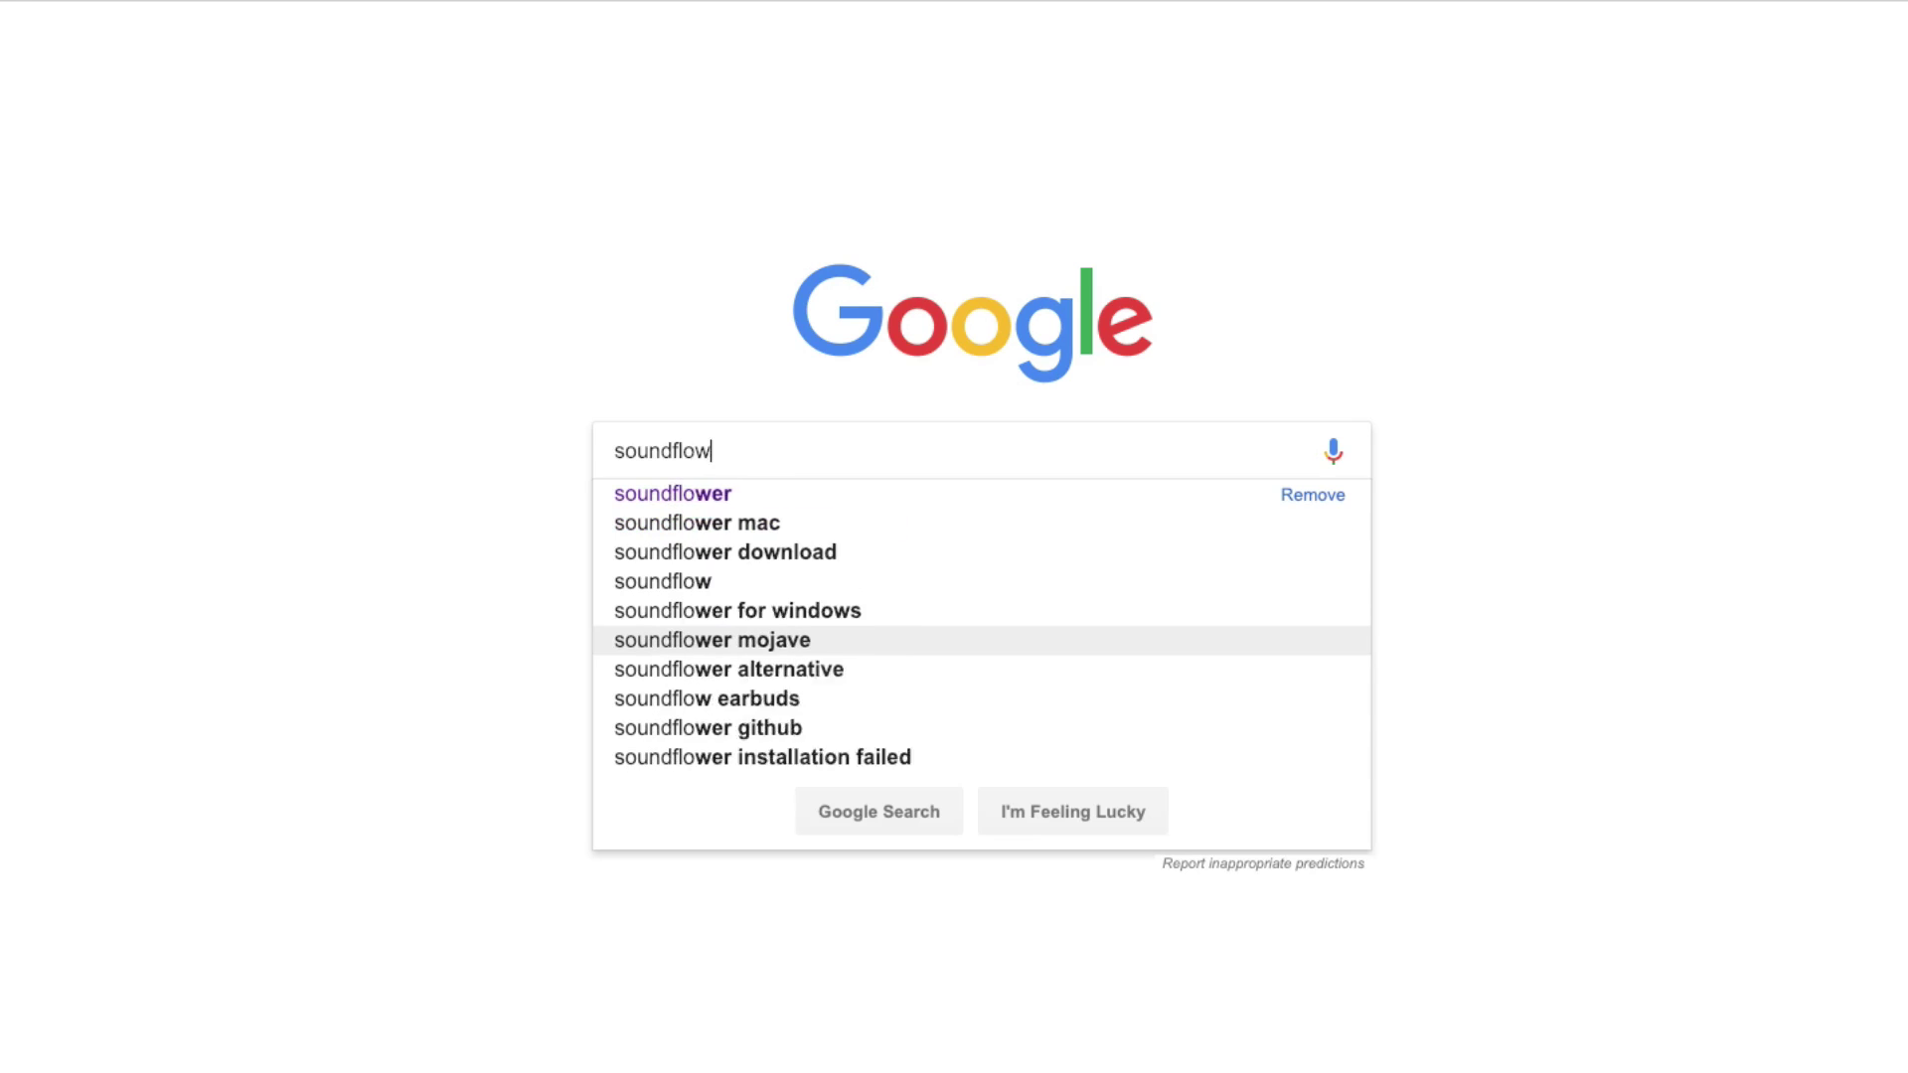
pyautogui.write('er')
# Search Google for soundflower and follow Rogue Amoeba's page to the Soundflower GitHub repository.
pyautogui.press('Return')
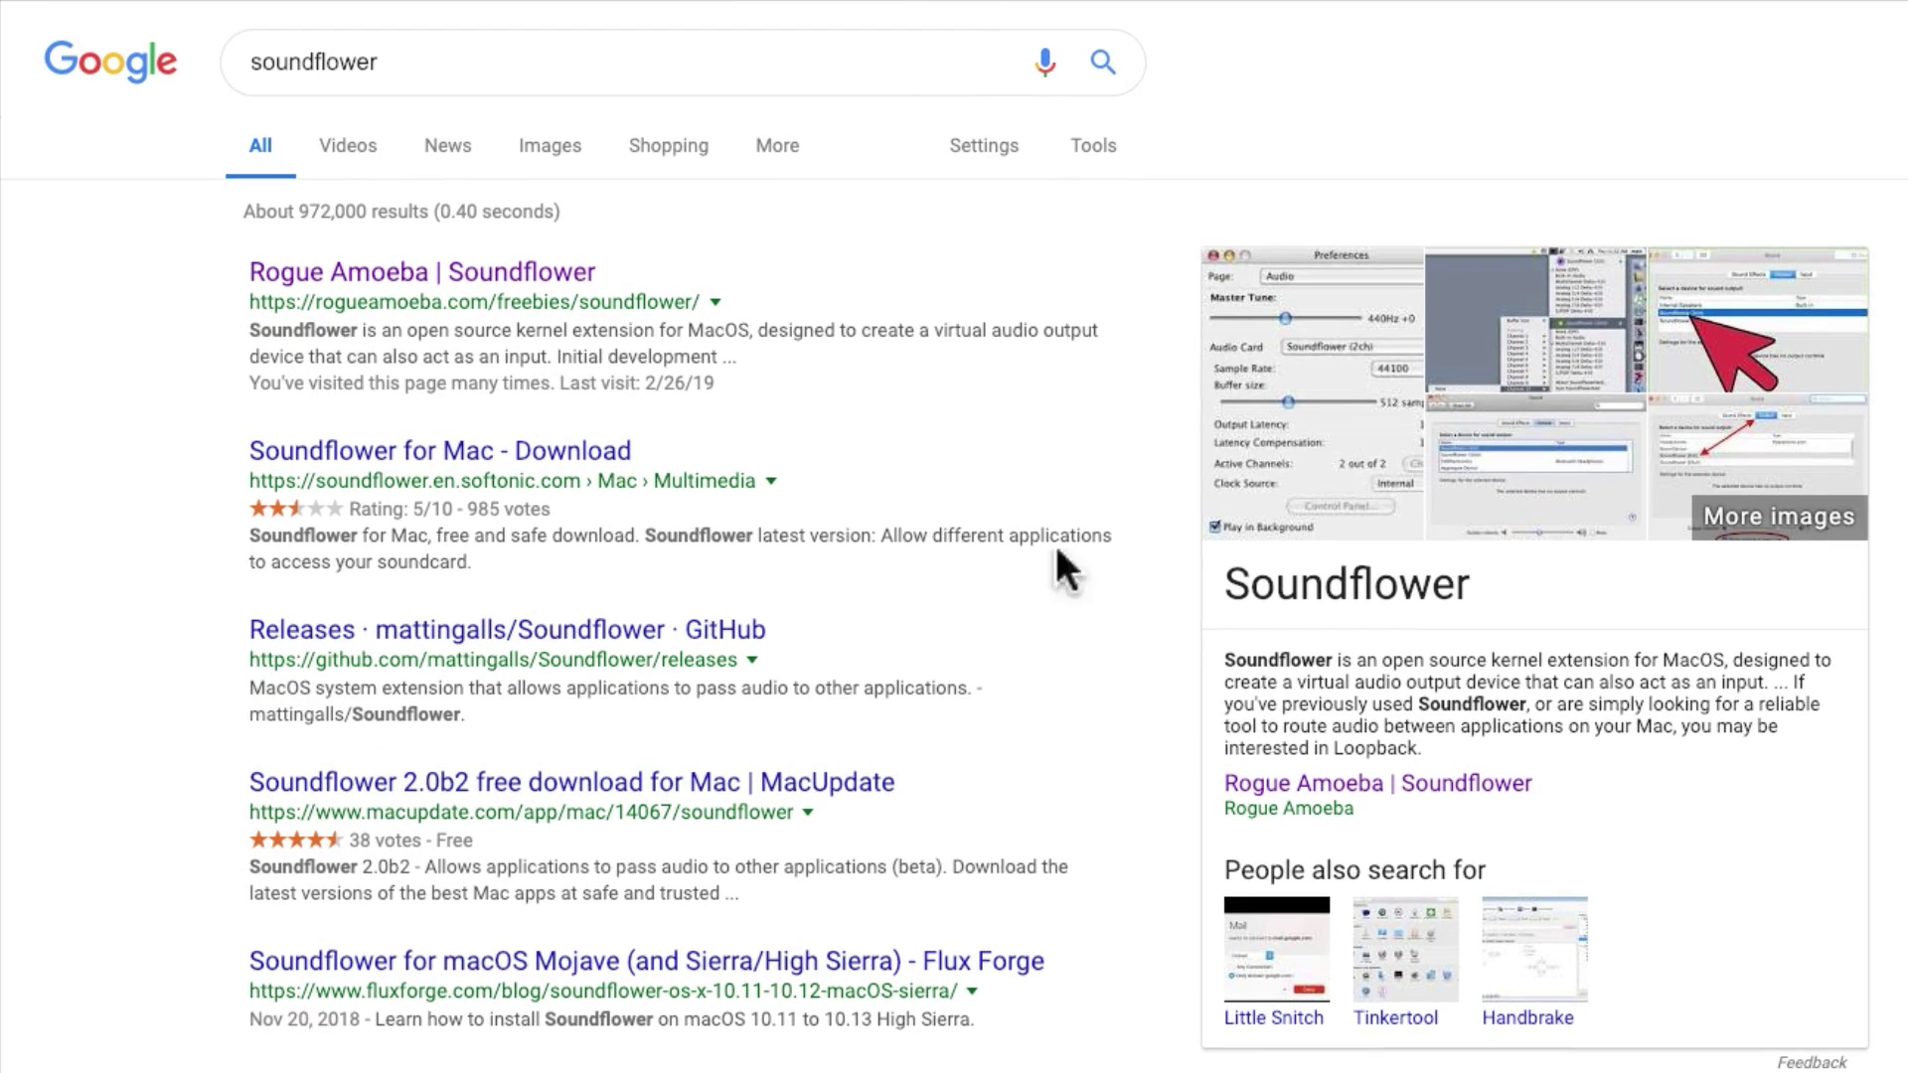
pyautogui.click(564, 278)
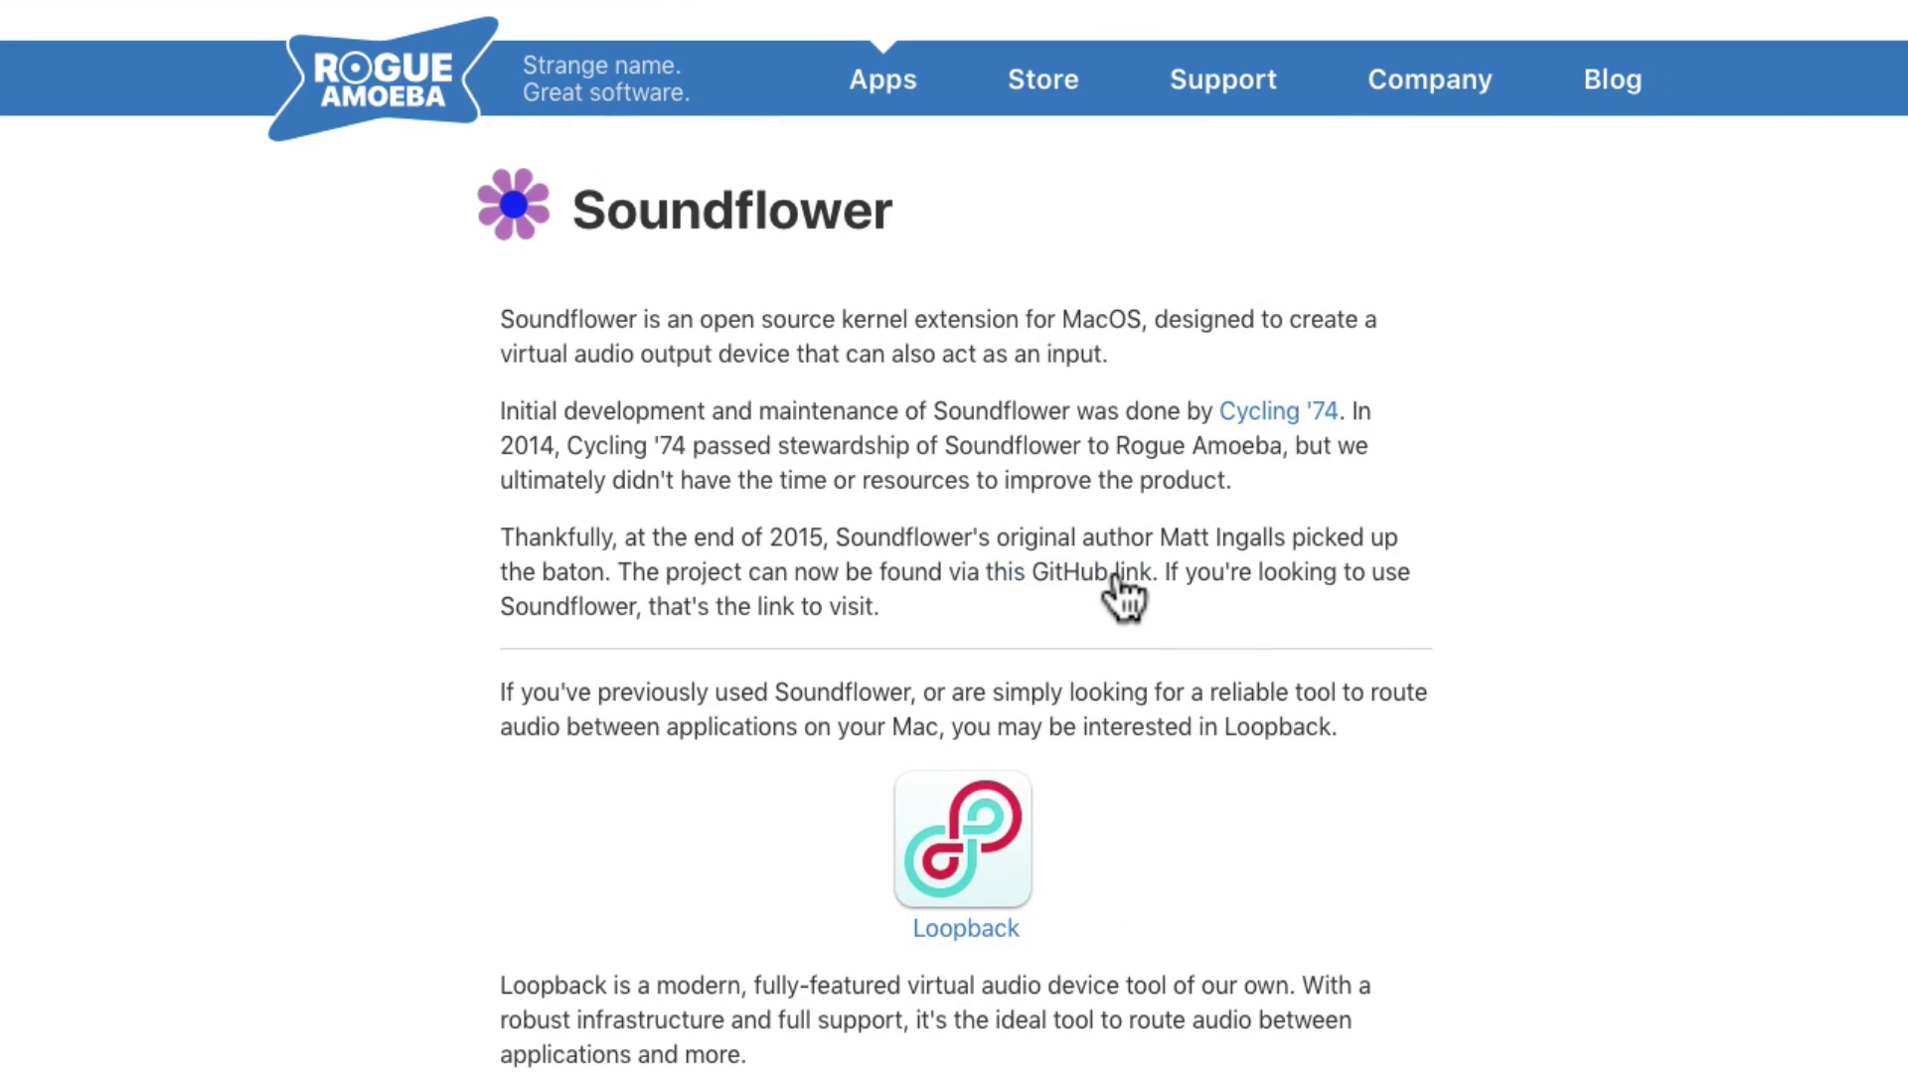
pyautogui.click(1113, 581)
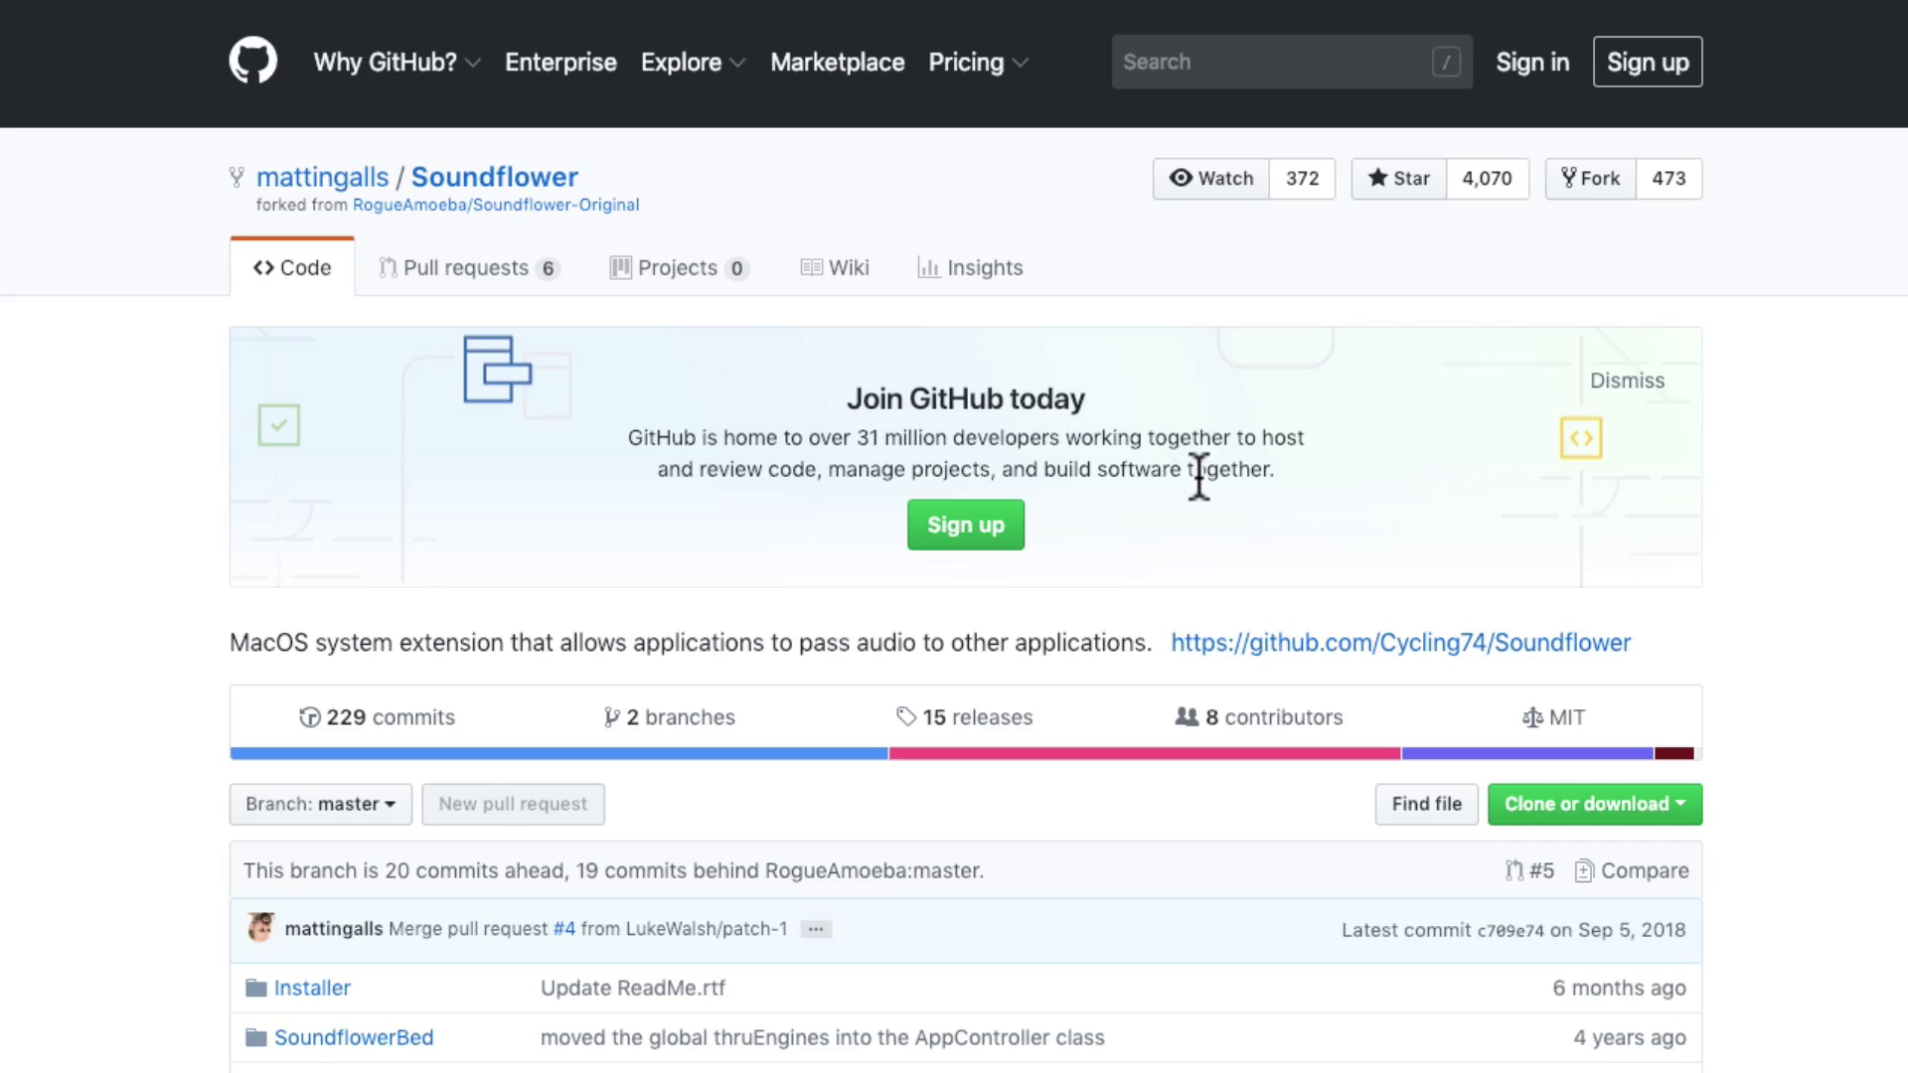
pyautogui.scroll(-3, 1198, 477)
pyautogui.scroll(-5, 1199, 475)
pyautogui.scroll(-1, 1200, 474)
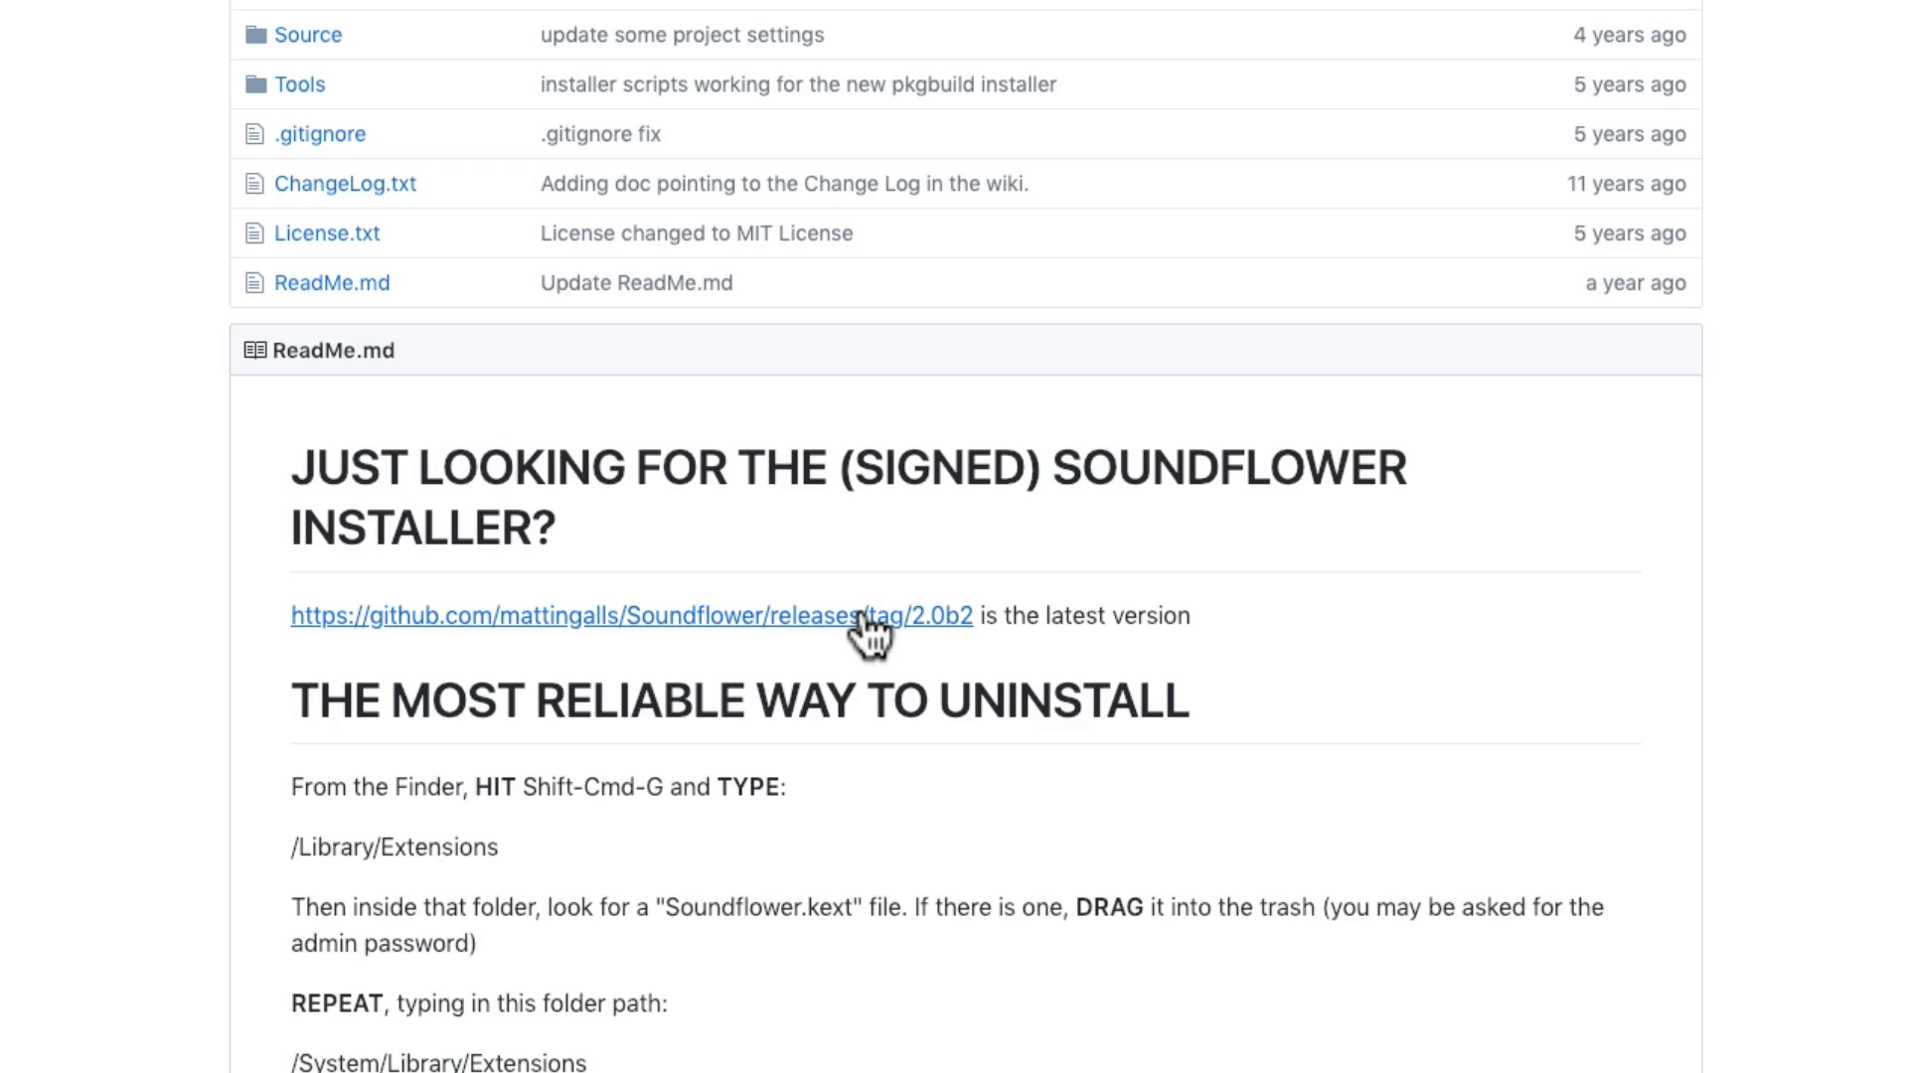
# Set the System Preferences Sound output to Soundflower (2ch).
pyautogui.click(41, 17)
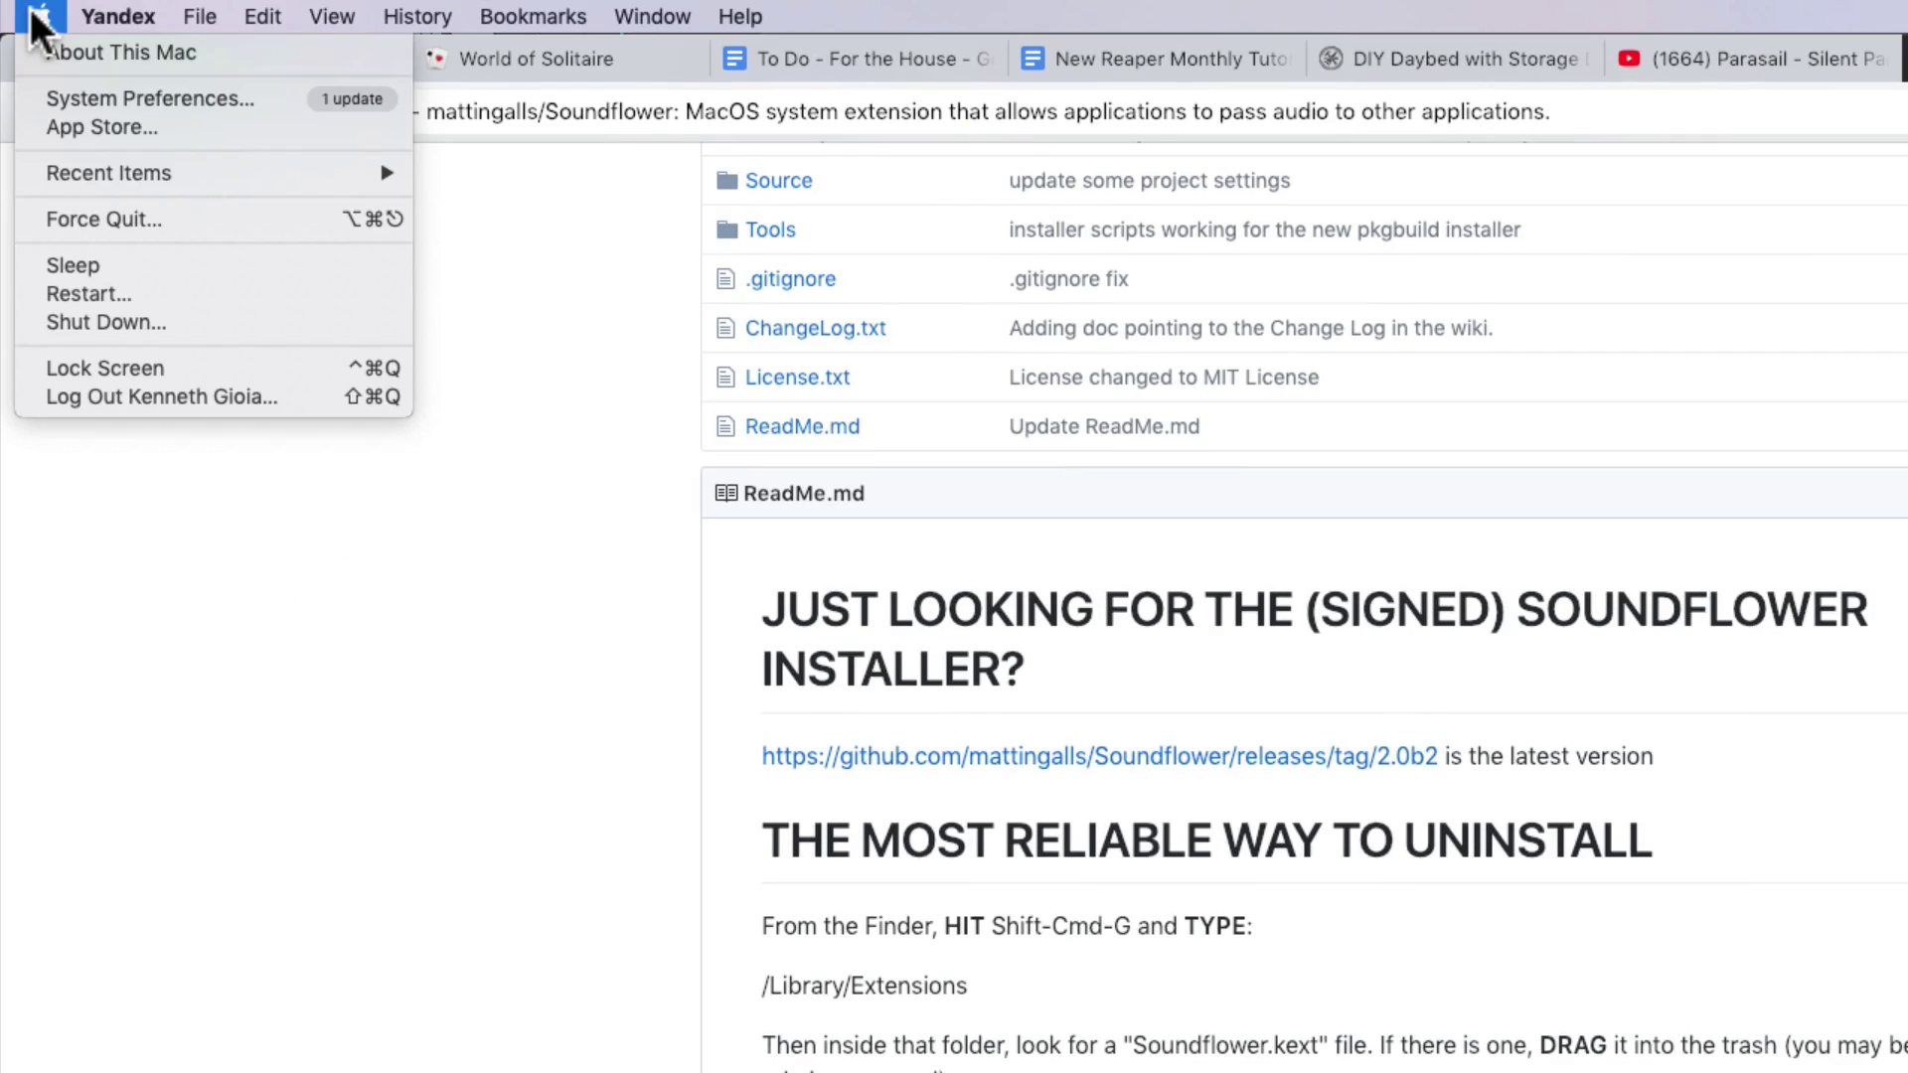
pyautogui.click(134, 100)
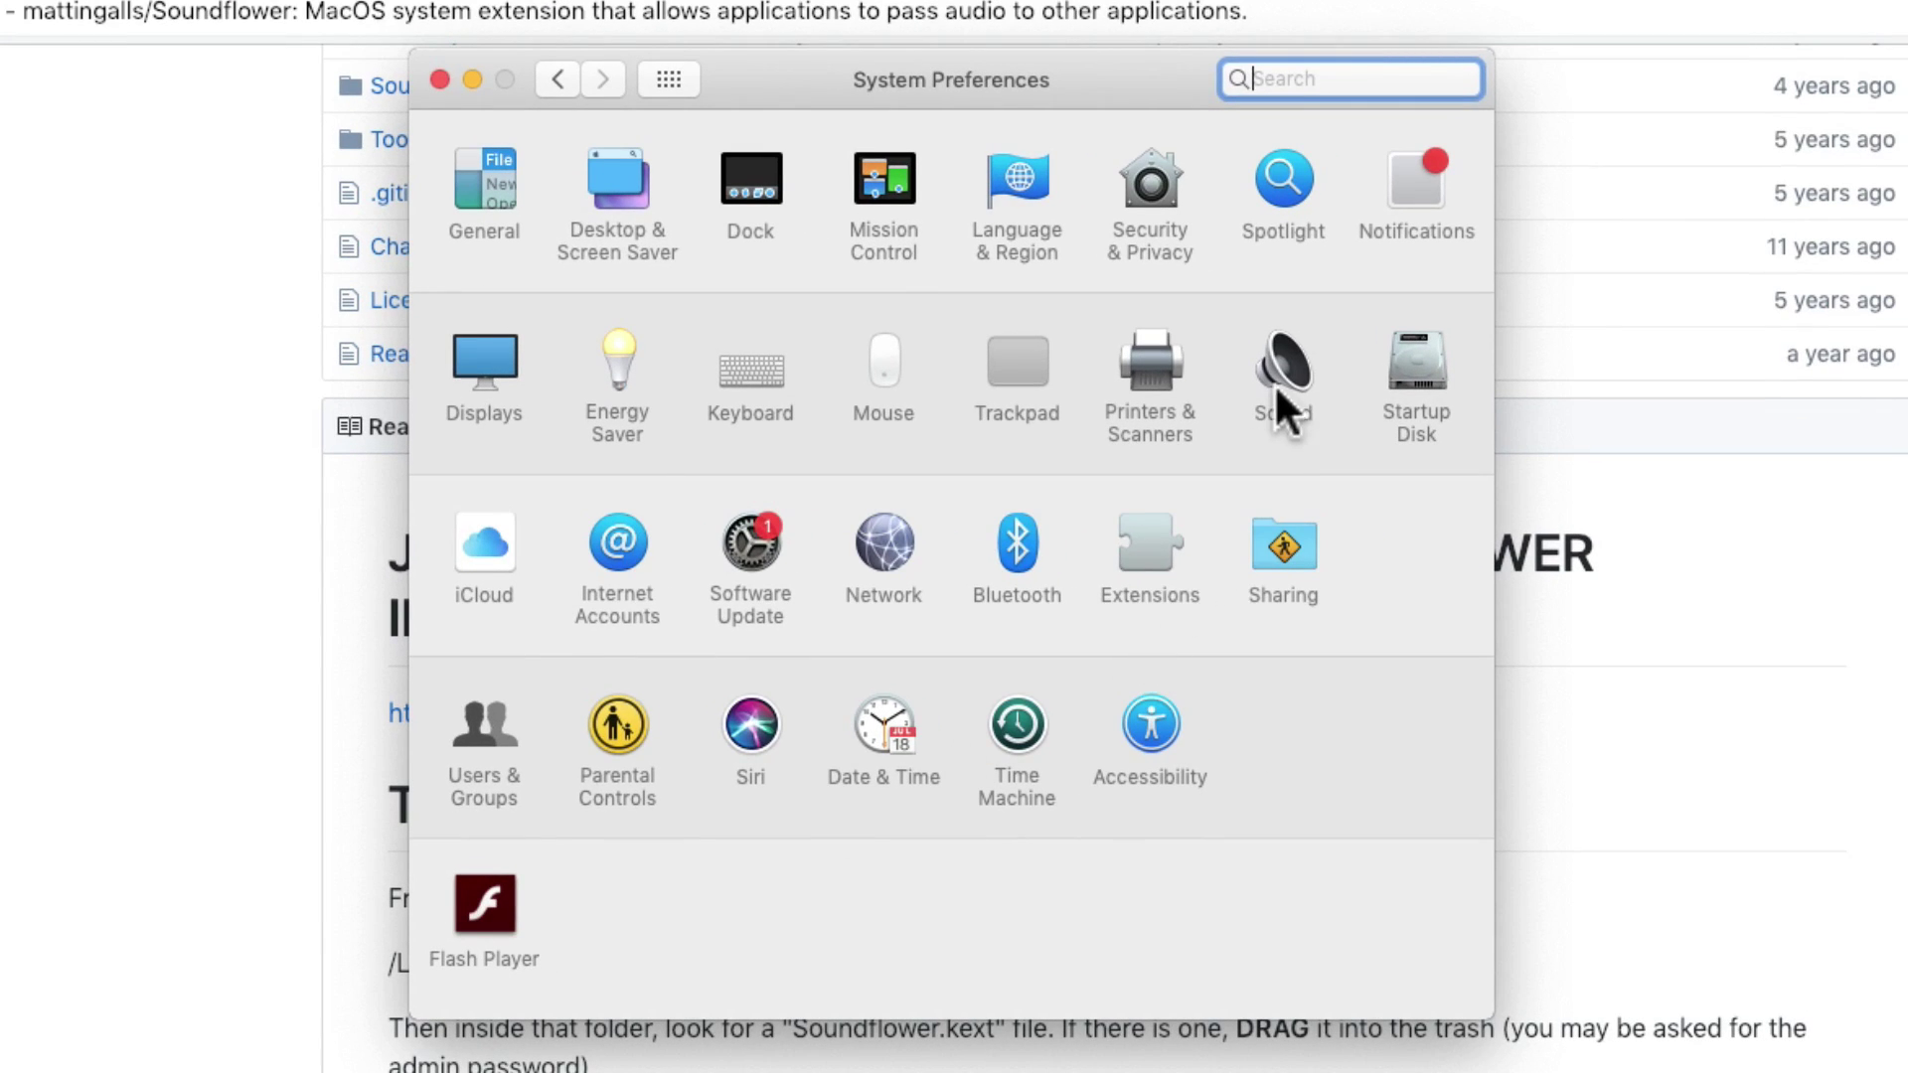
pyautogui.click(1277, 373)
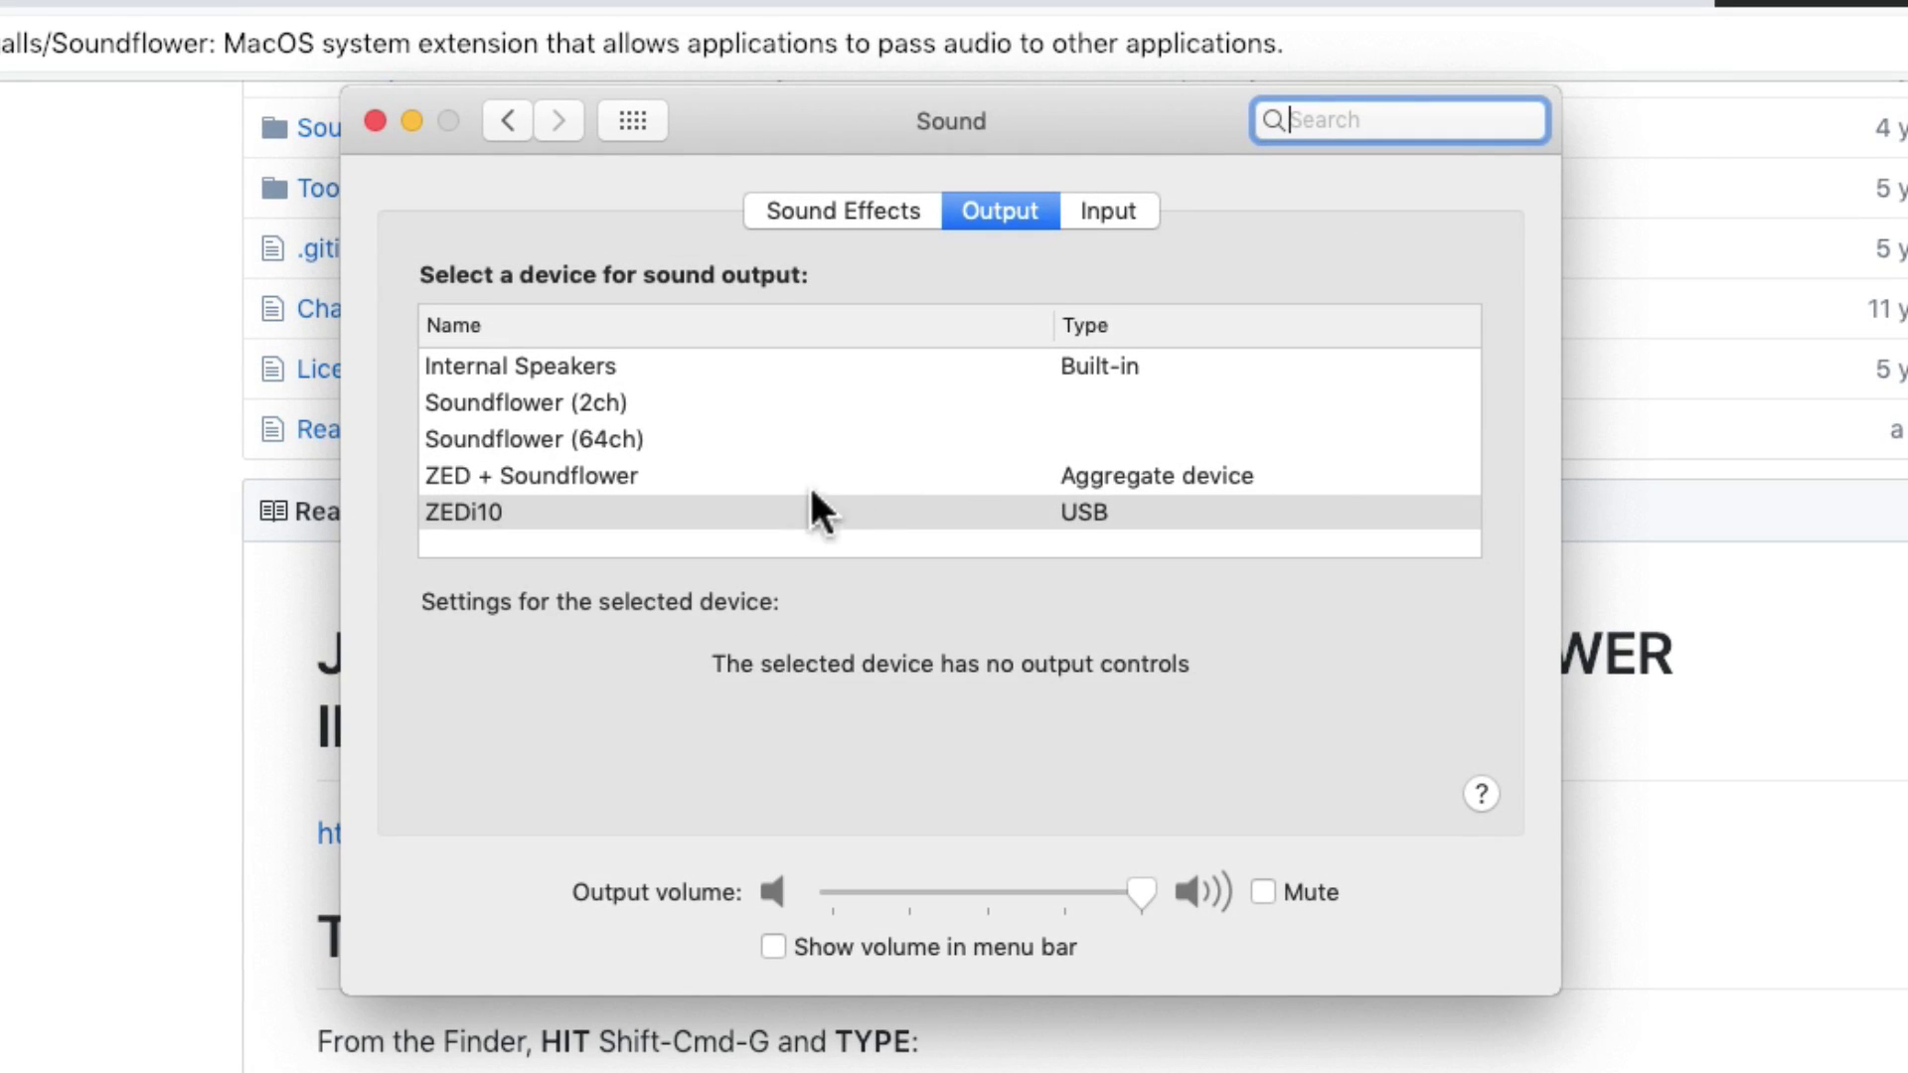
pyautogui.click(766, 525)
pyautogui.click(737, 397)
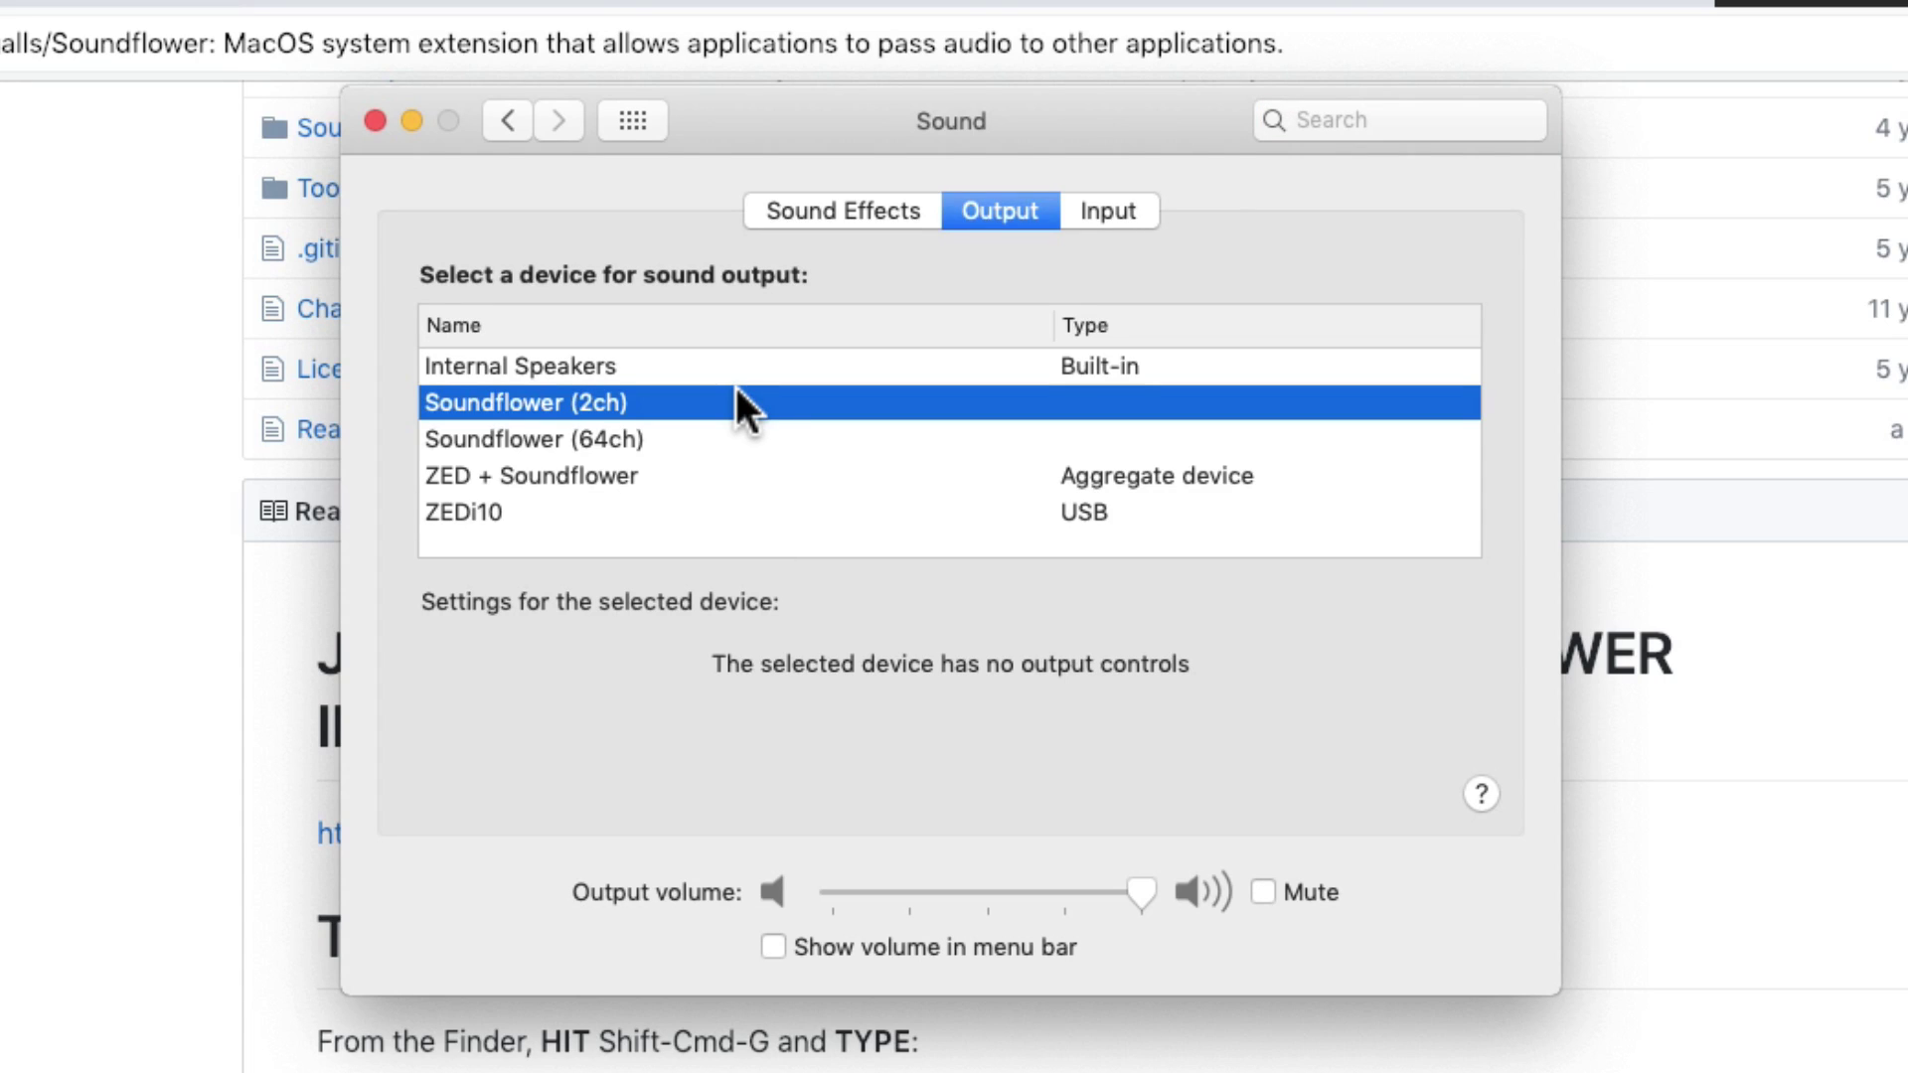
pyautogui.click(739, 436)
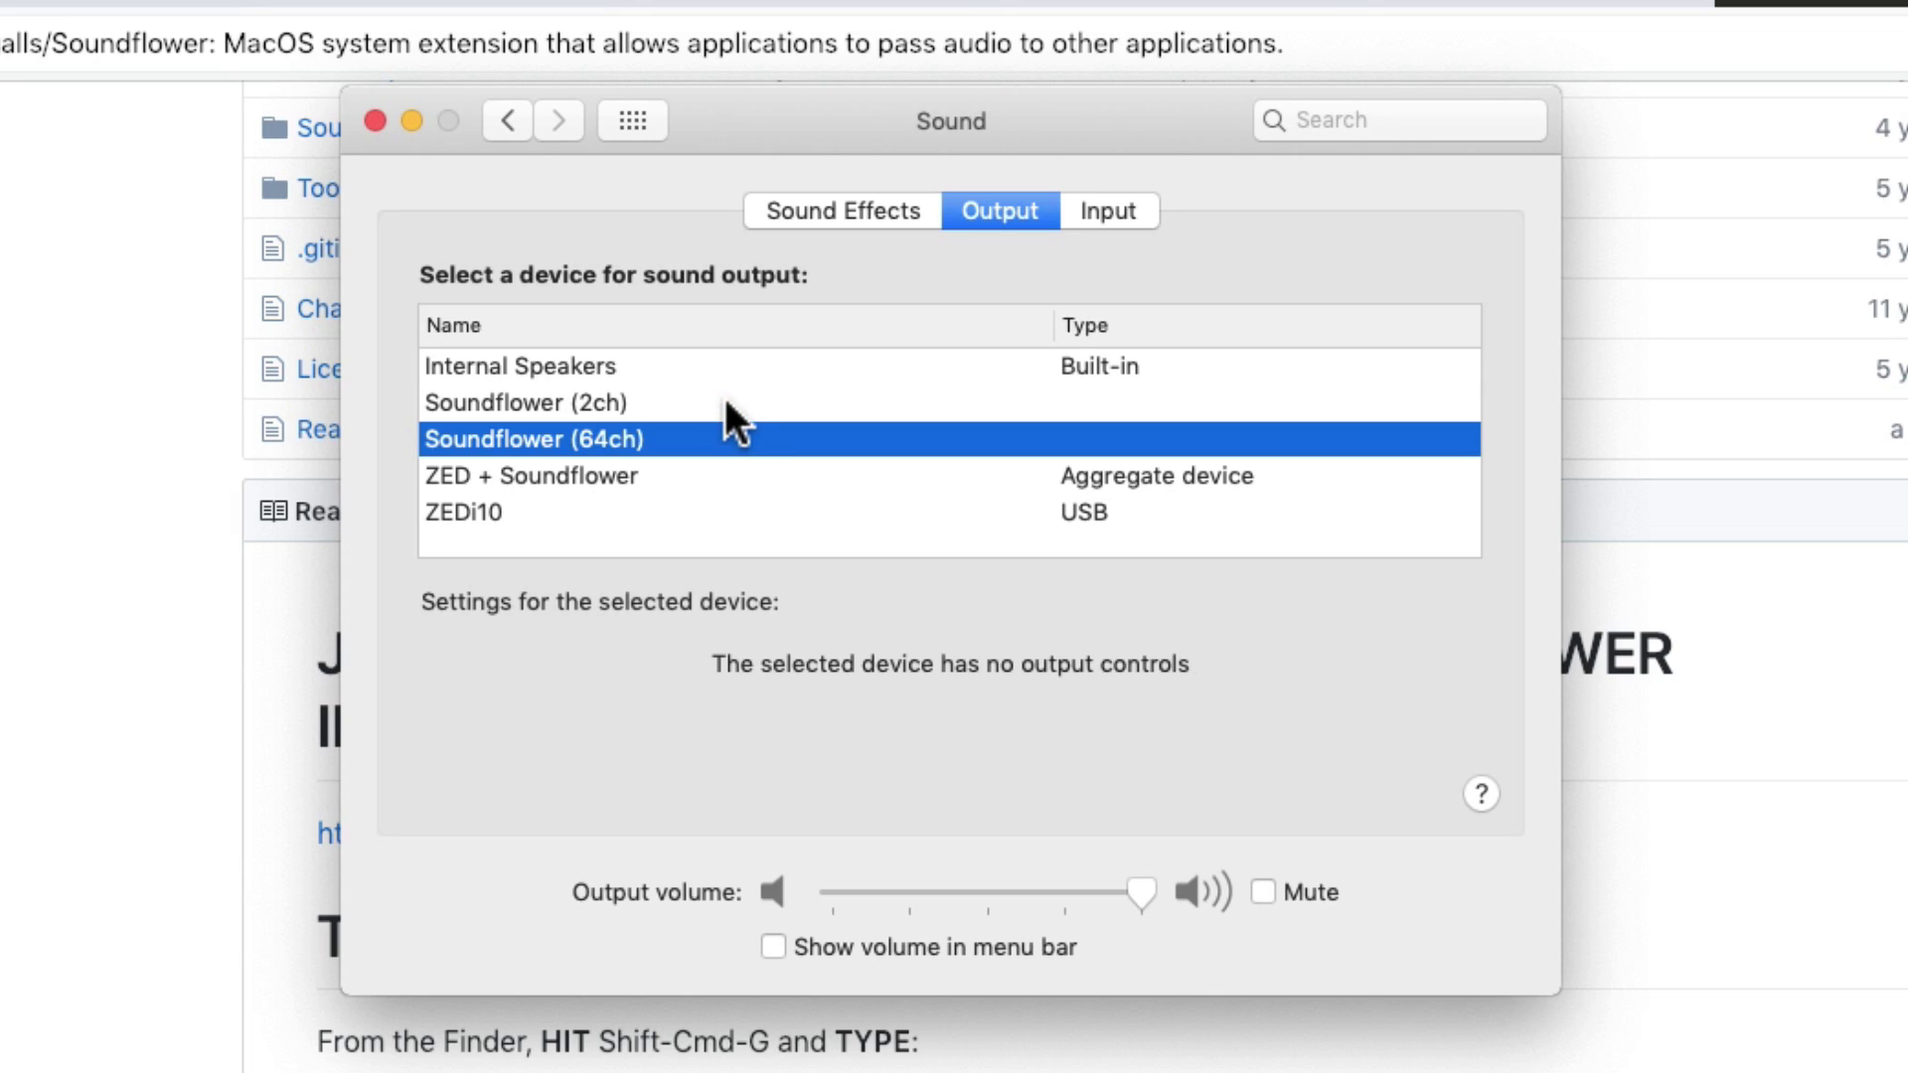
pyautogui.click(725, 401)
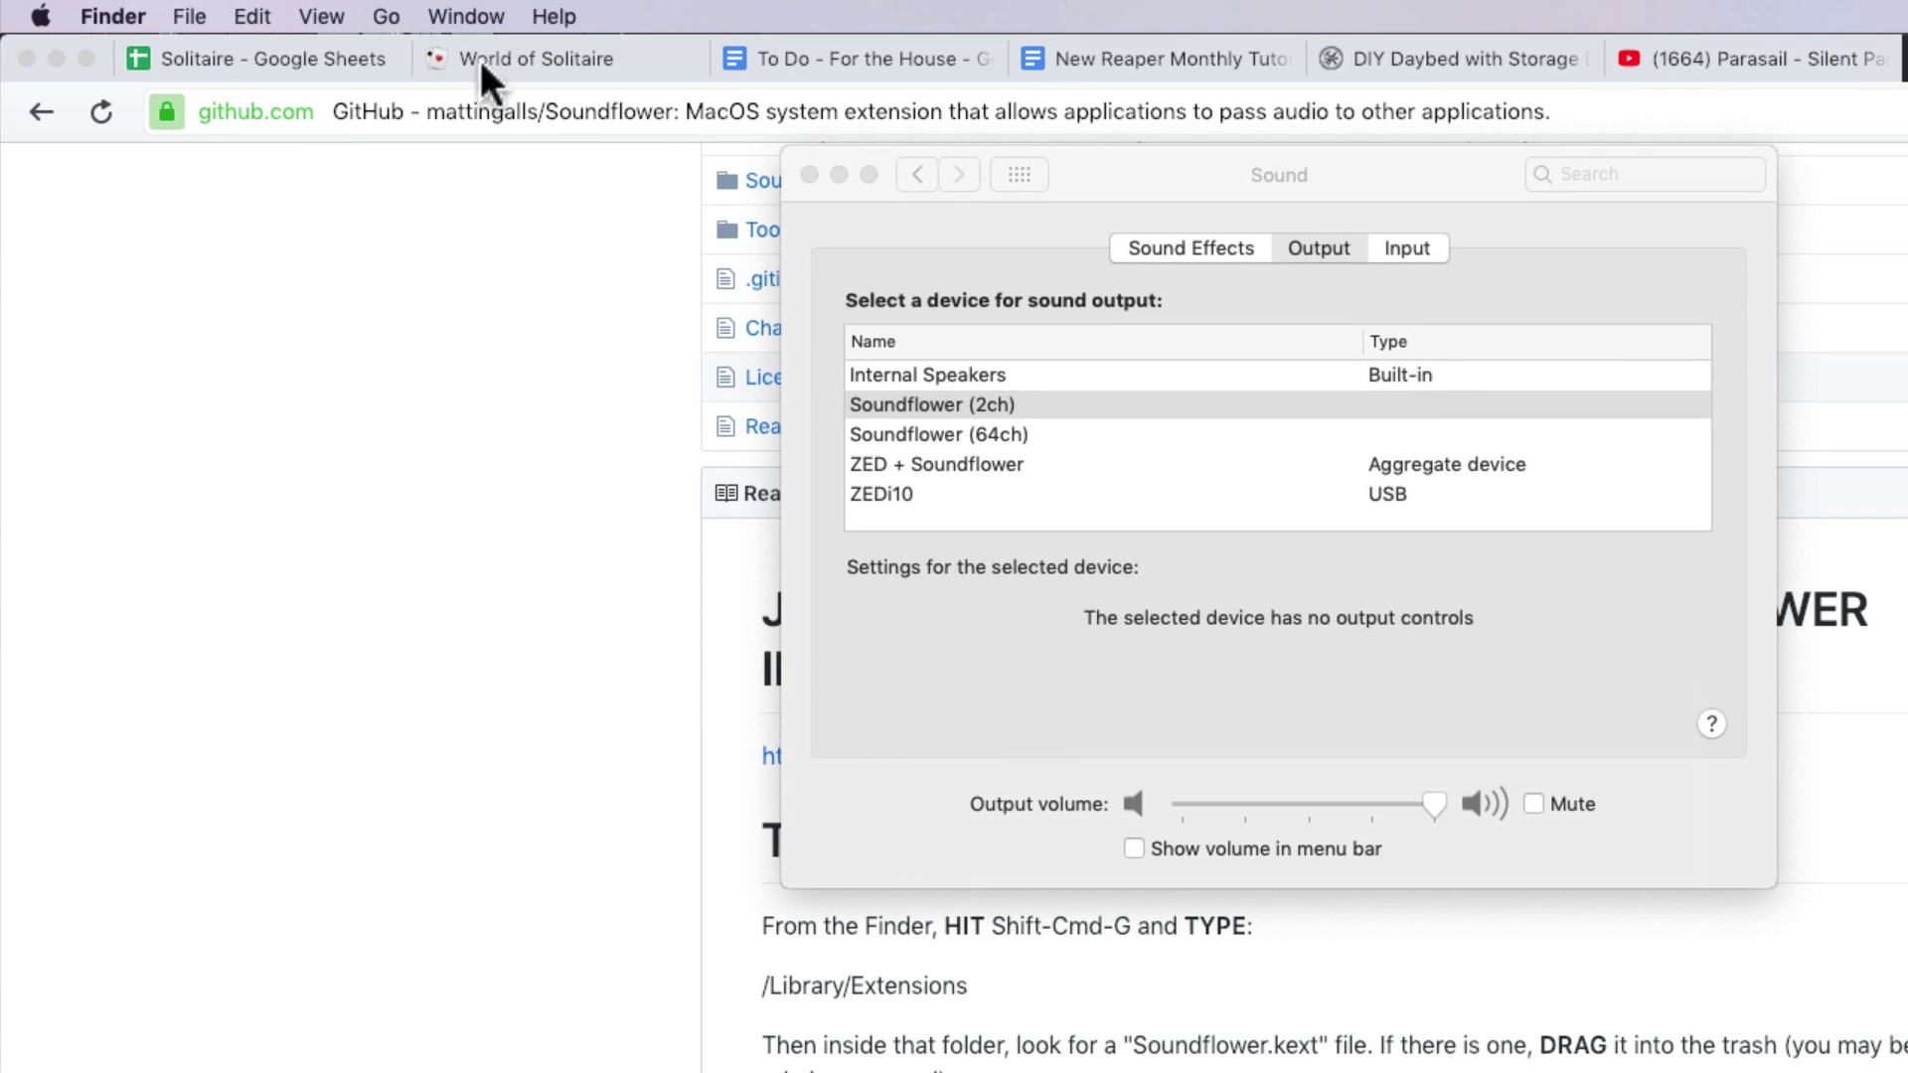
# Launch Audio MIDI Setup from Finder's Utilities folder.
pyautogui.click(385, 17)
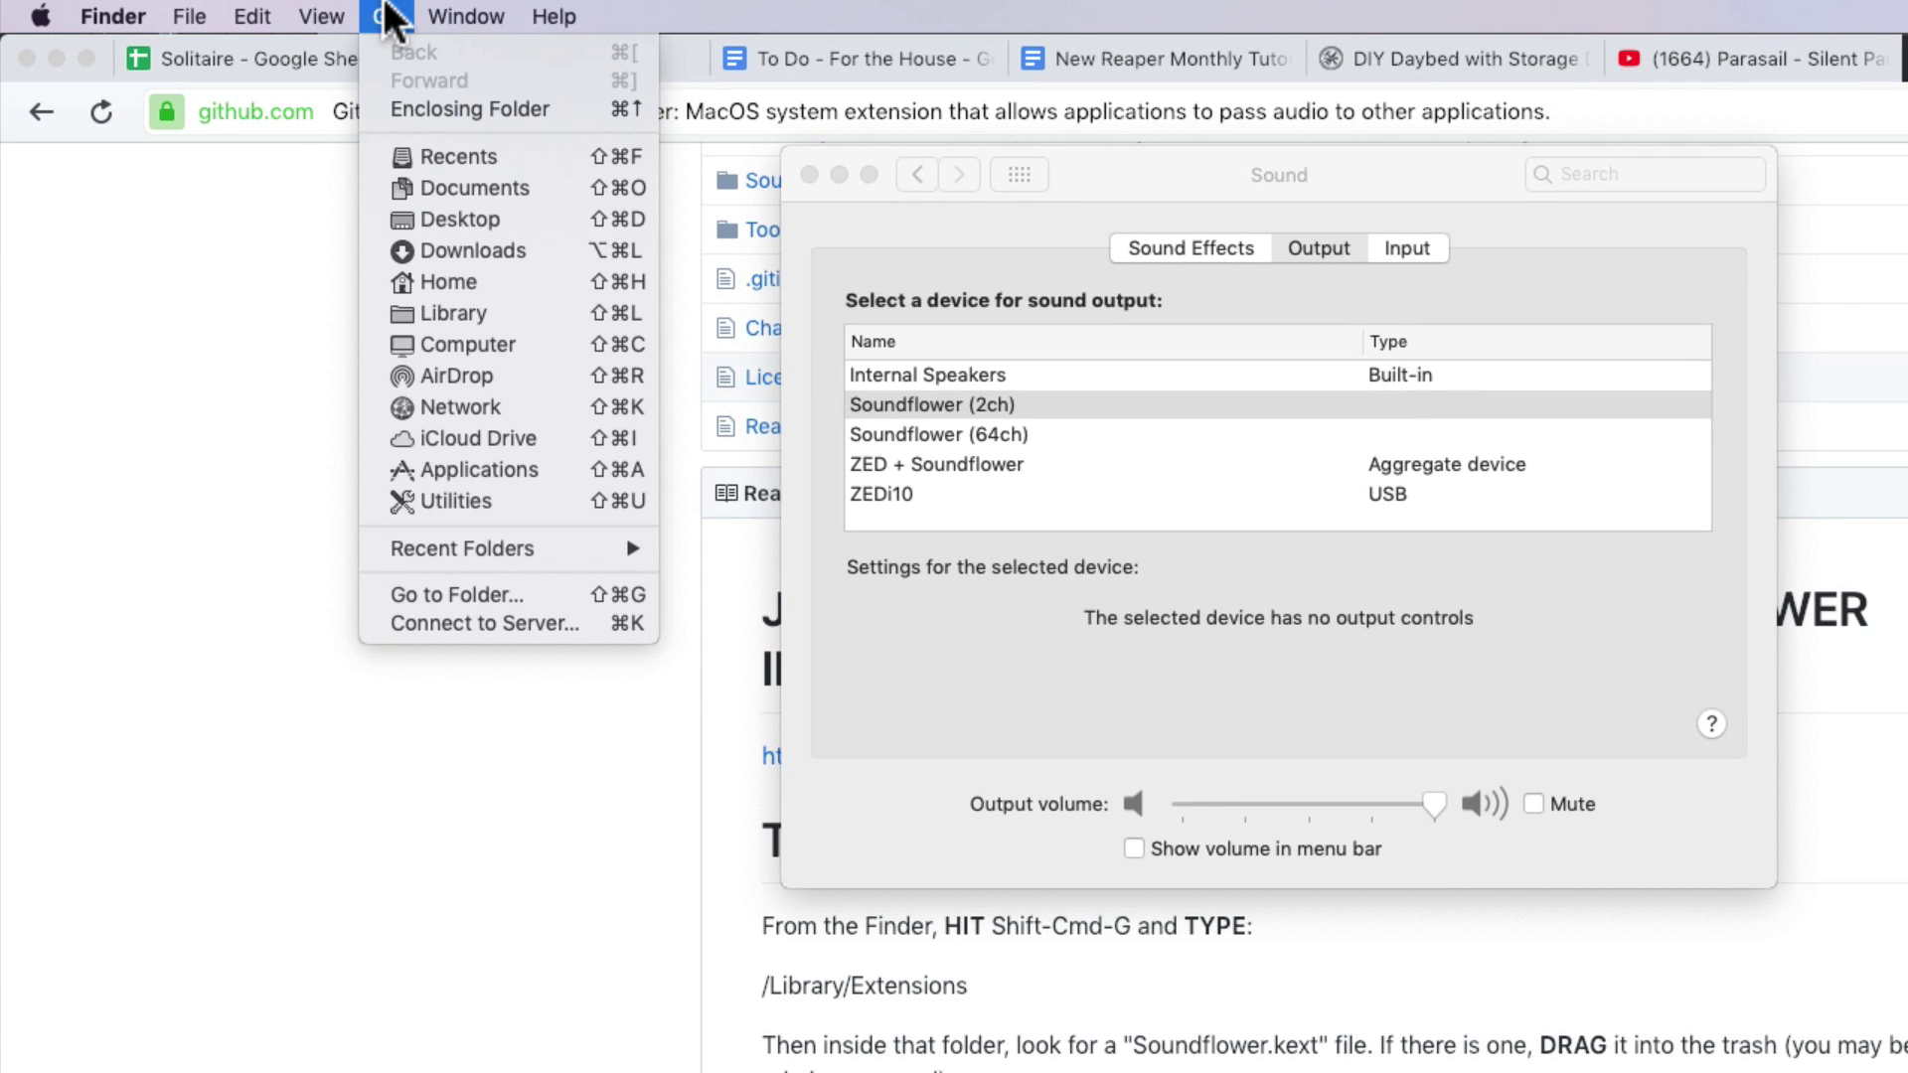
pyautogui.click(374, 503)
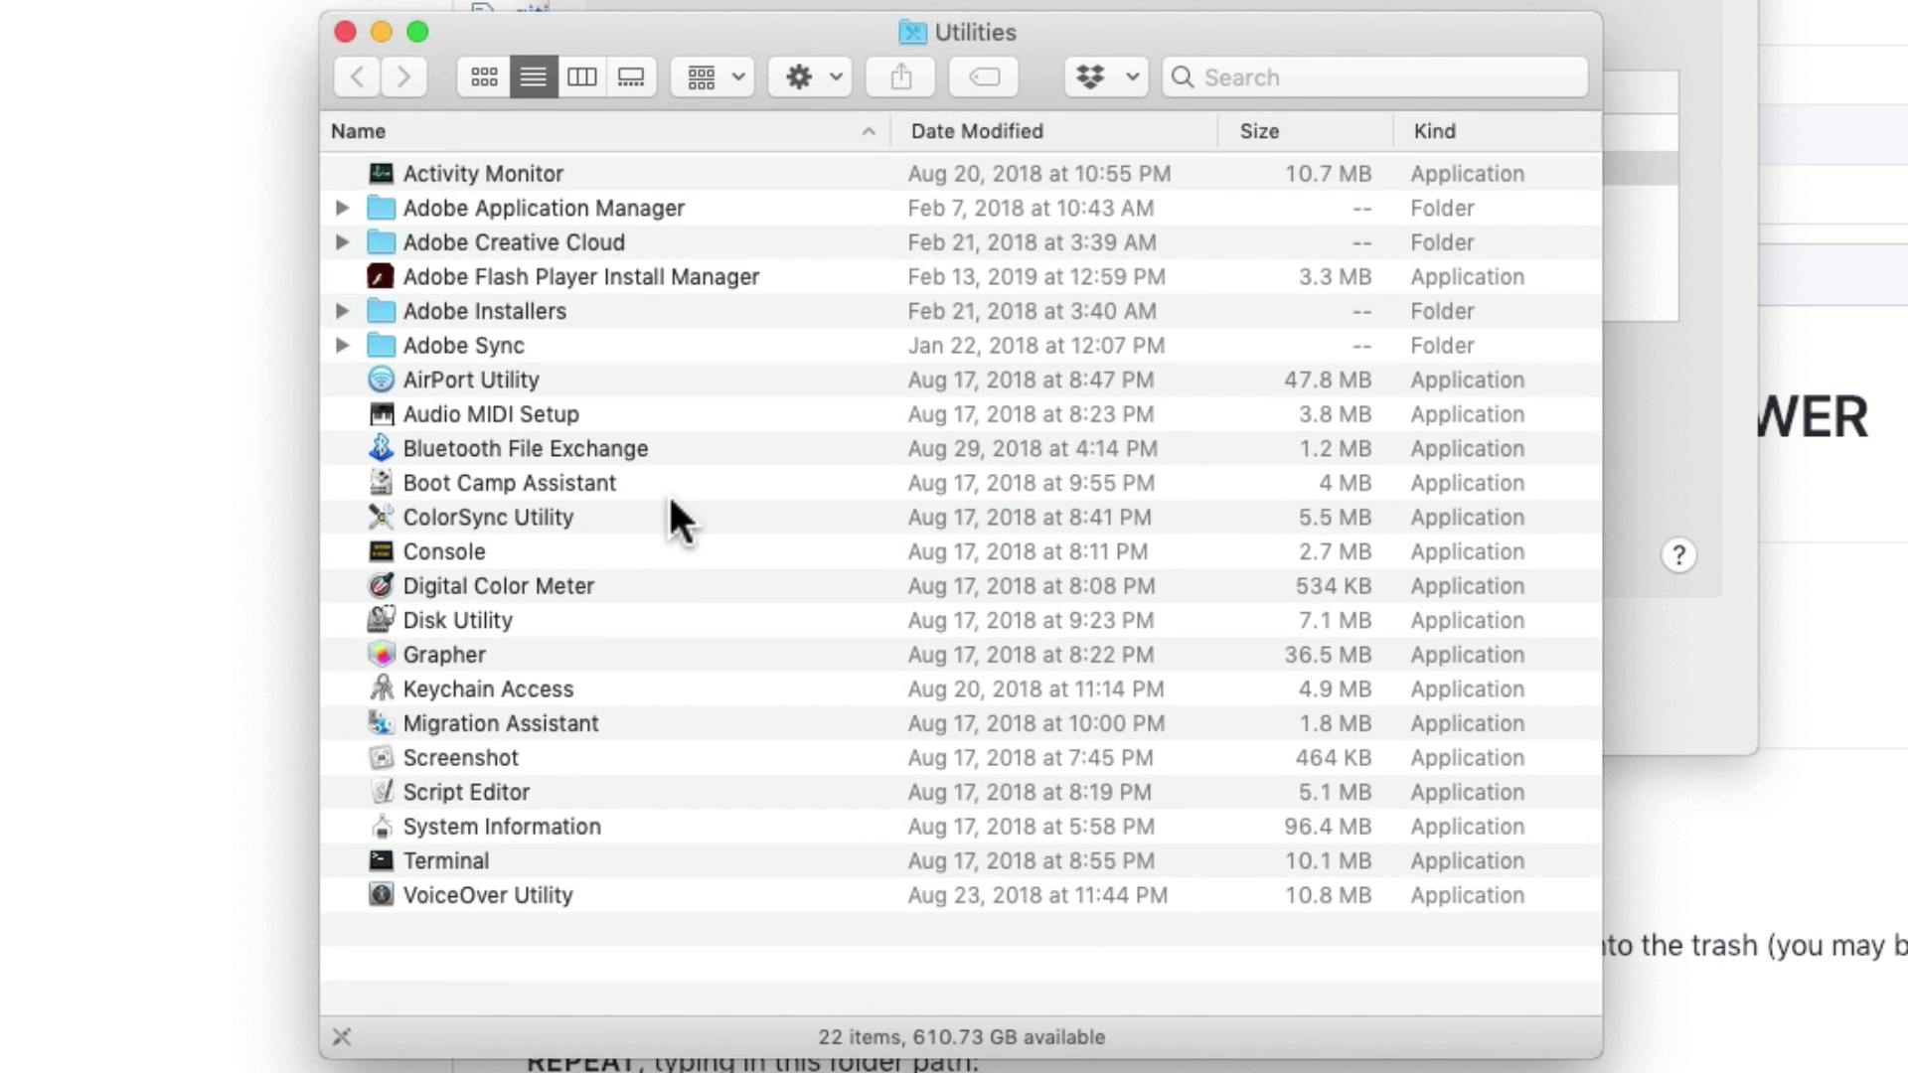
pyautogui.click(642, 423)
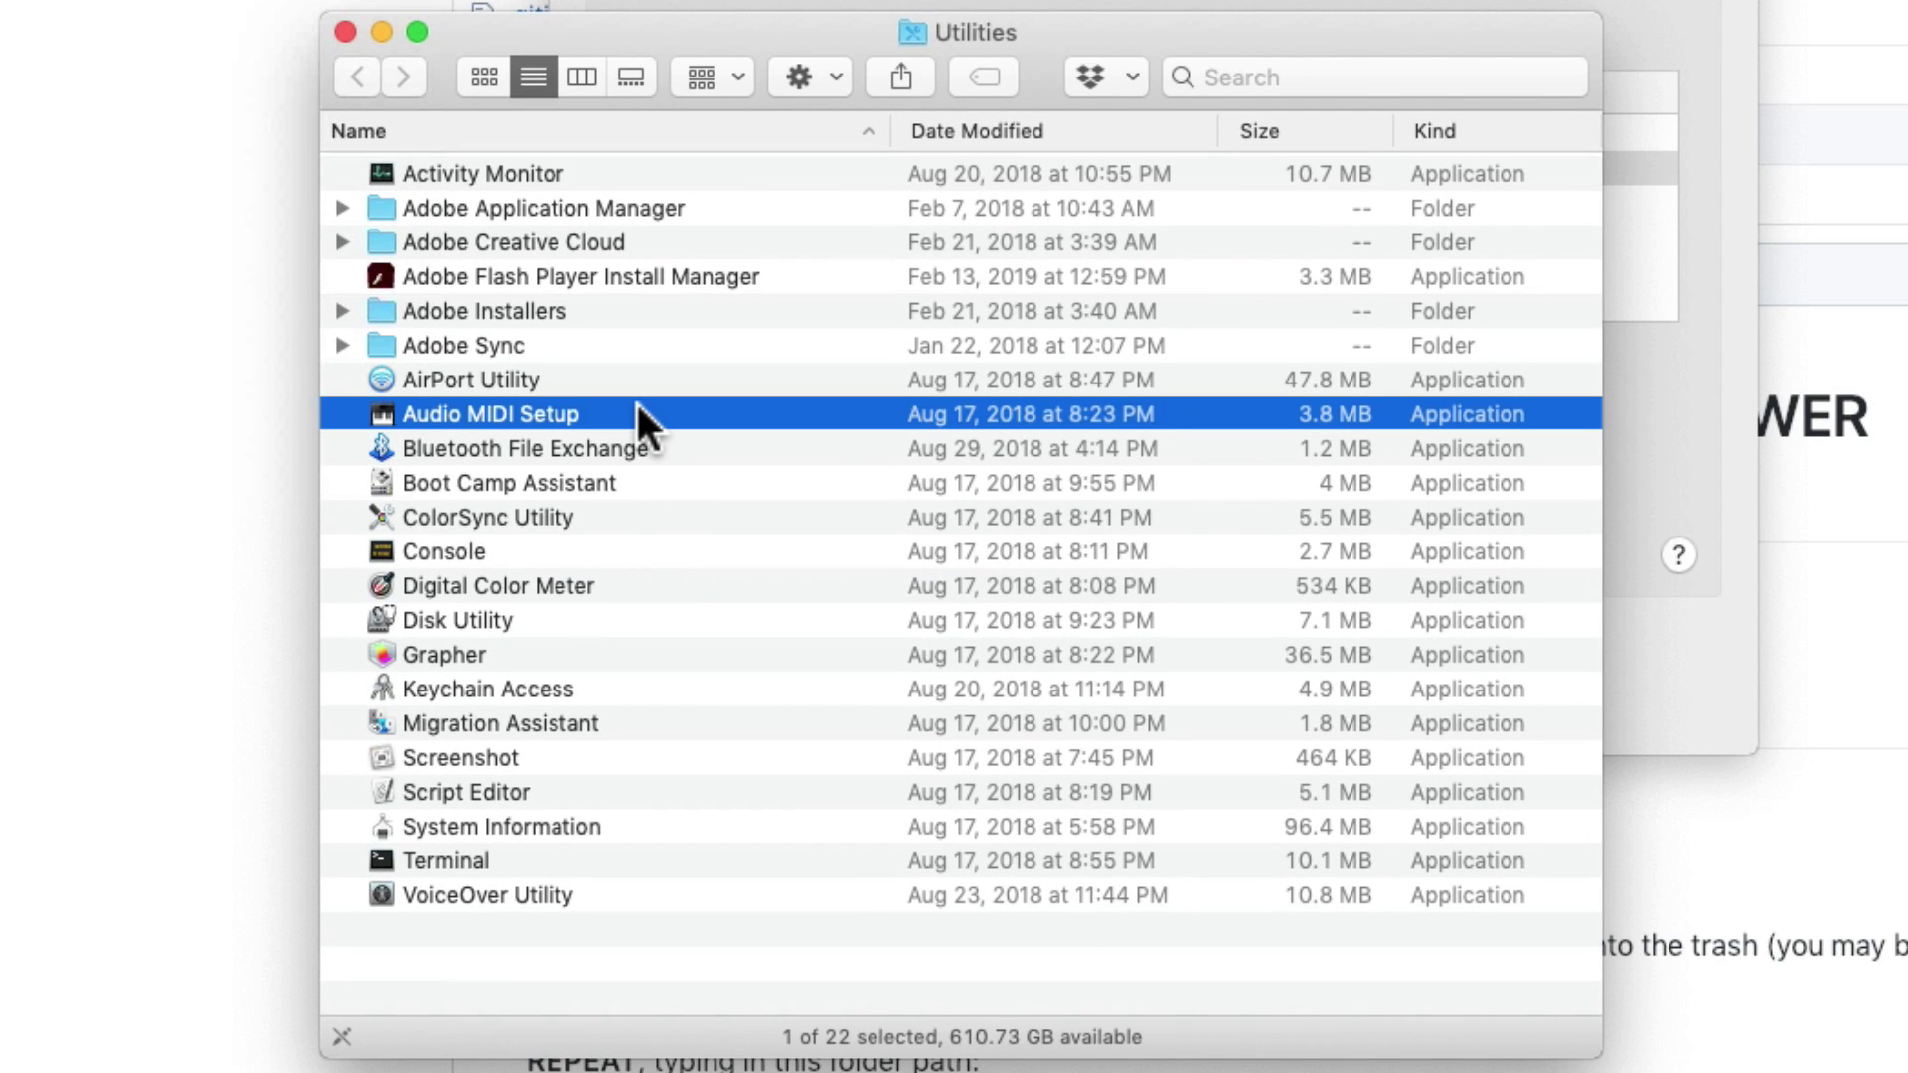
pyautogui.doubleClick(566, 419)
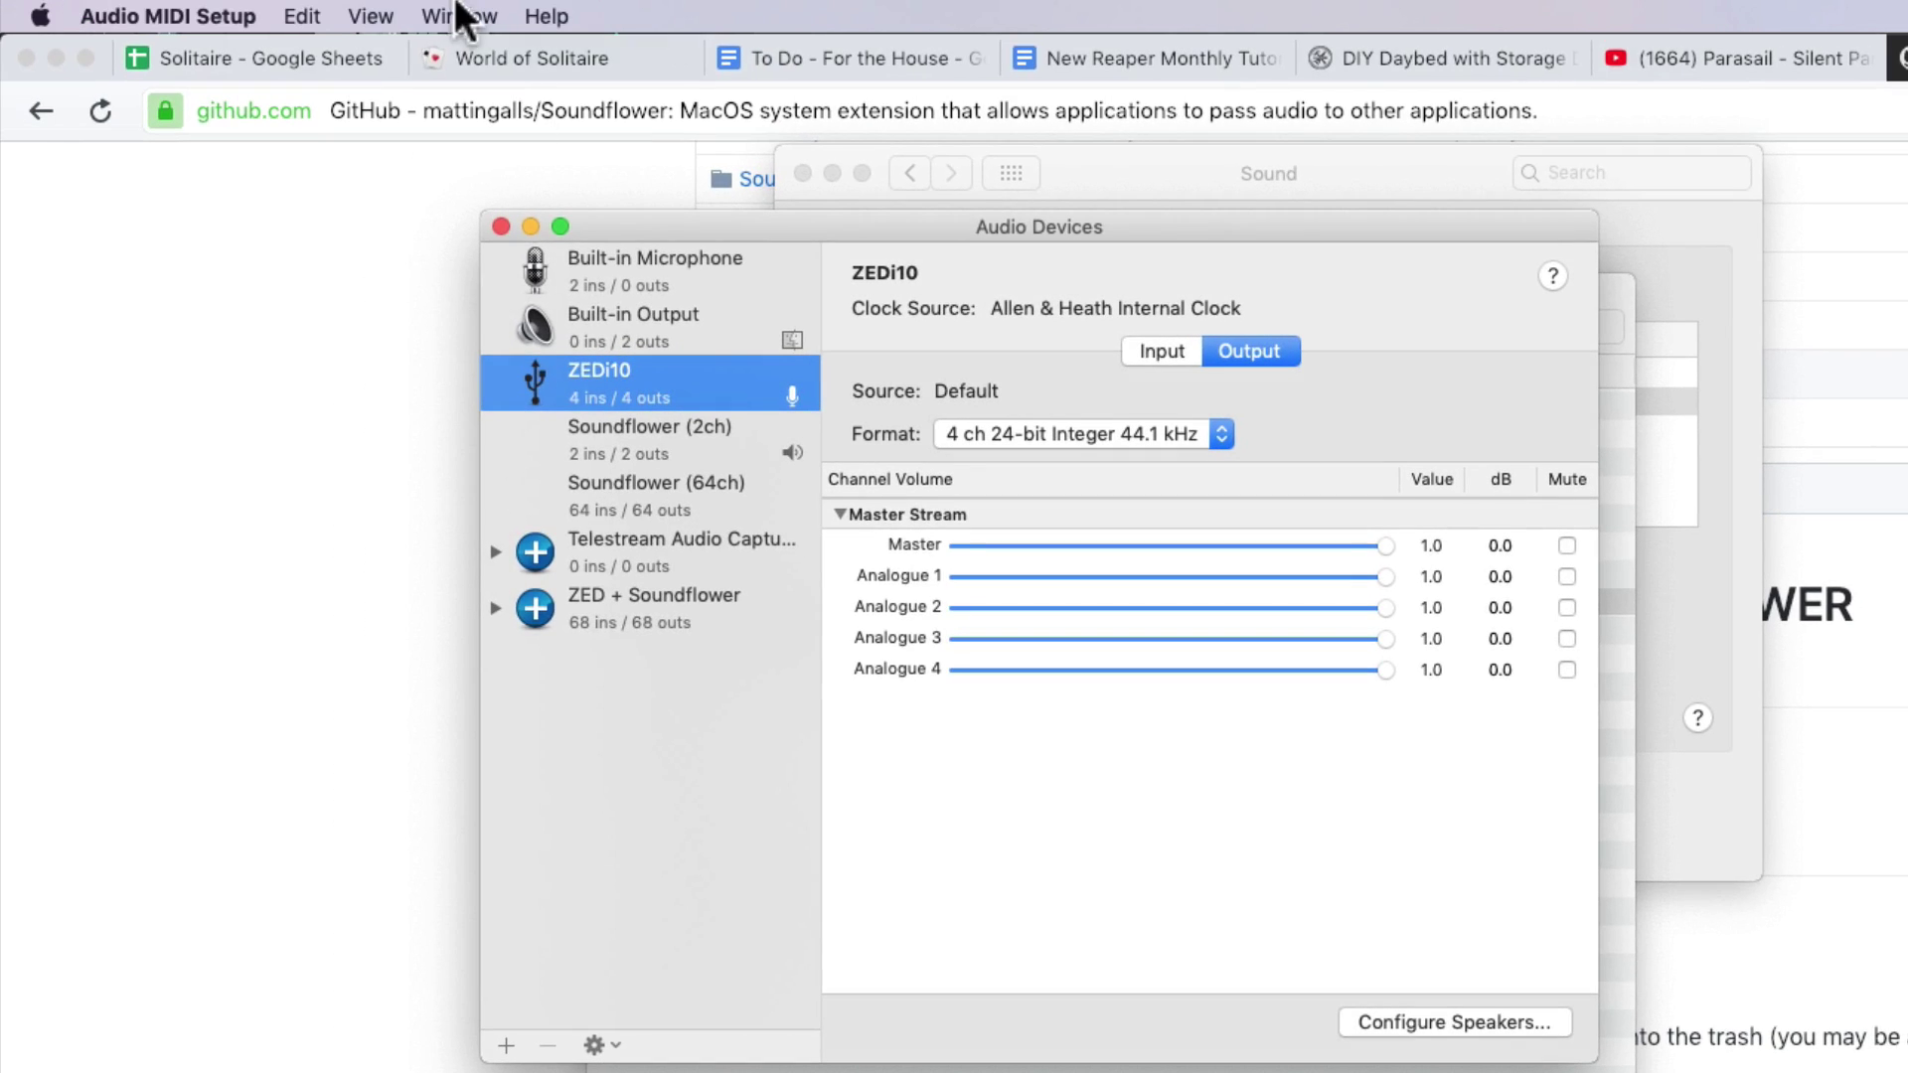
# Show the Audio Devices window in Audio MIDI Setup.
pyautogui.click(454, 17)
pyautogui.click(430, 41)
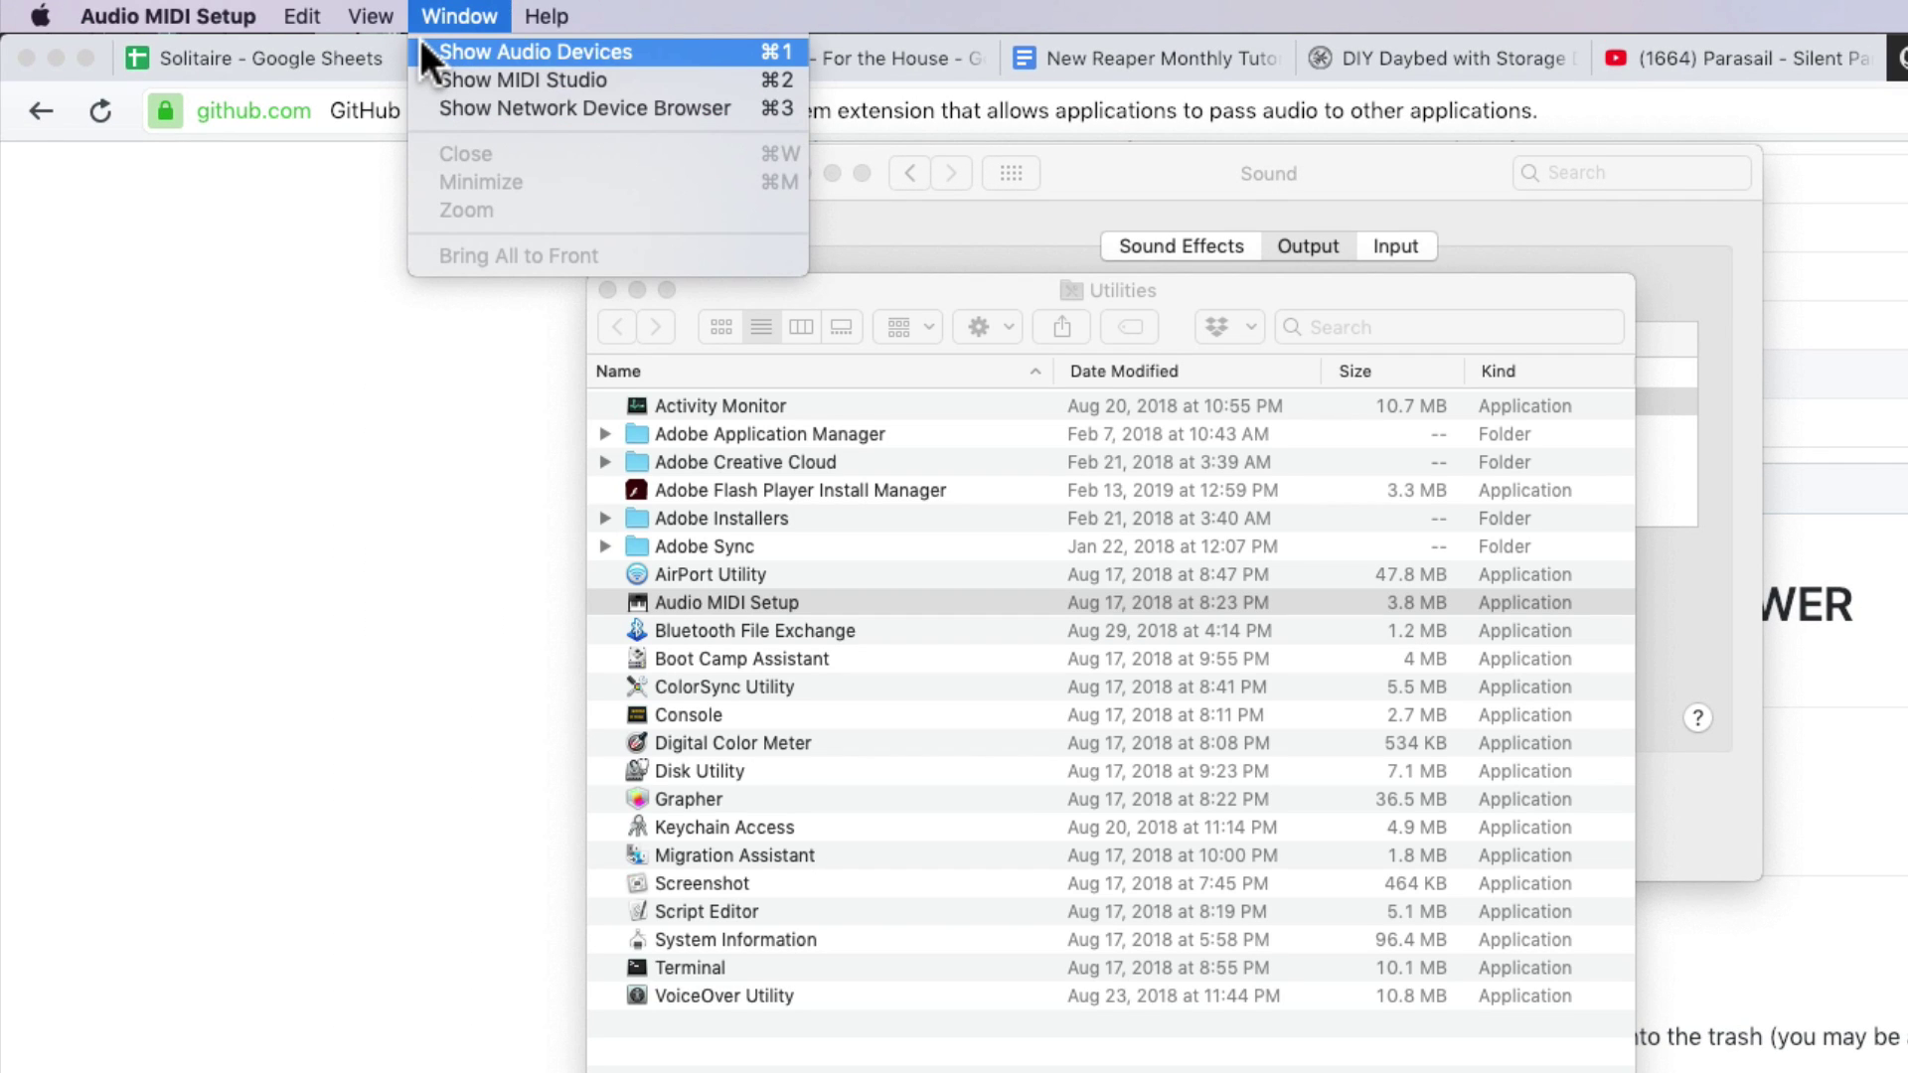
pyautogui.click(428, 58)
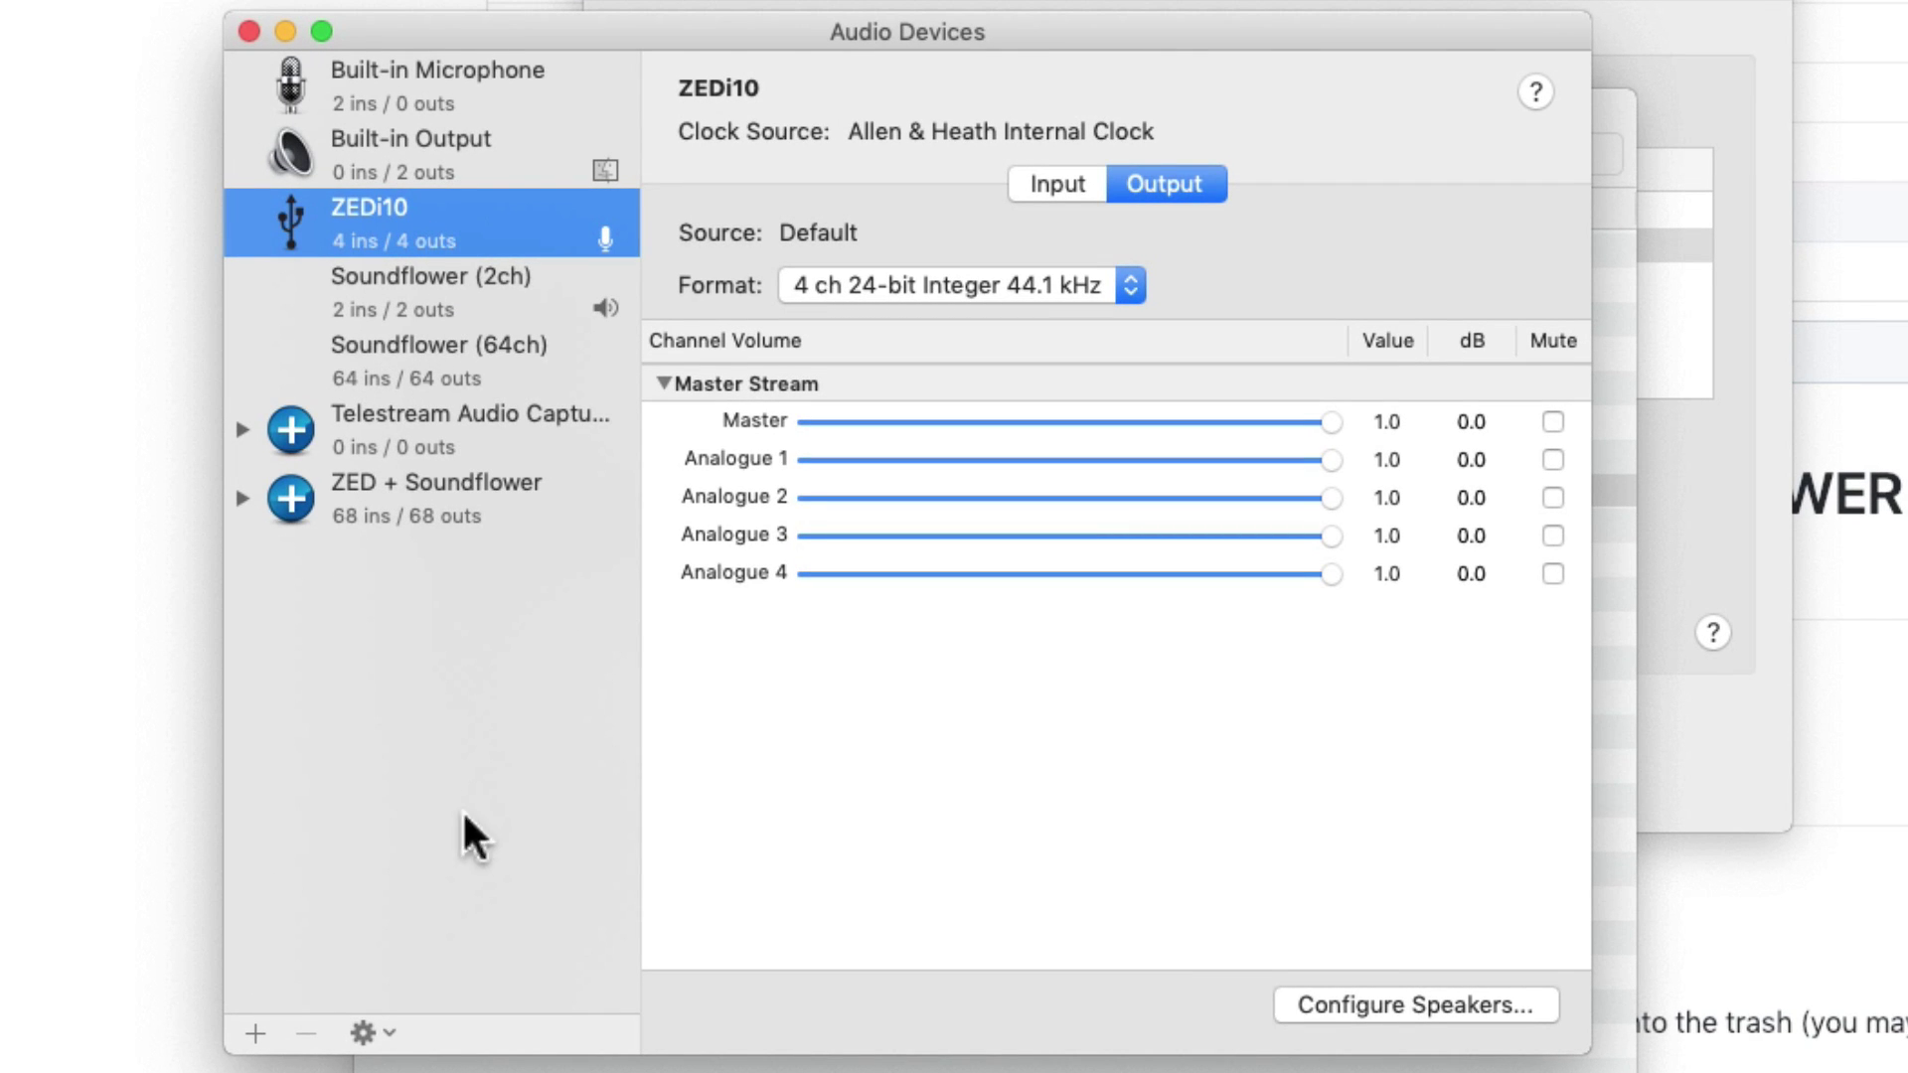
# Add an Aggregate Device using ZEDi10 and Soundflower (2ch), giving 6 ins and 6 outs.
pyautogui.click(256, 1031)
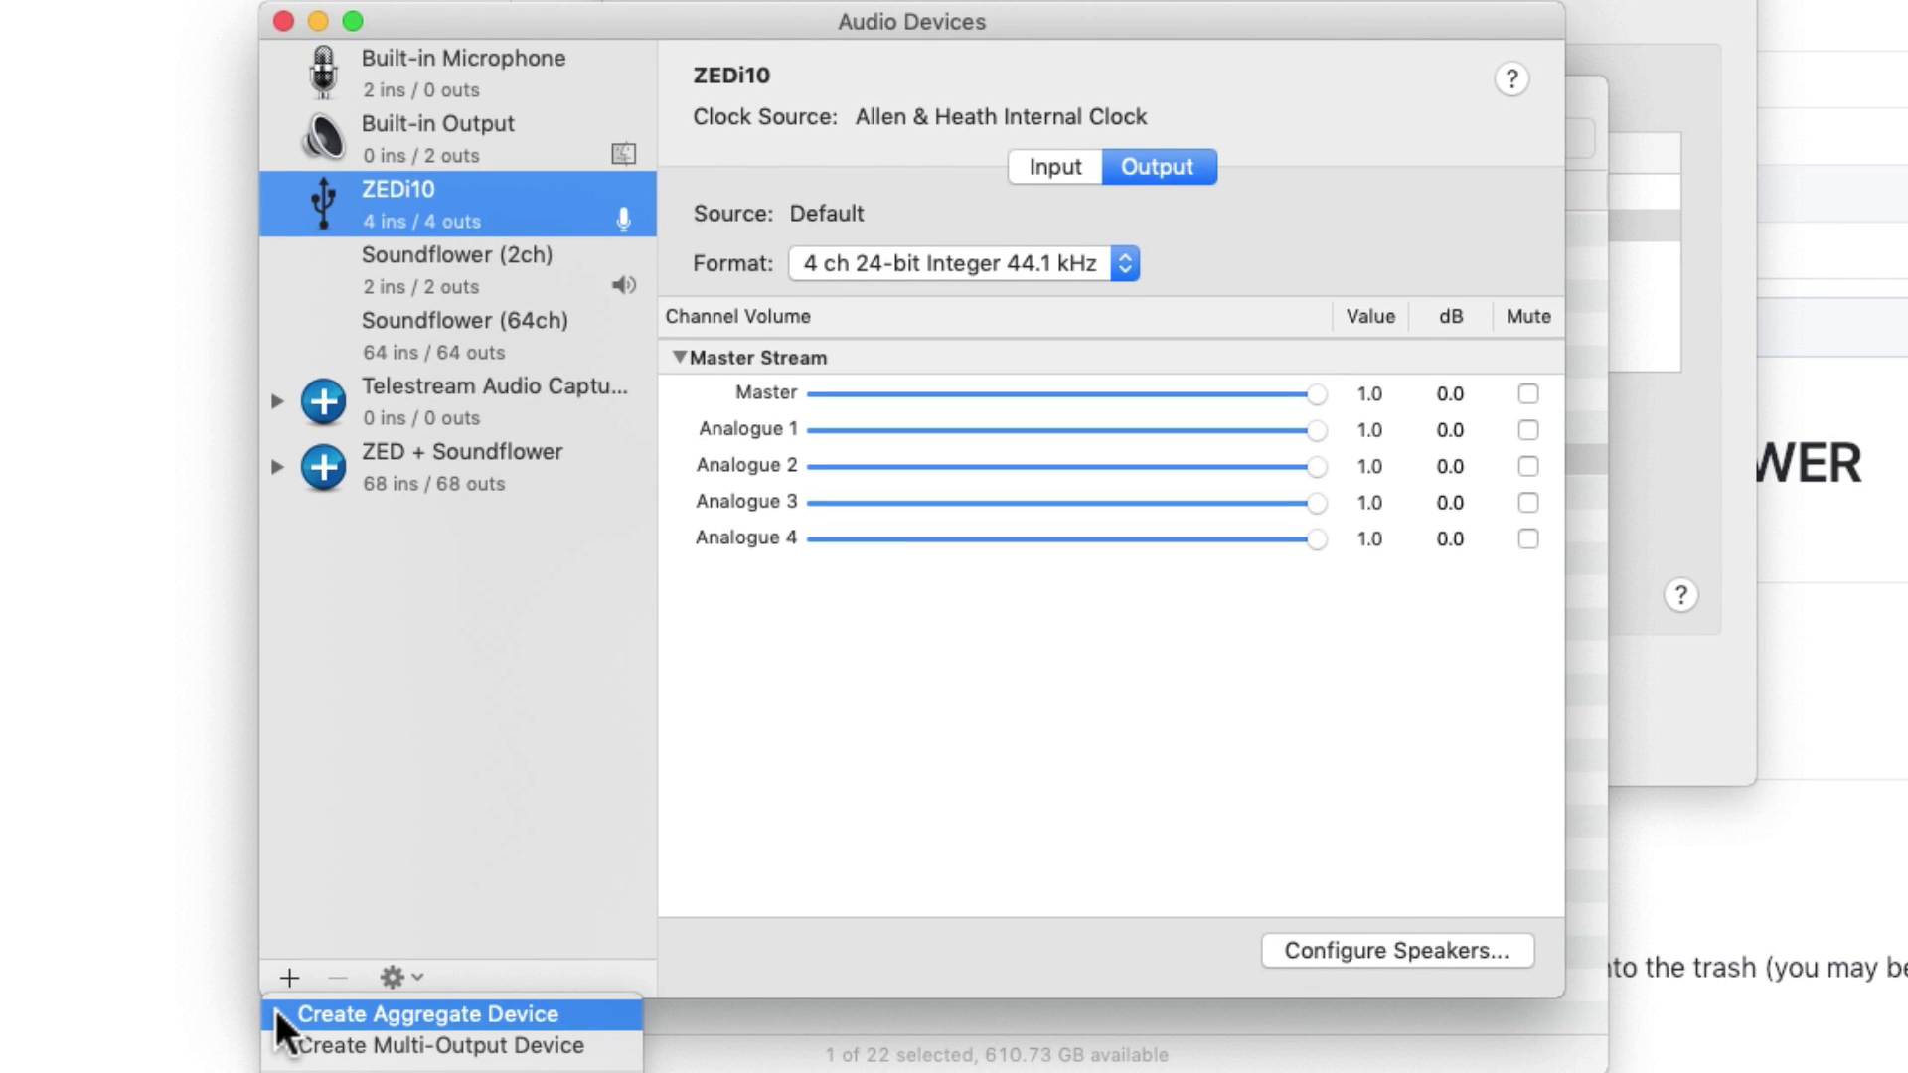
pyautogui.click(279, 1014)
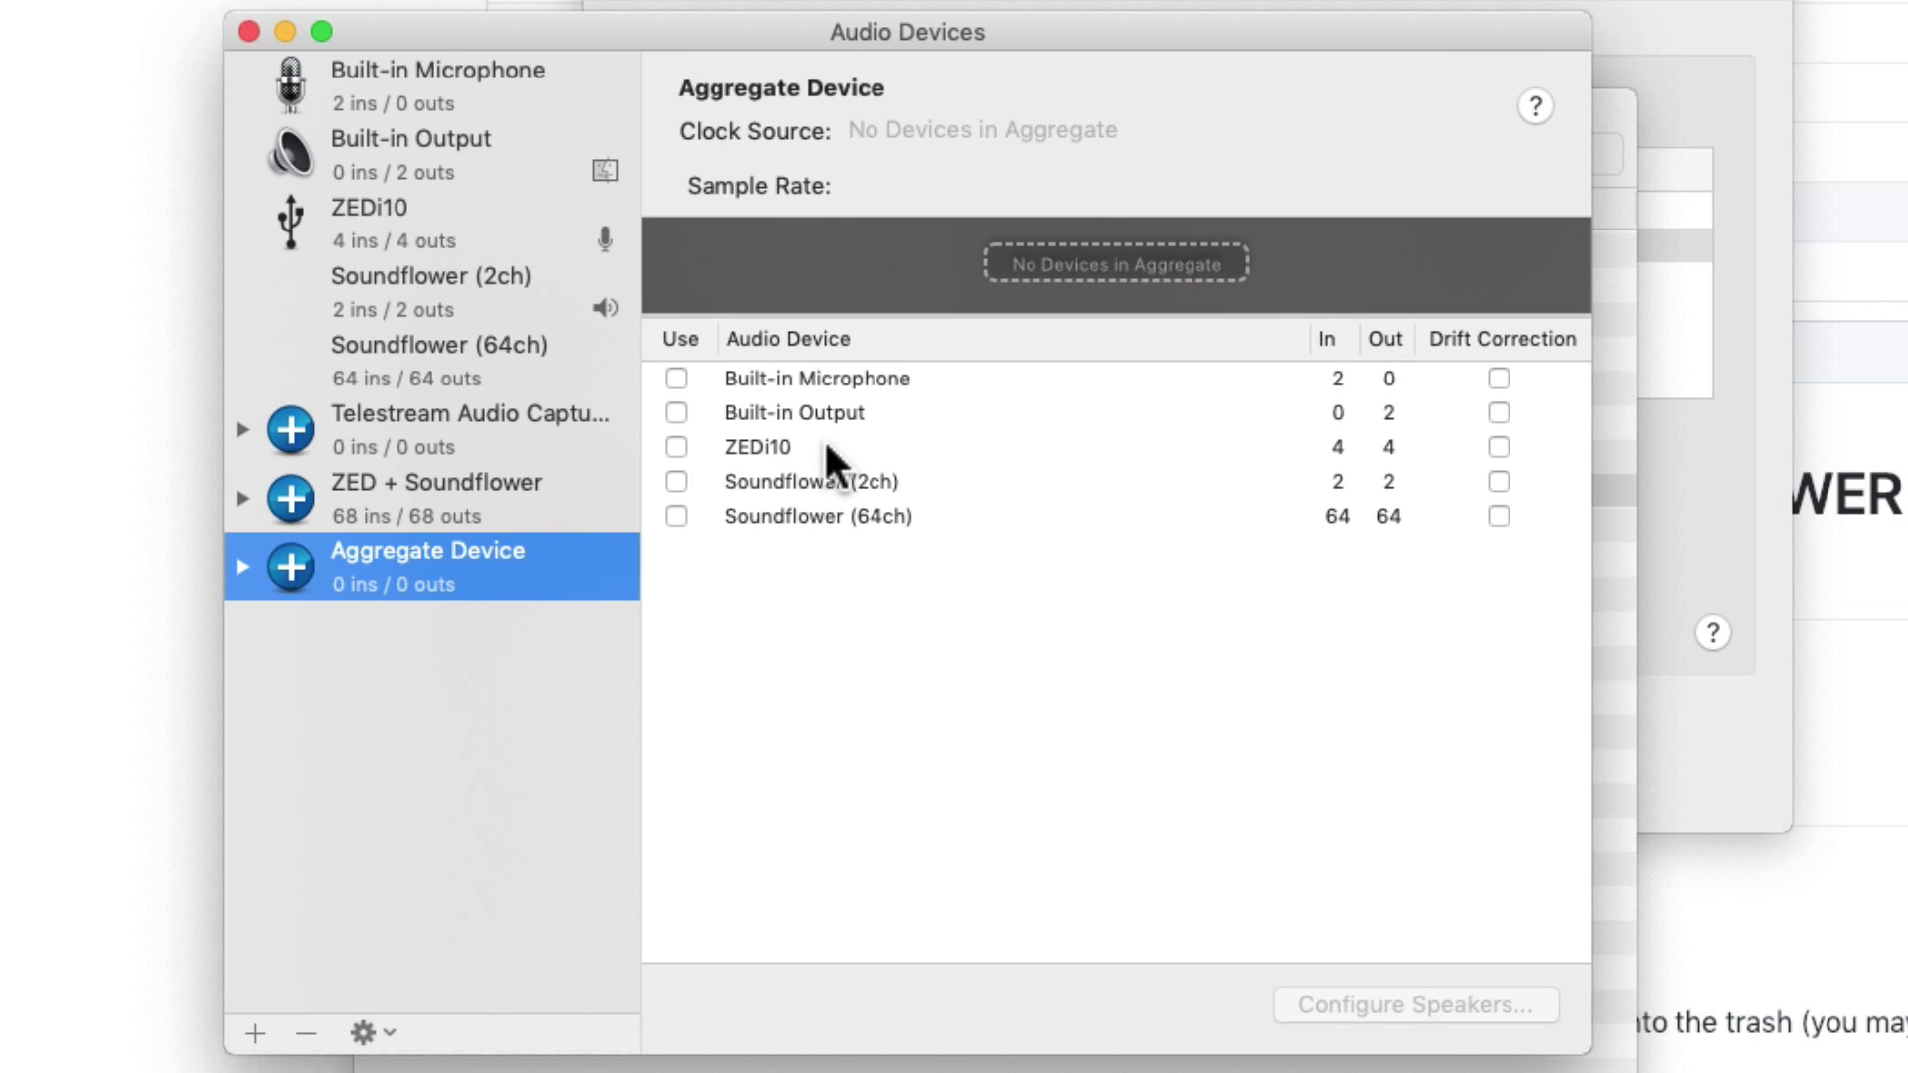
pyautogui.click(676, 447)
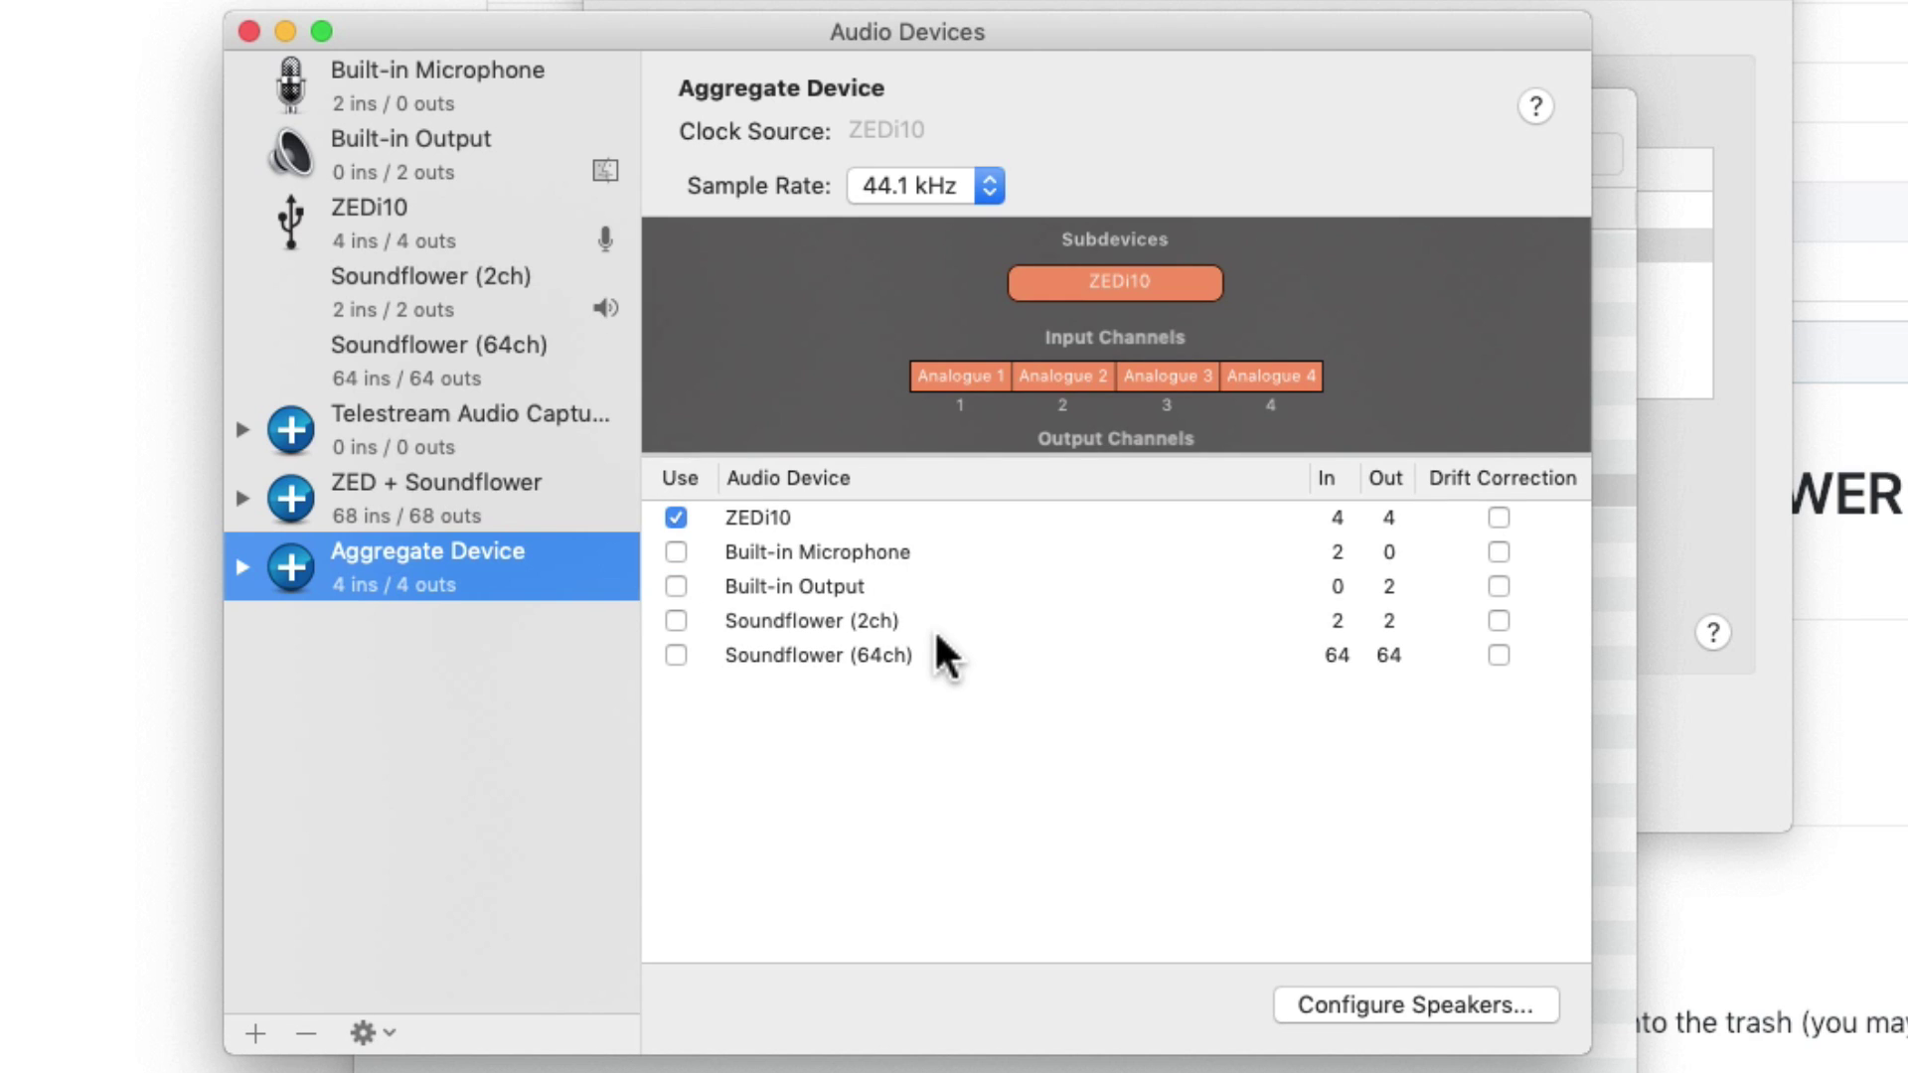
pyautogui.click(675, 621)
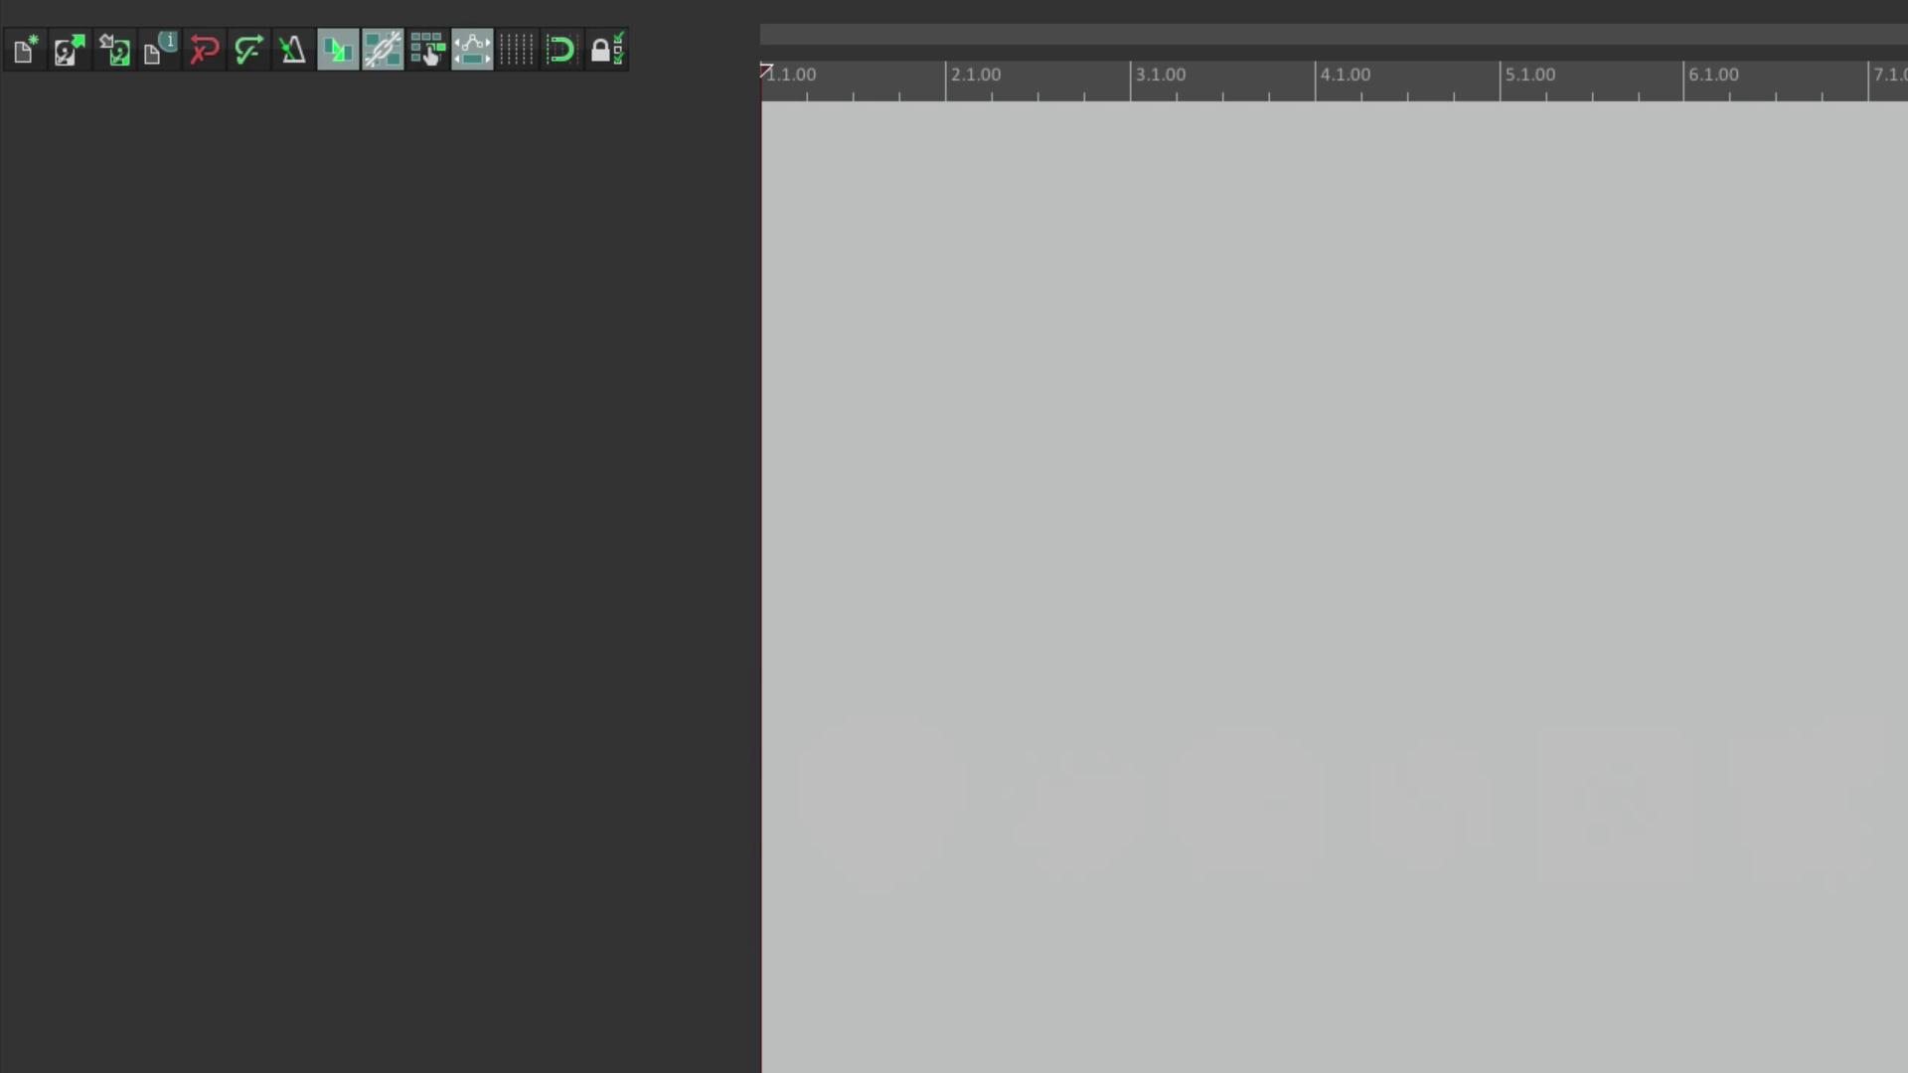
# Select Aggregate Device as the audio device in REAPER's audio device settings.
pyautogui.click(1116, 13)
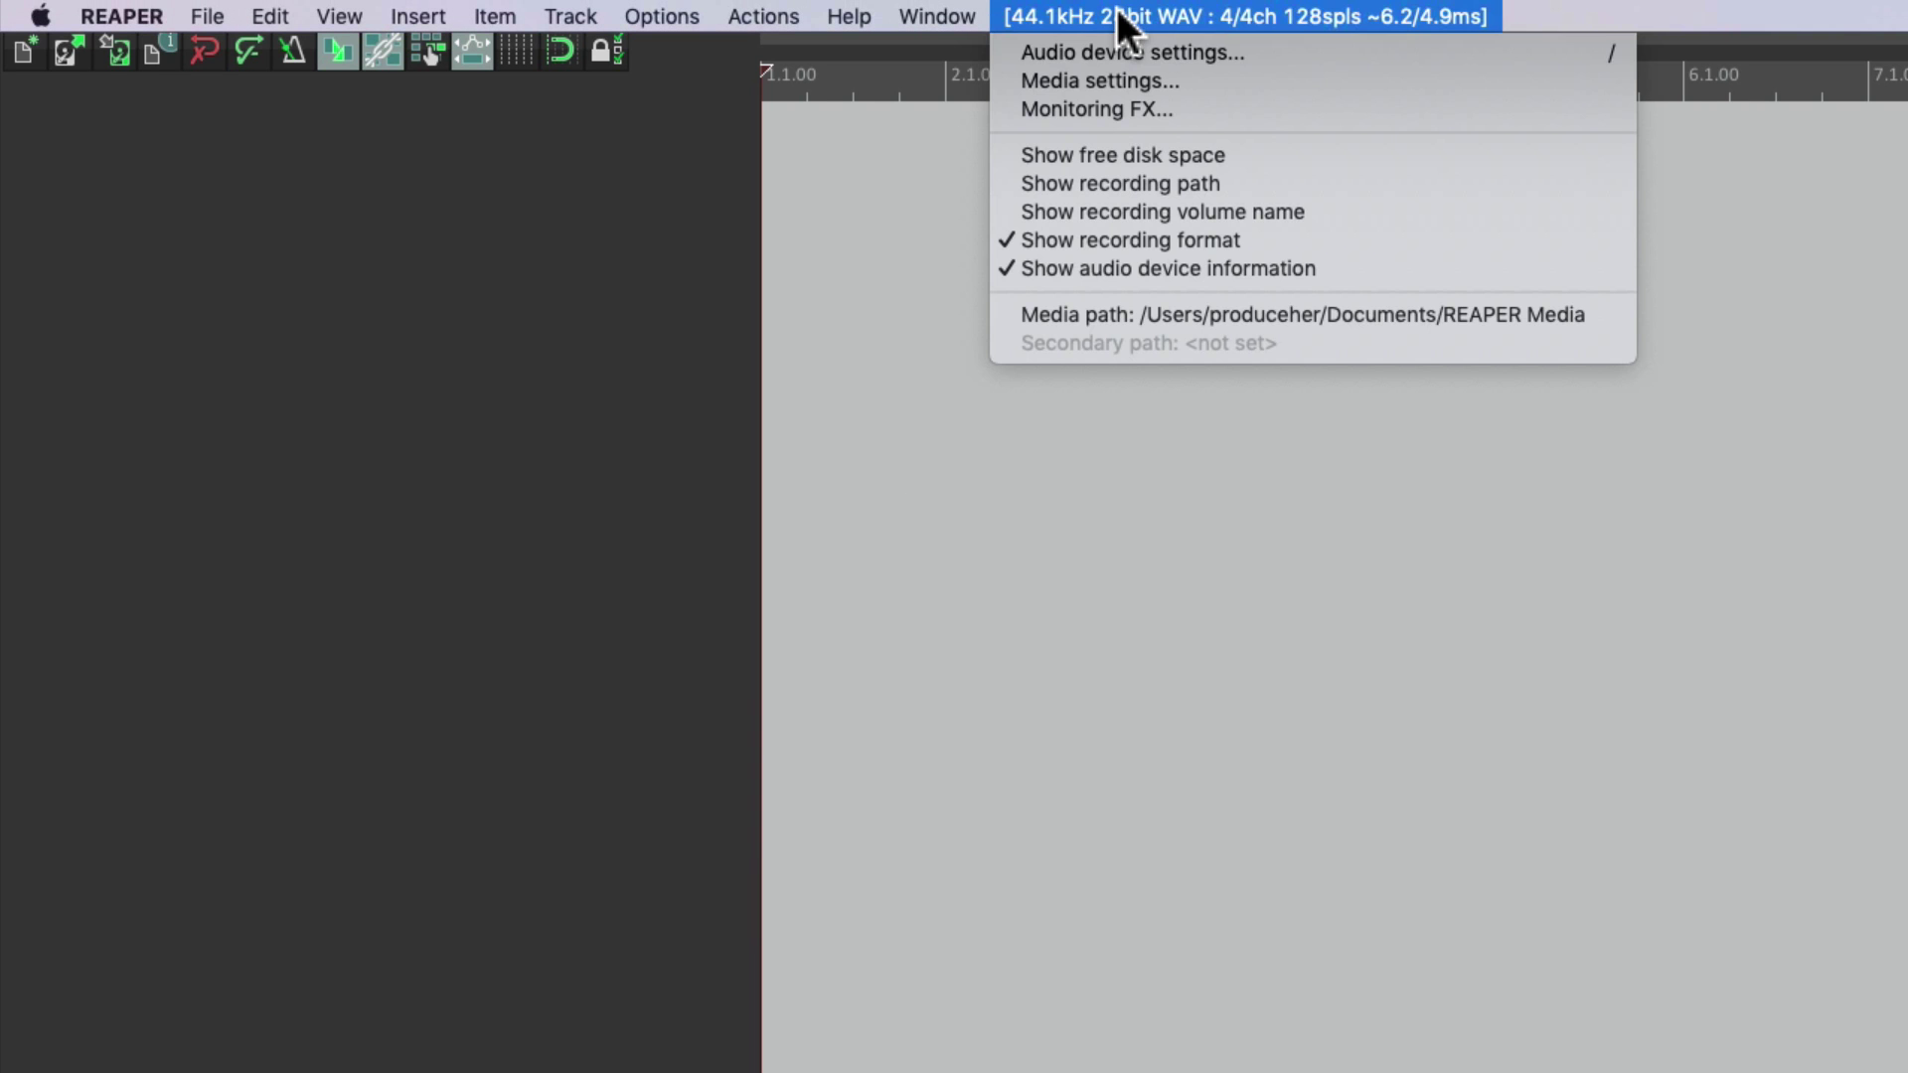
pyautogui.click(1242, 47)
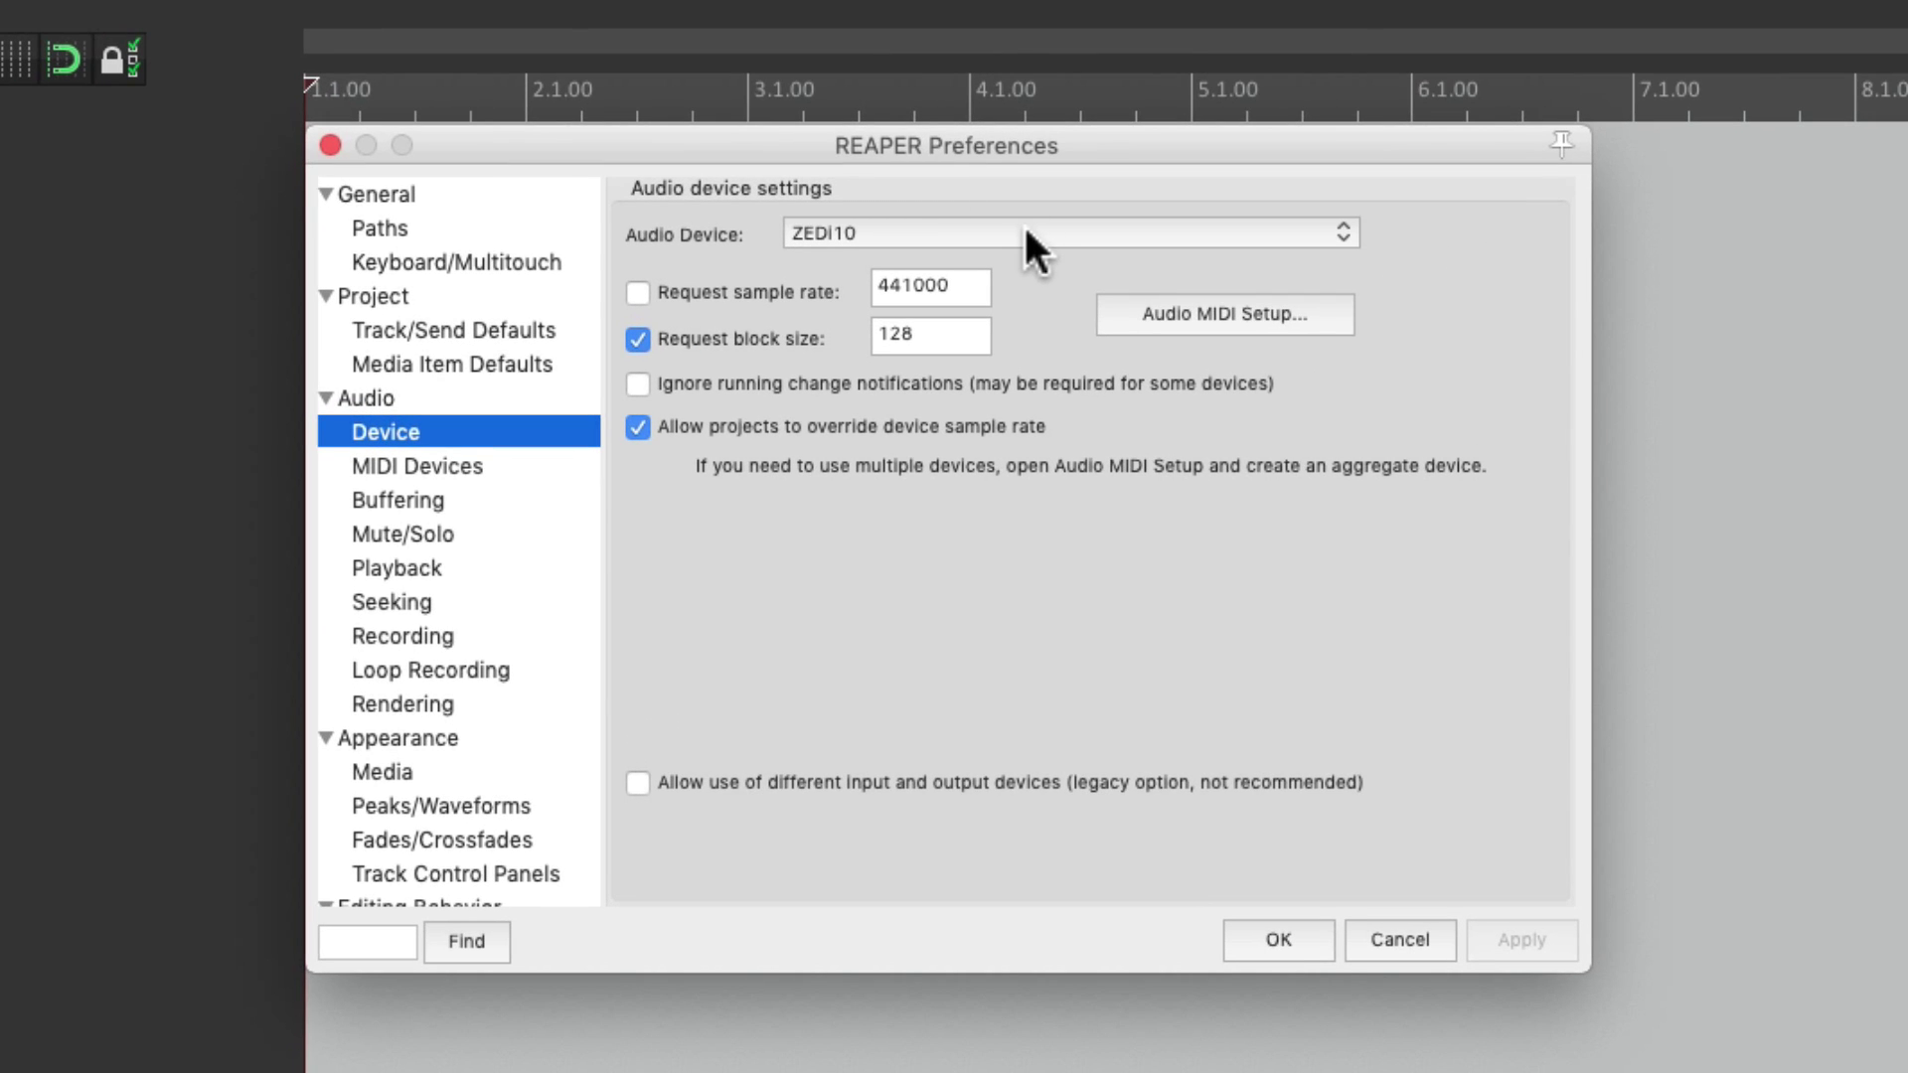
pyautogui.click(1024, 233)
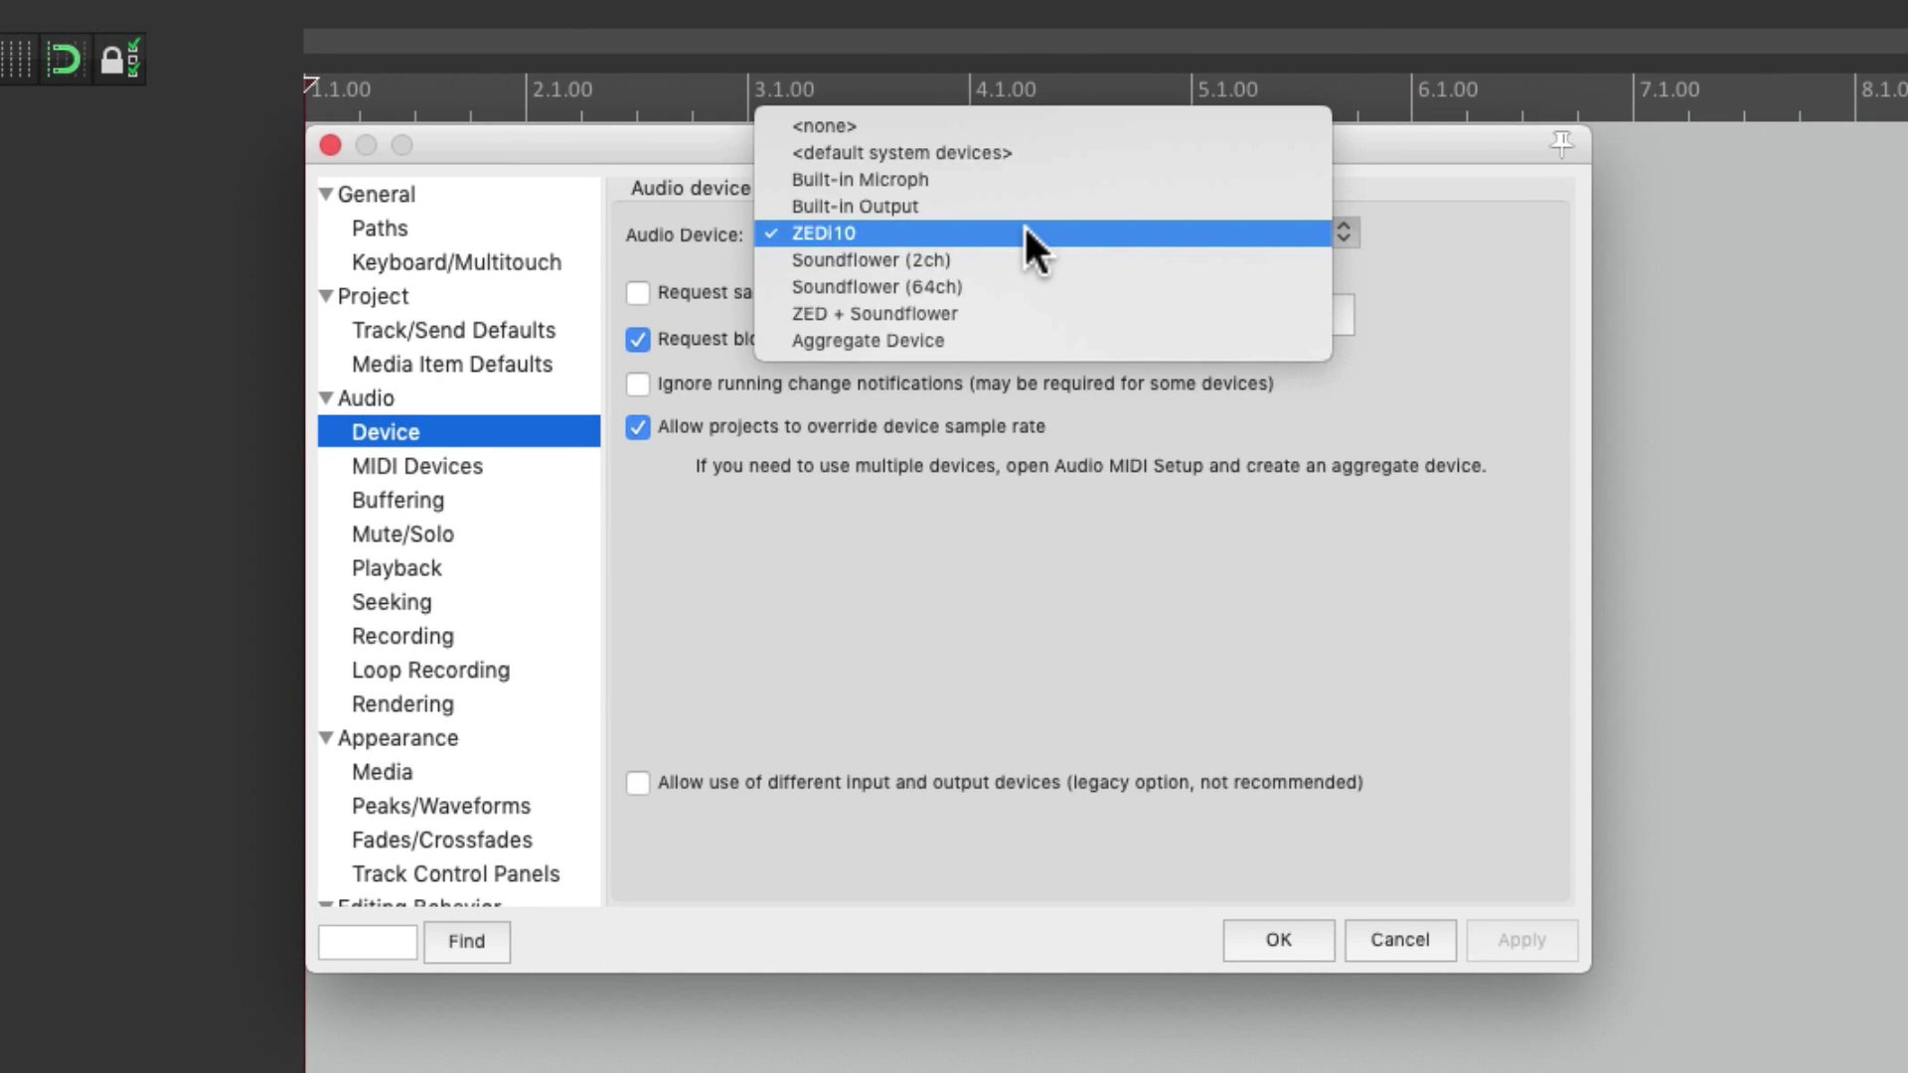
pyautogui.click(1030, 339)
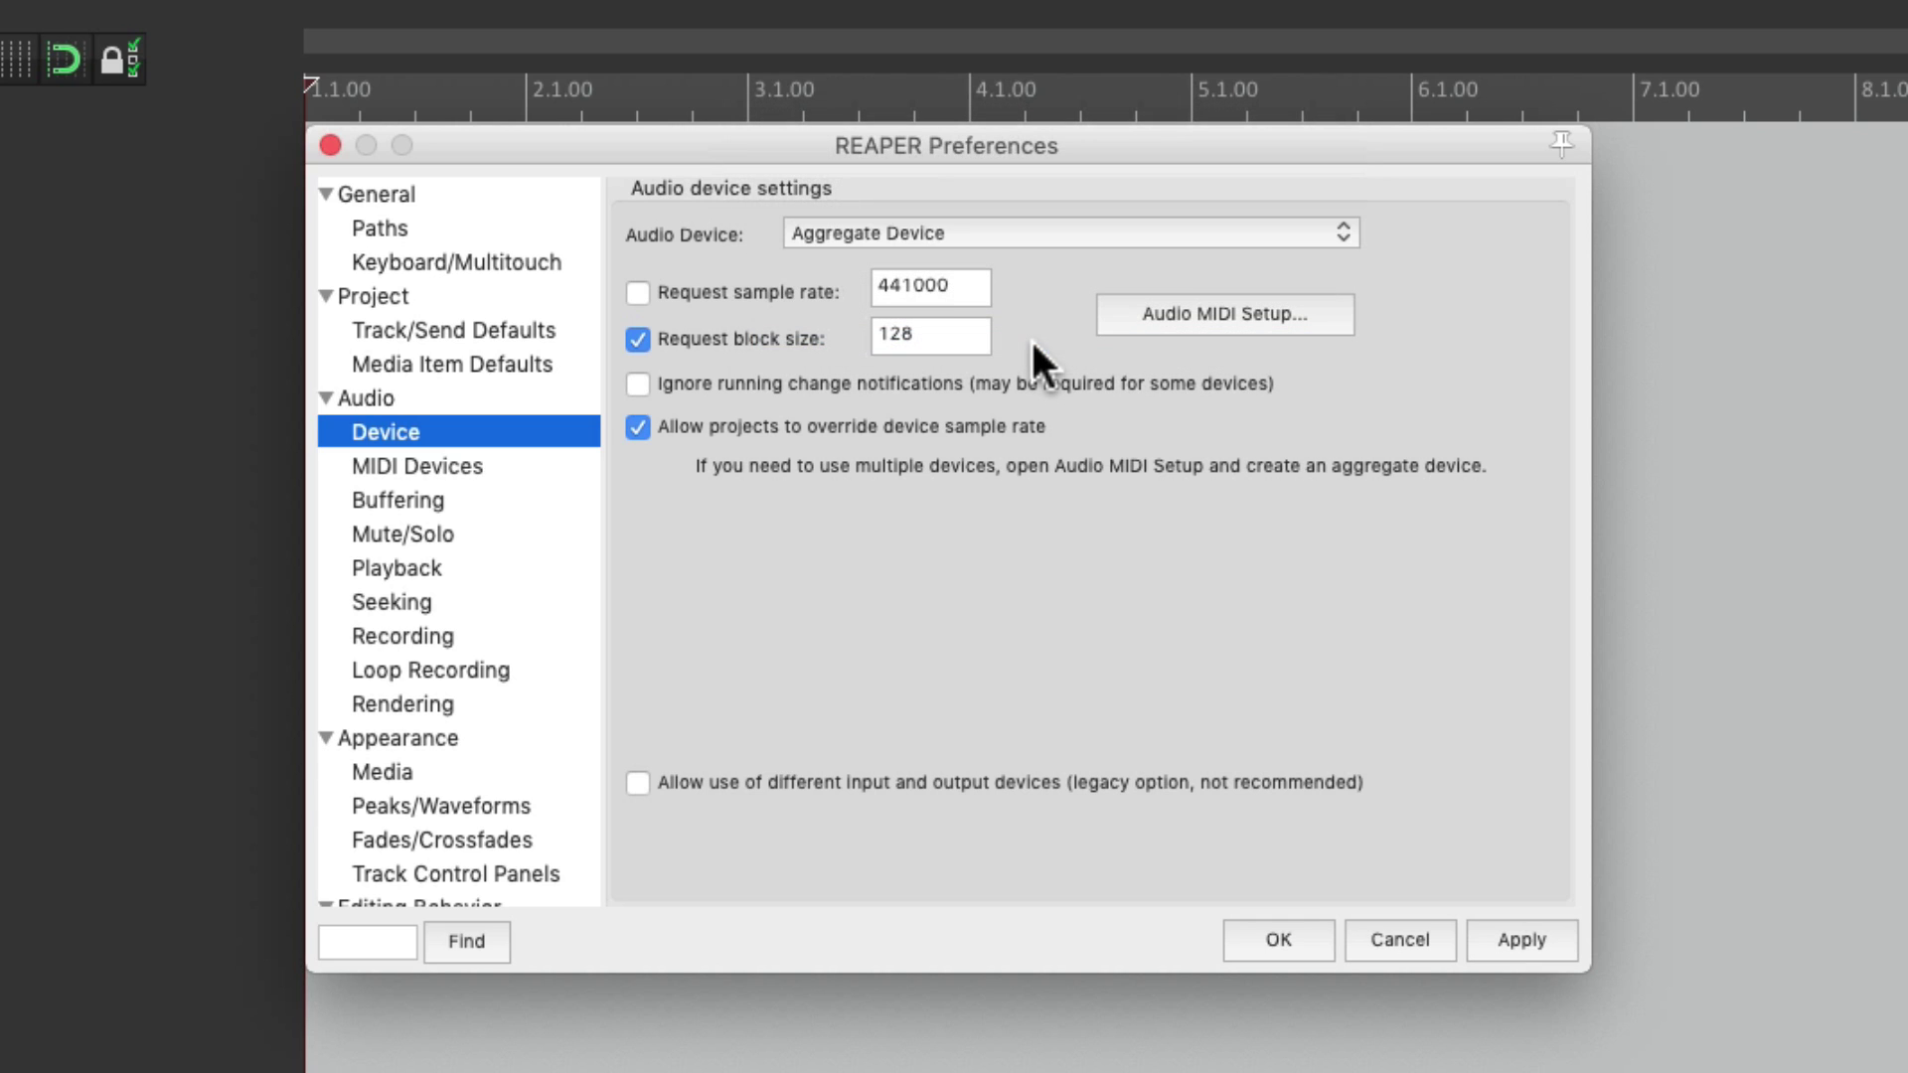
# Insert a track with Soundflower (2c) 1/2 stereo input and monitoring on, then pause the video.
pyautogui.click(1256, 931)
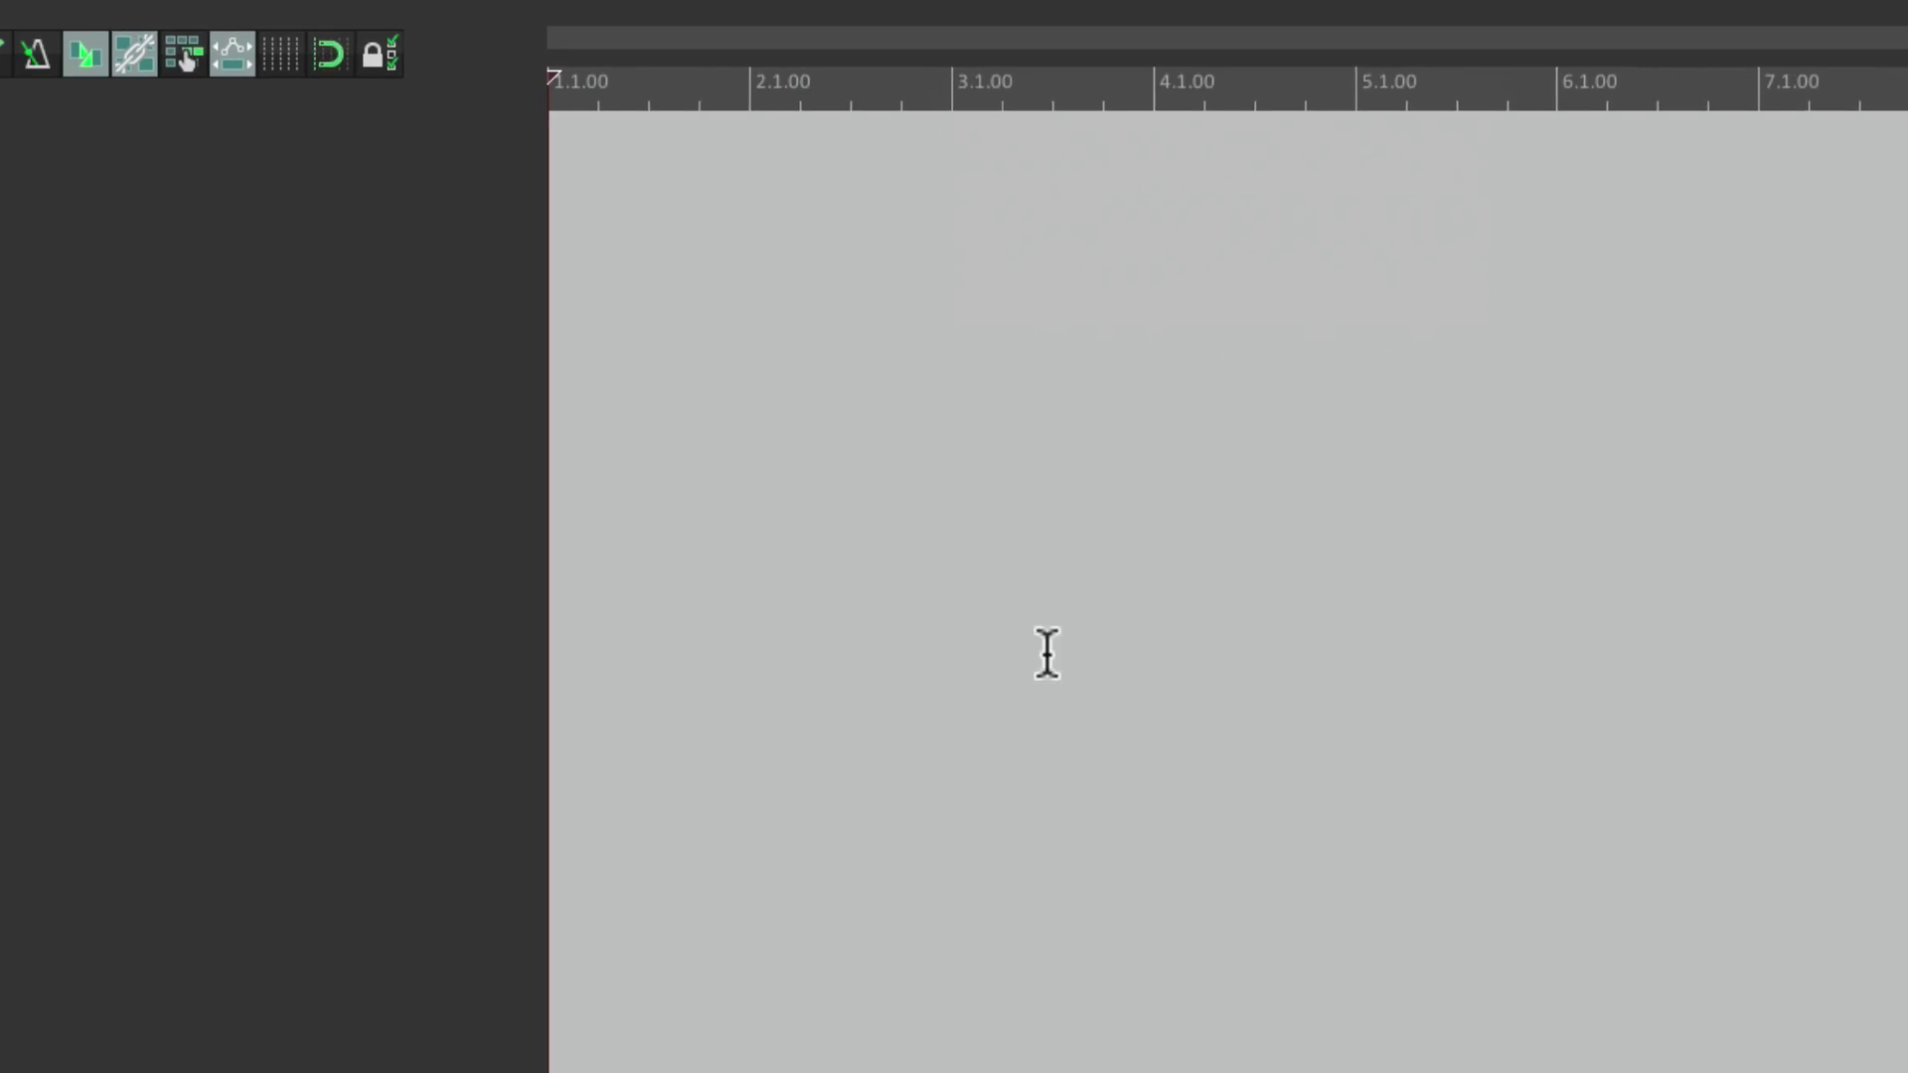
pyautogui.doubleClick(520, 395)
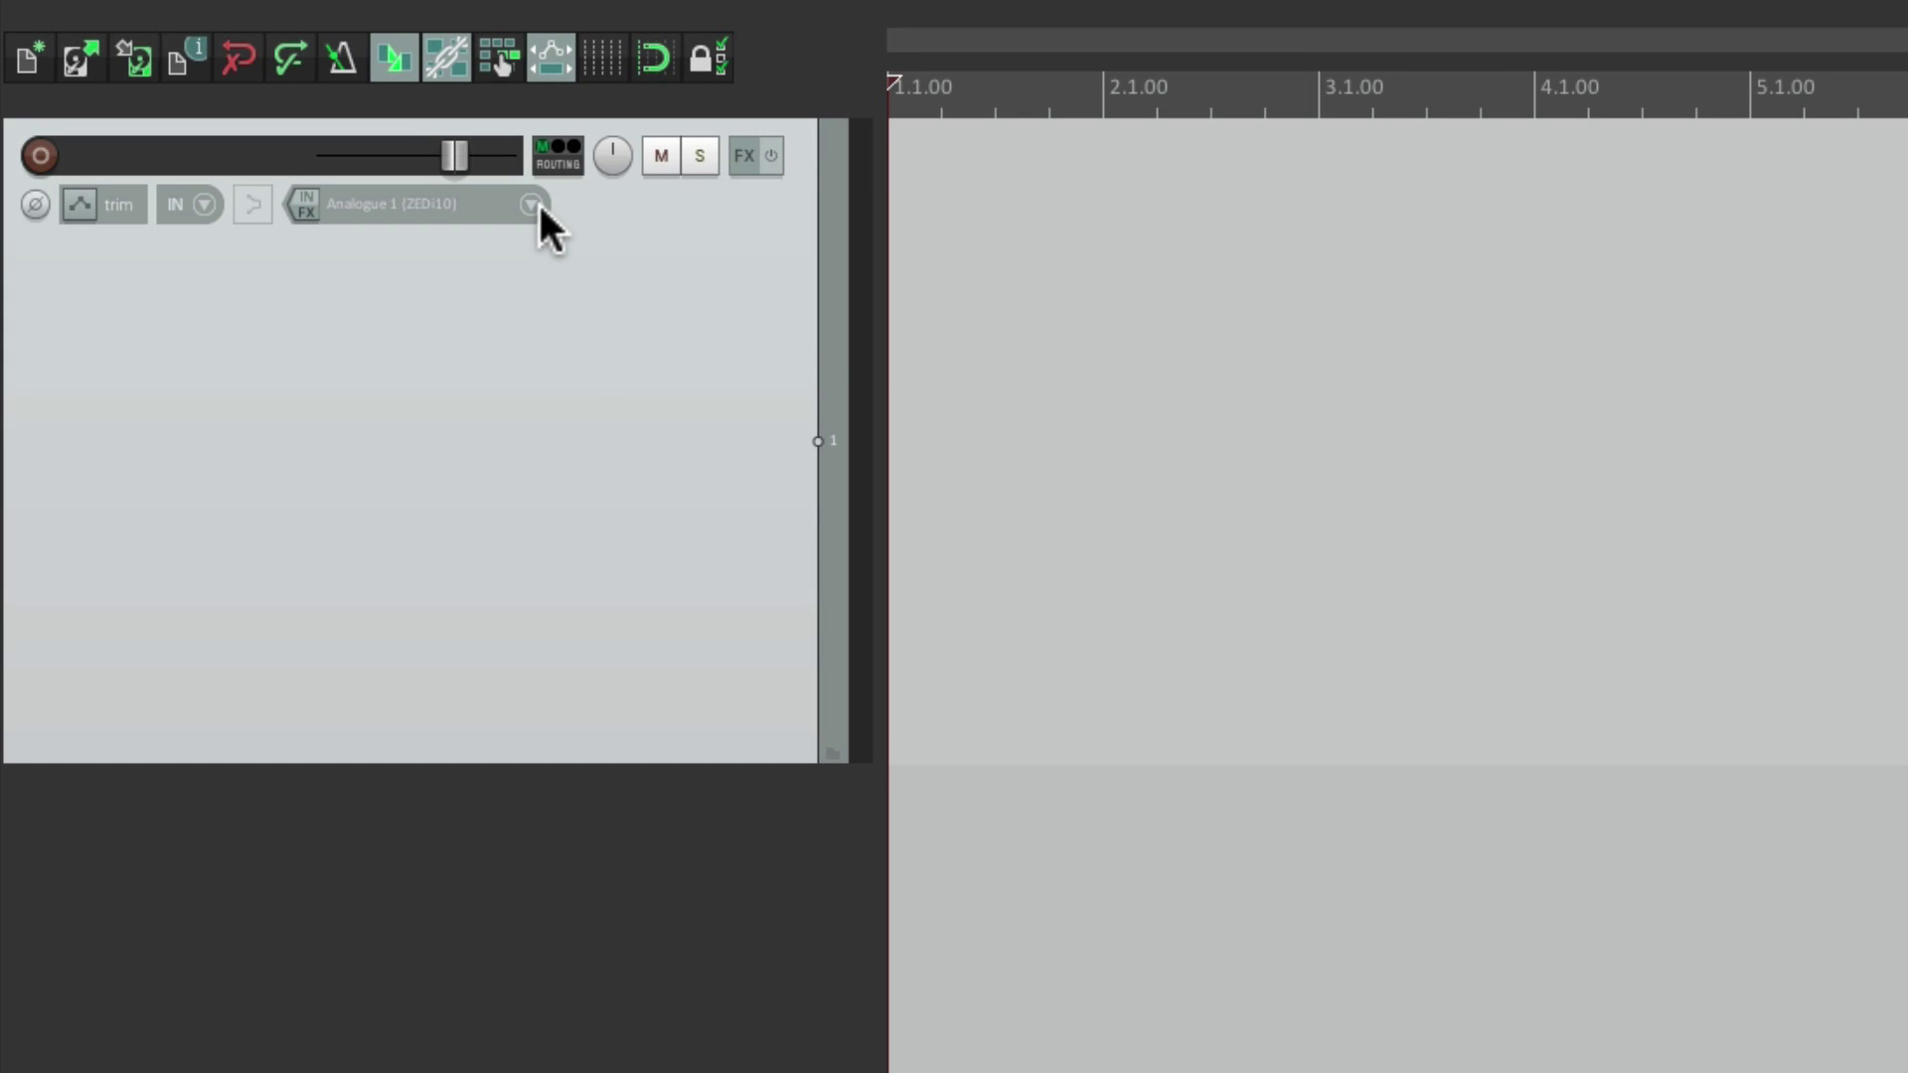
pyautogui.click(533, 205)
pyautogui.moveTo(652, 265)
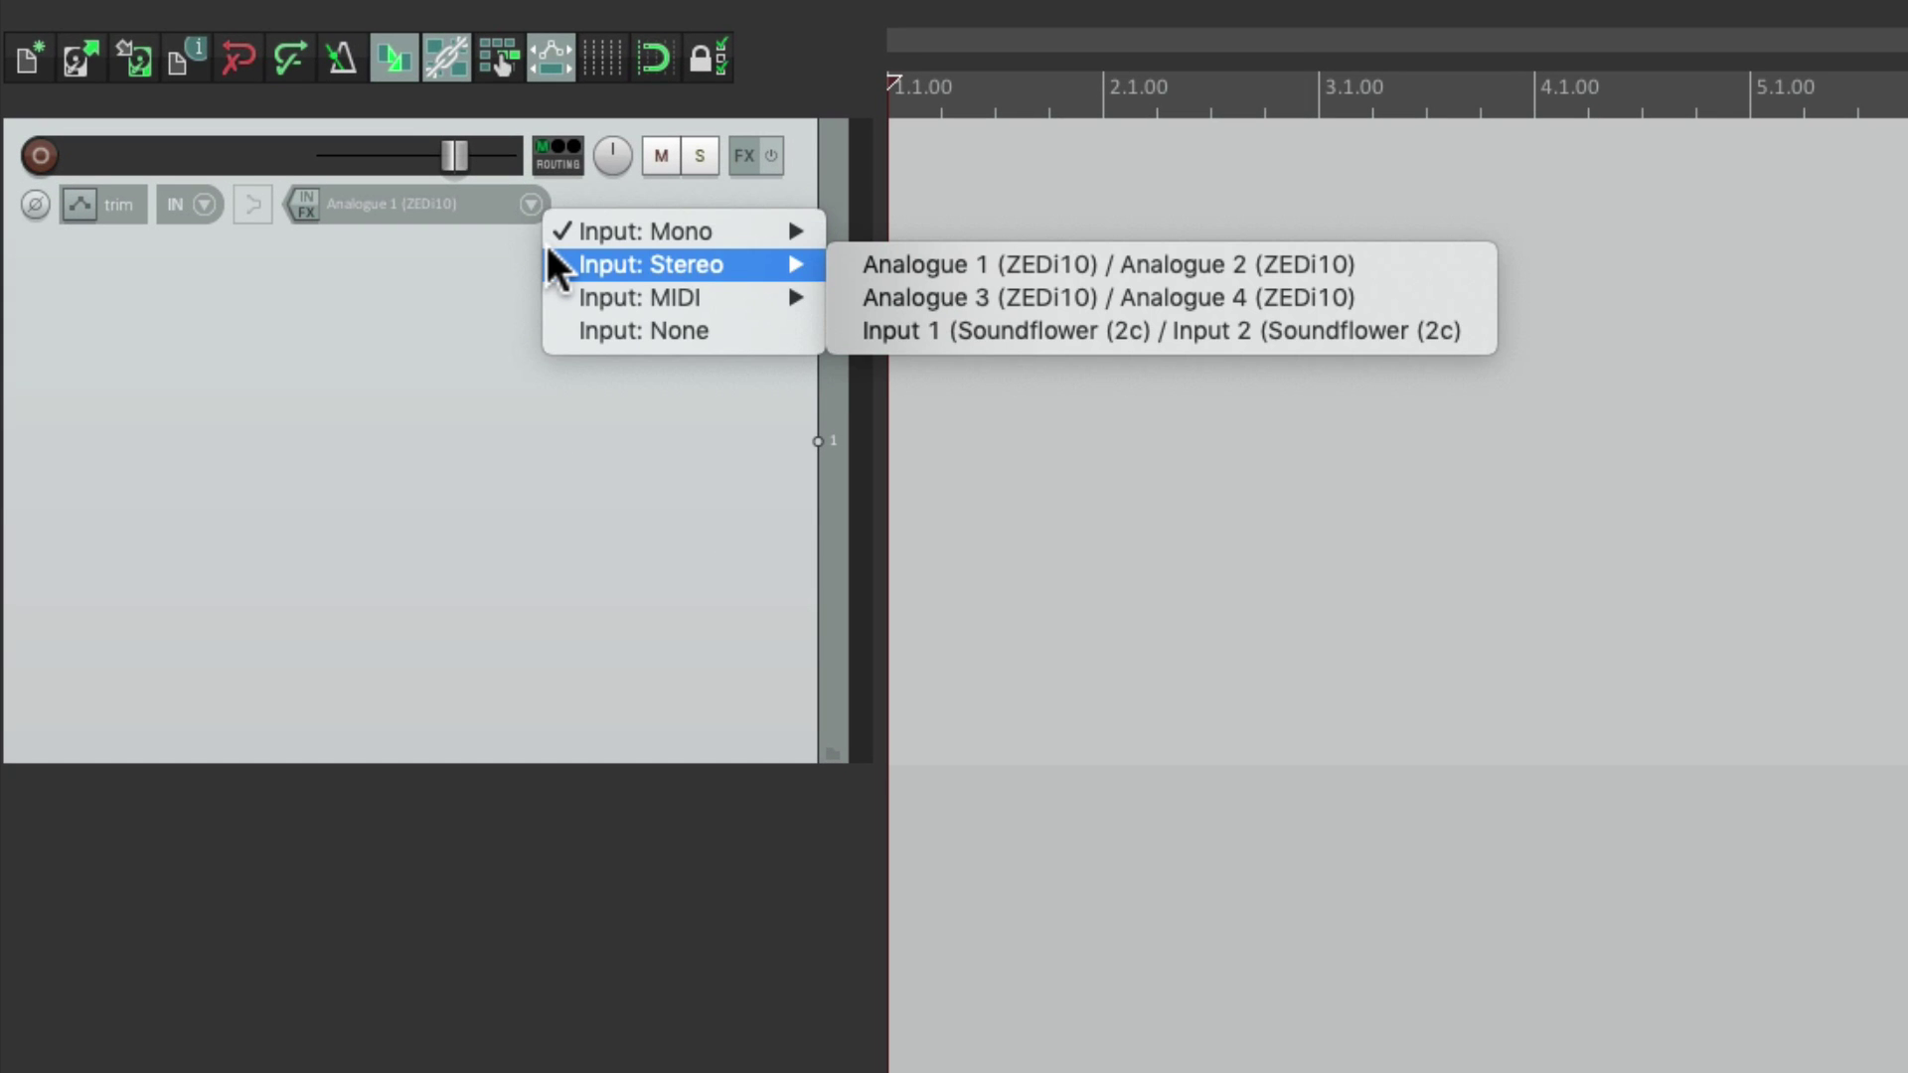
pyautogui.click(849, 330)
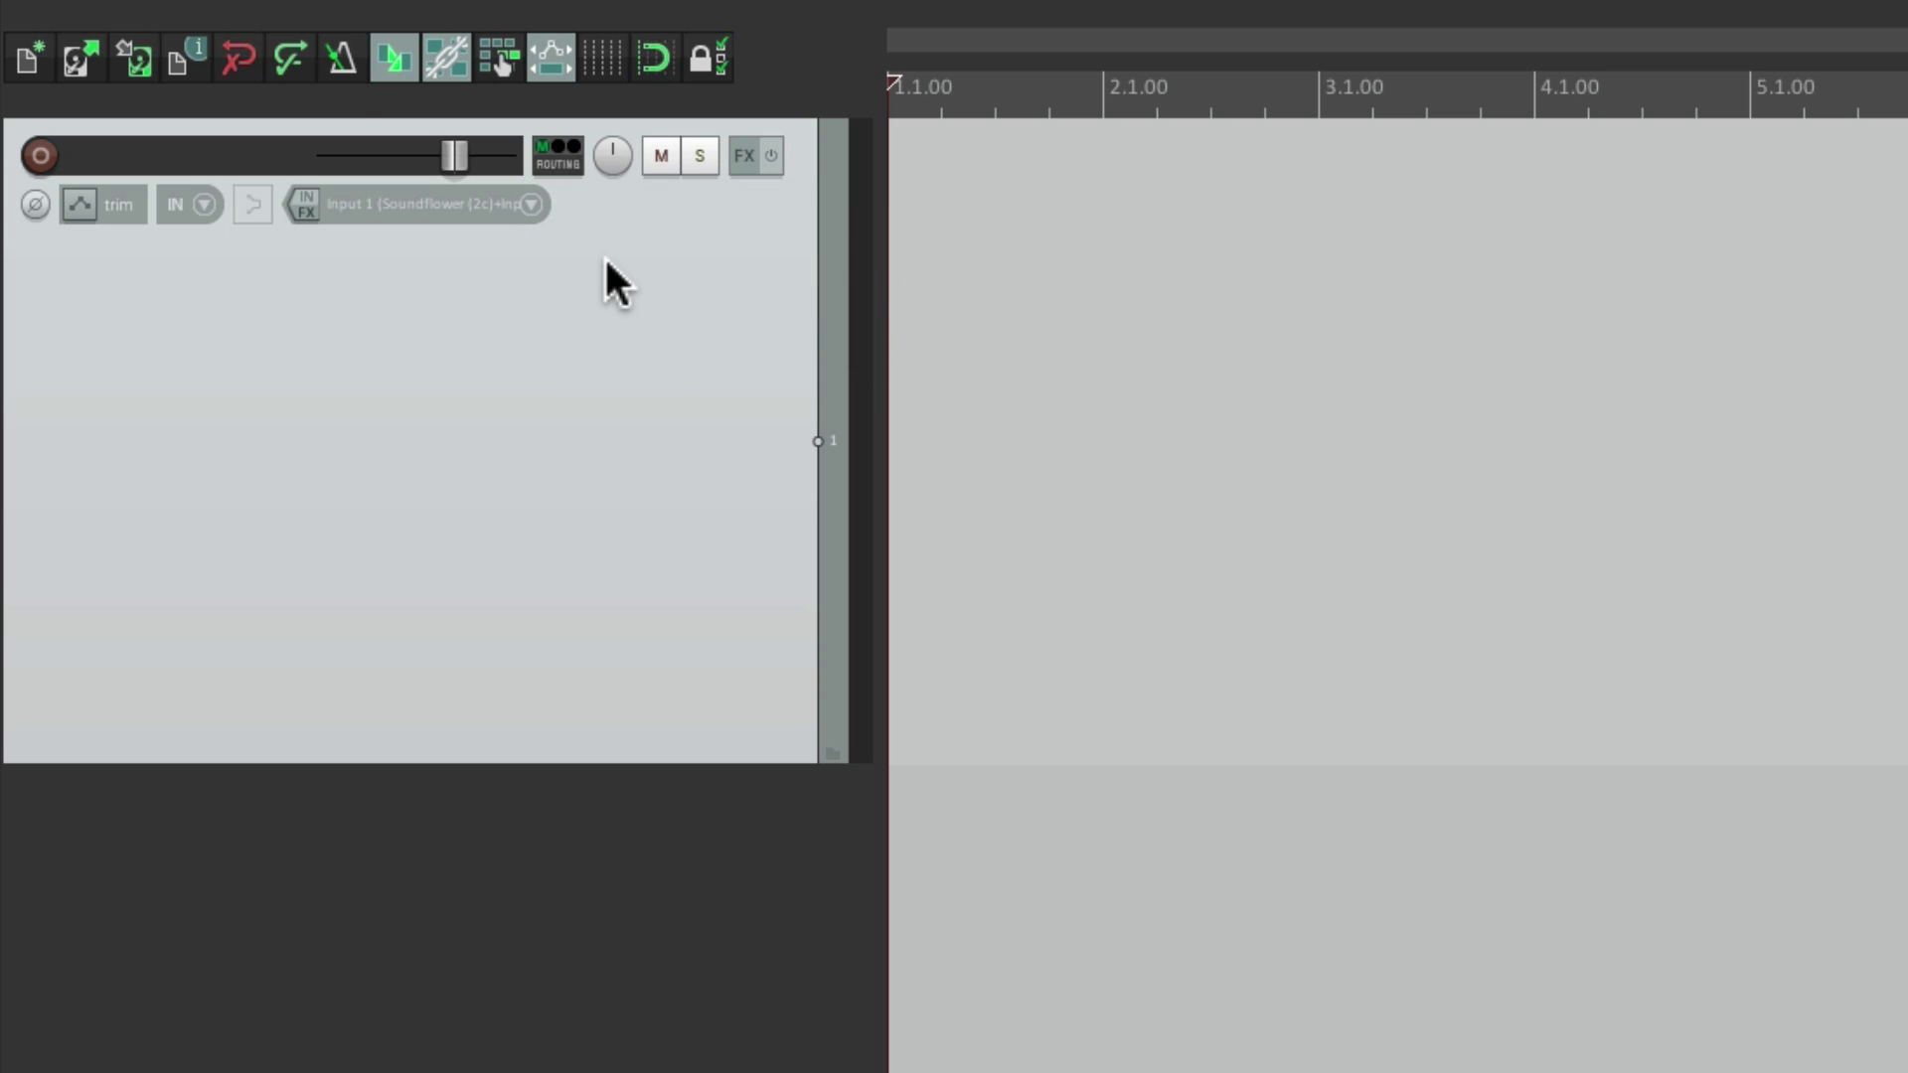
pyautogui.click(251, 202)
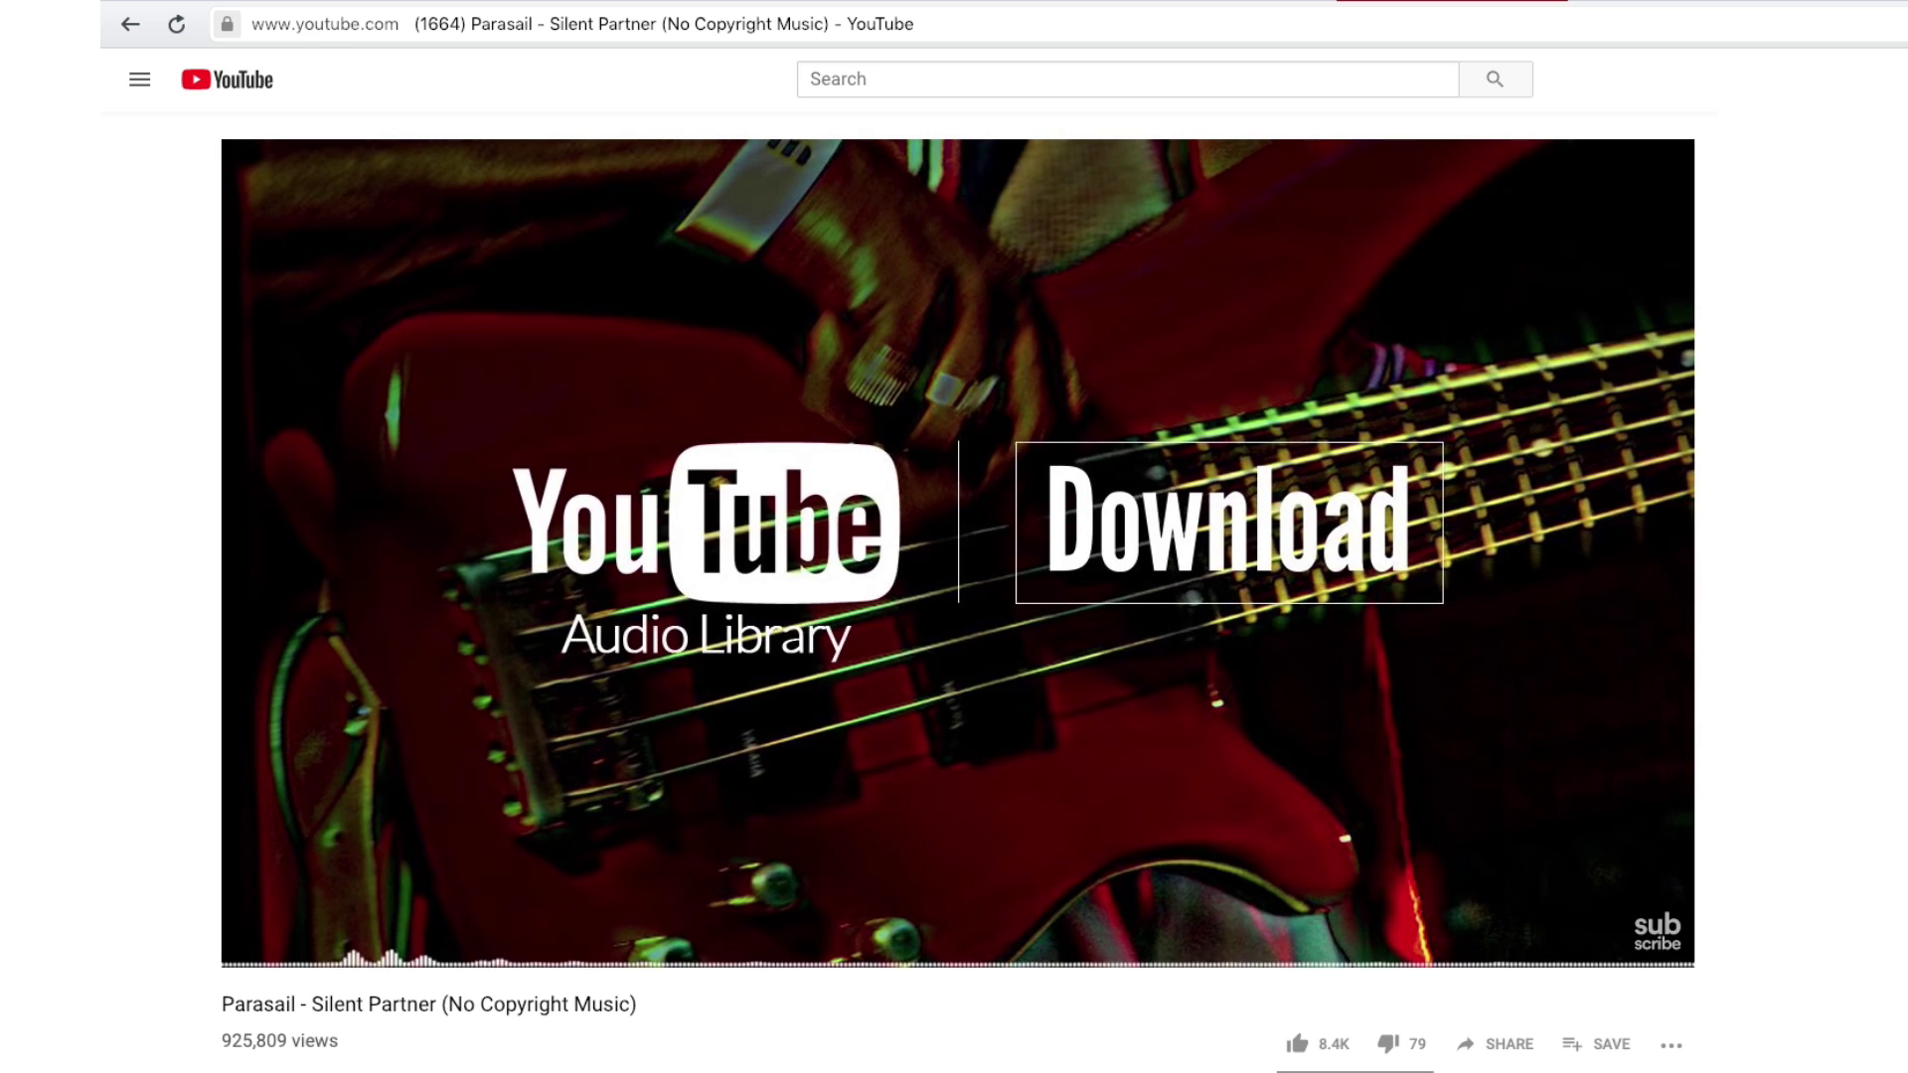
pyautogui.press('space')
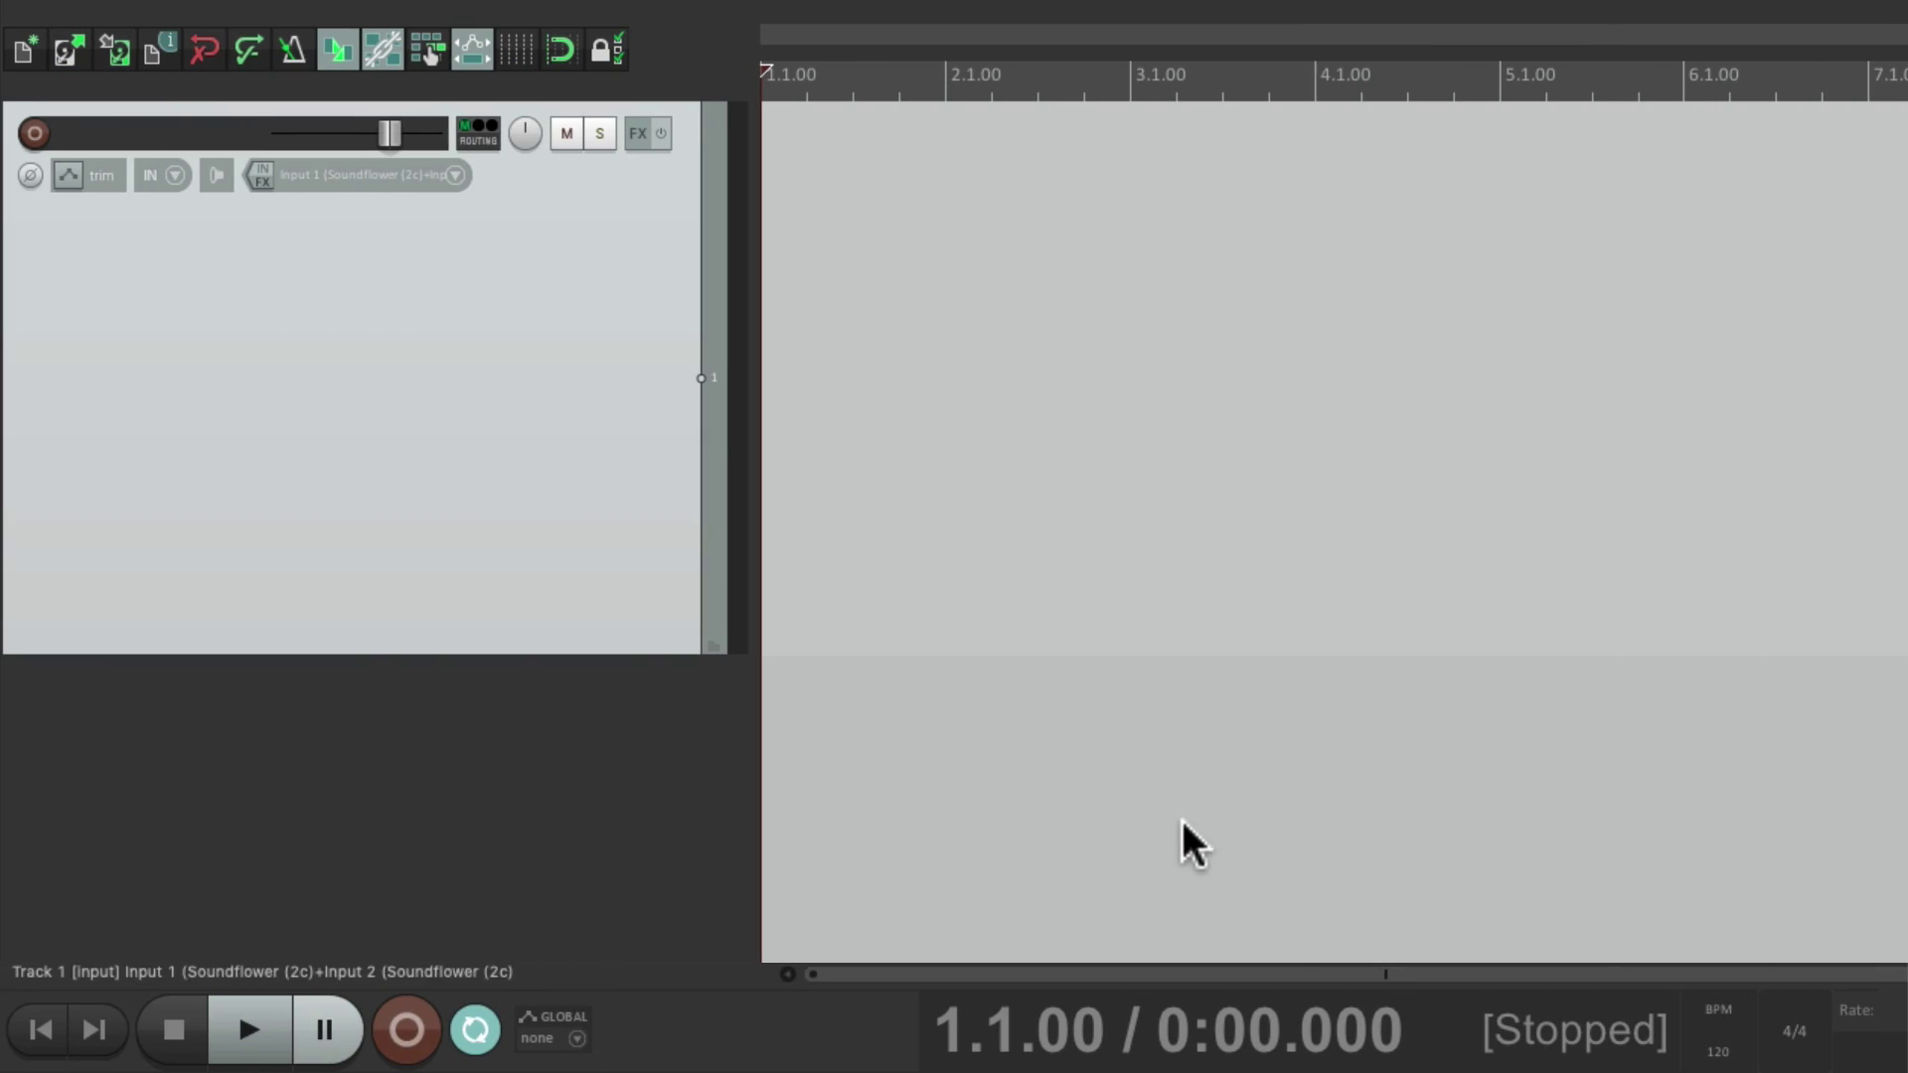
# Arm the track, rename it 'Youtube Video', and resume the YouTube video.
pyautogui.click(34, 133)
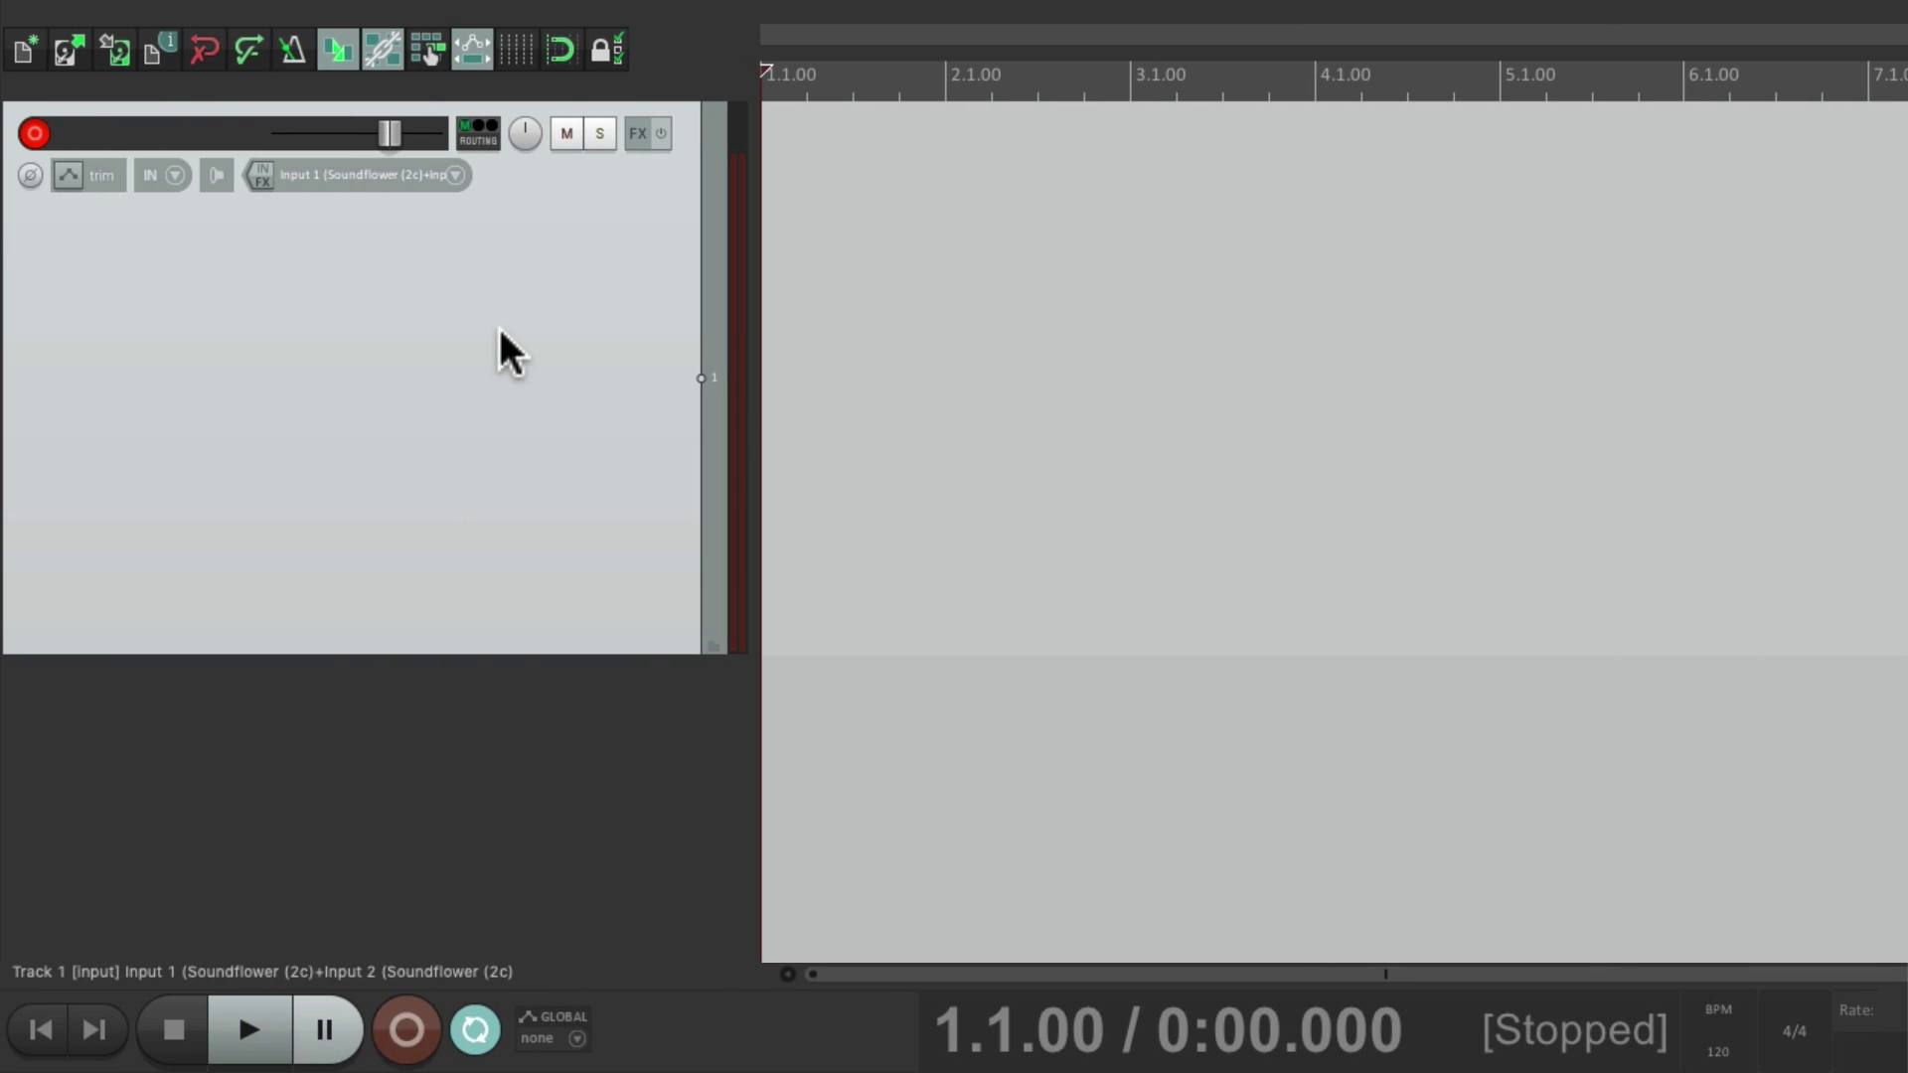
pyautogui.doubleClick(171, 135)
pyautogui.write('Youtube Video')
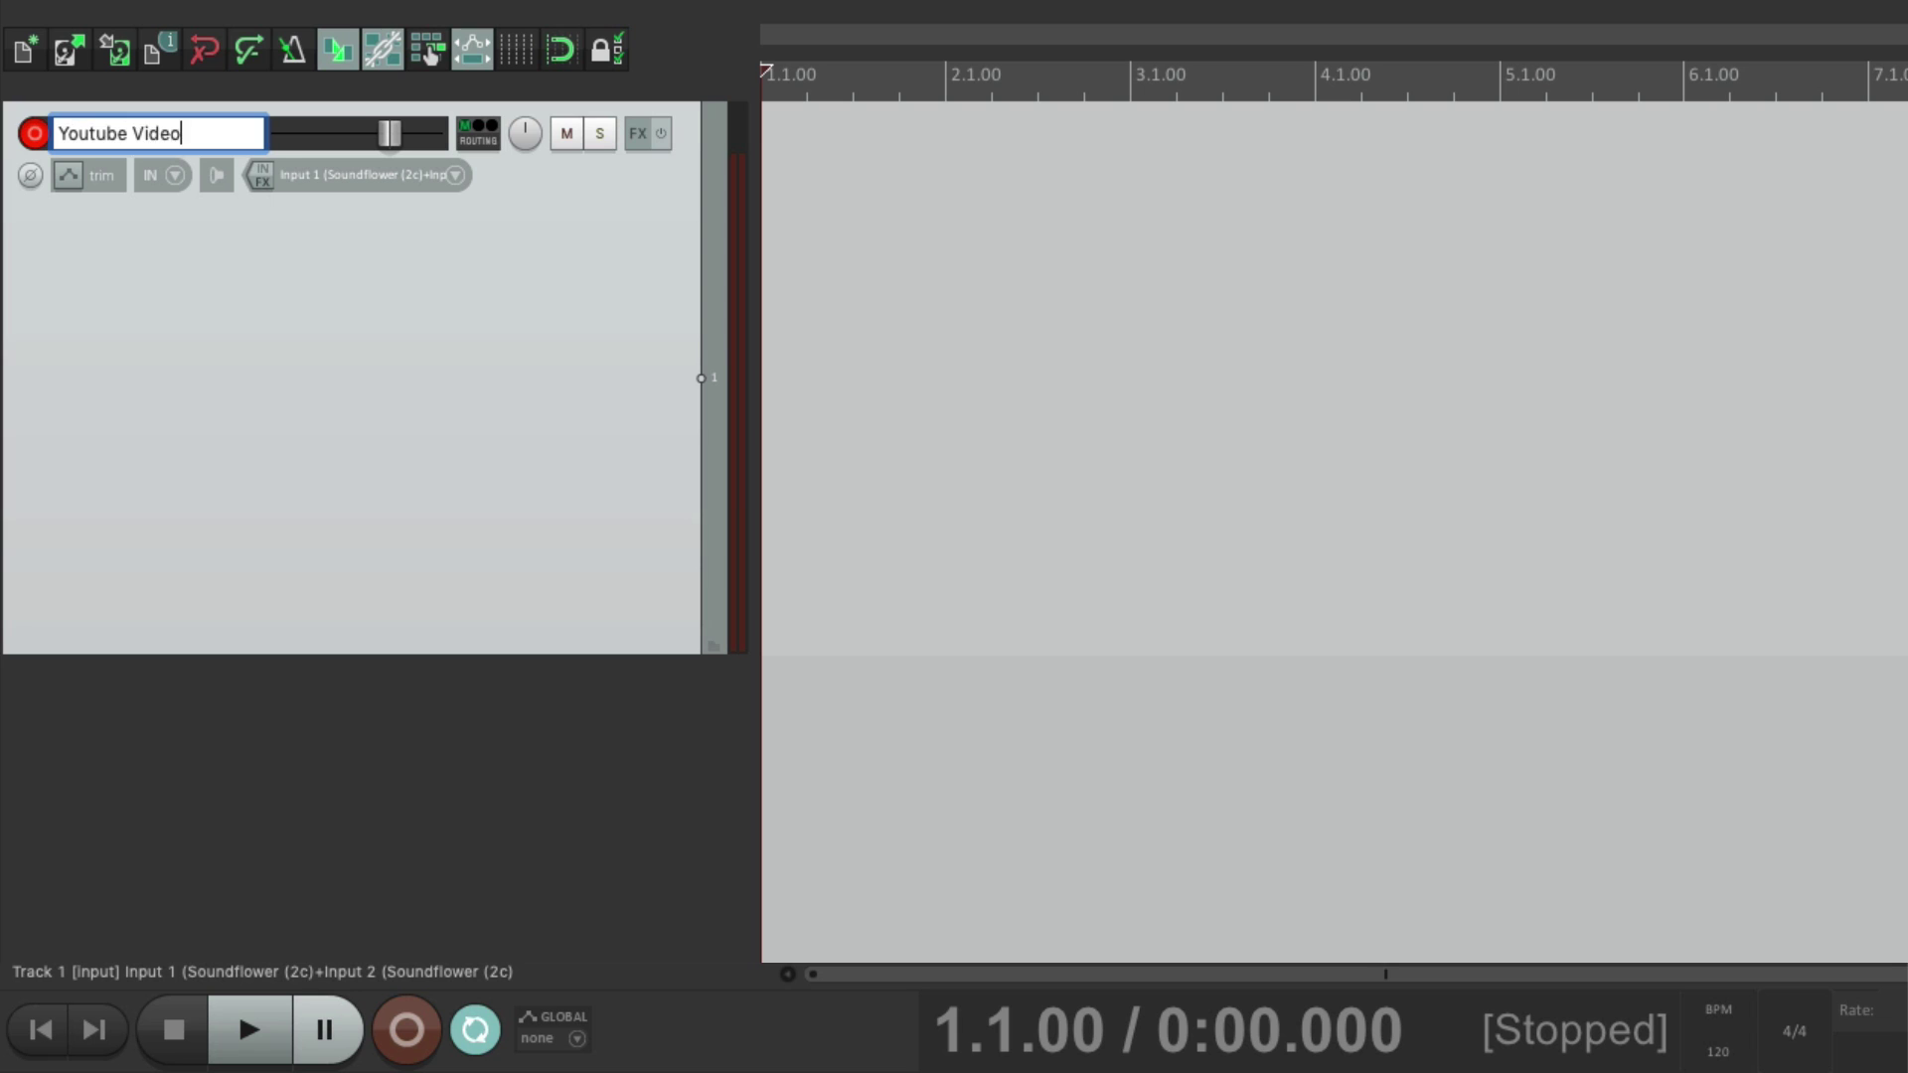
pyautogui.press('Return')
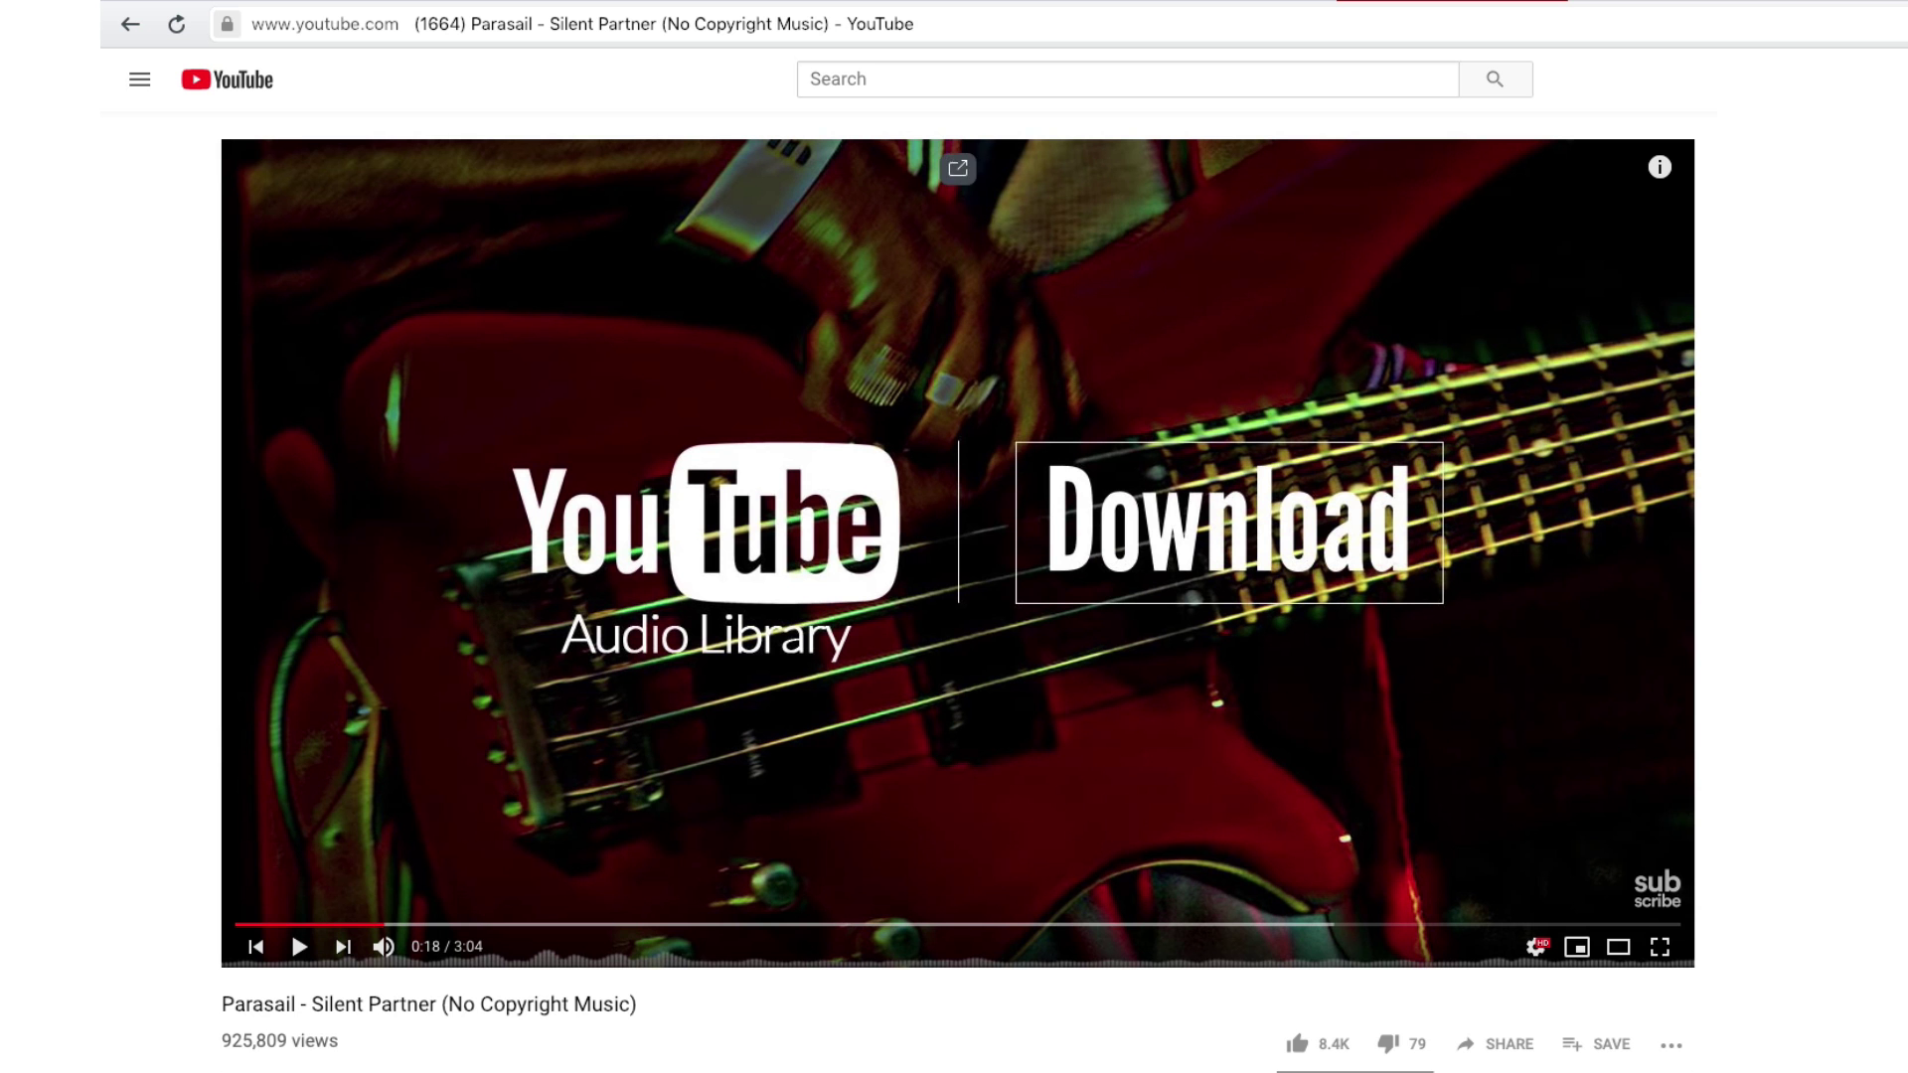
pyautogui.press('space')
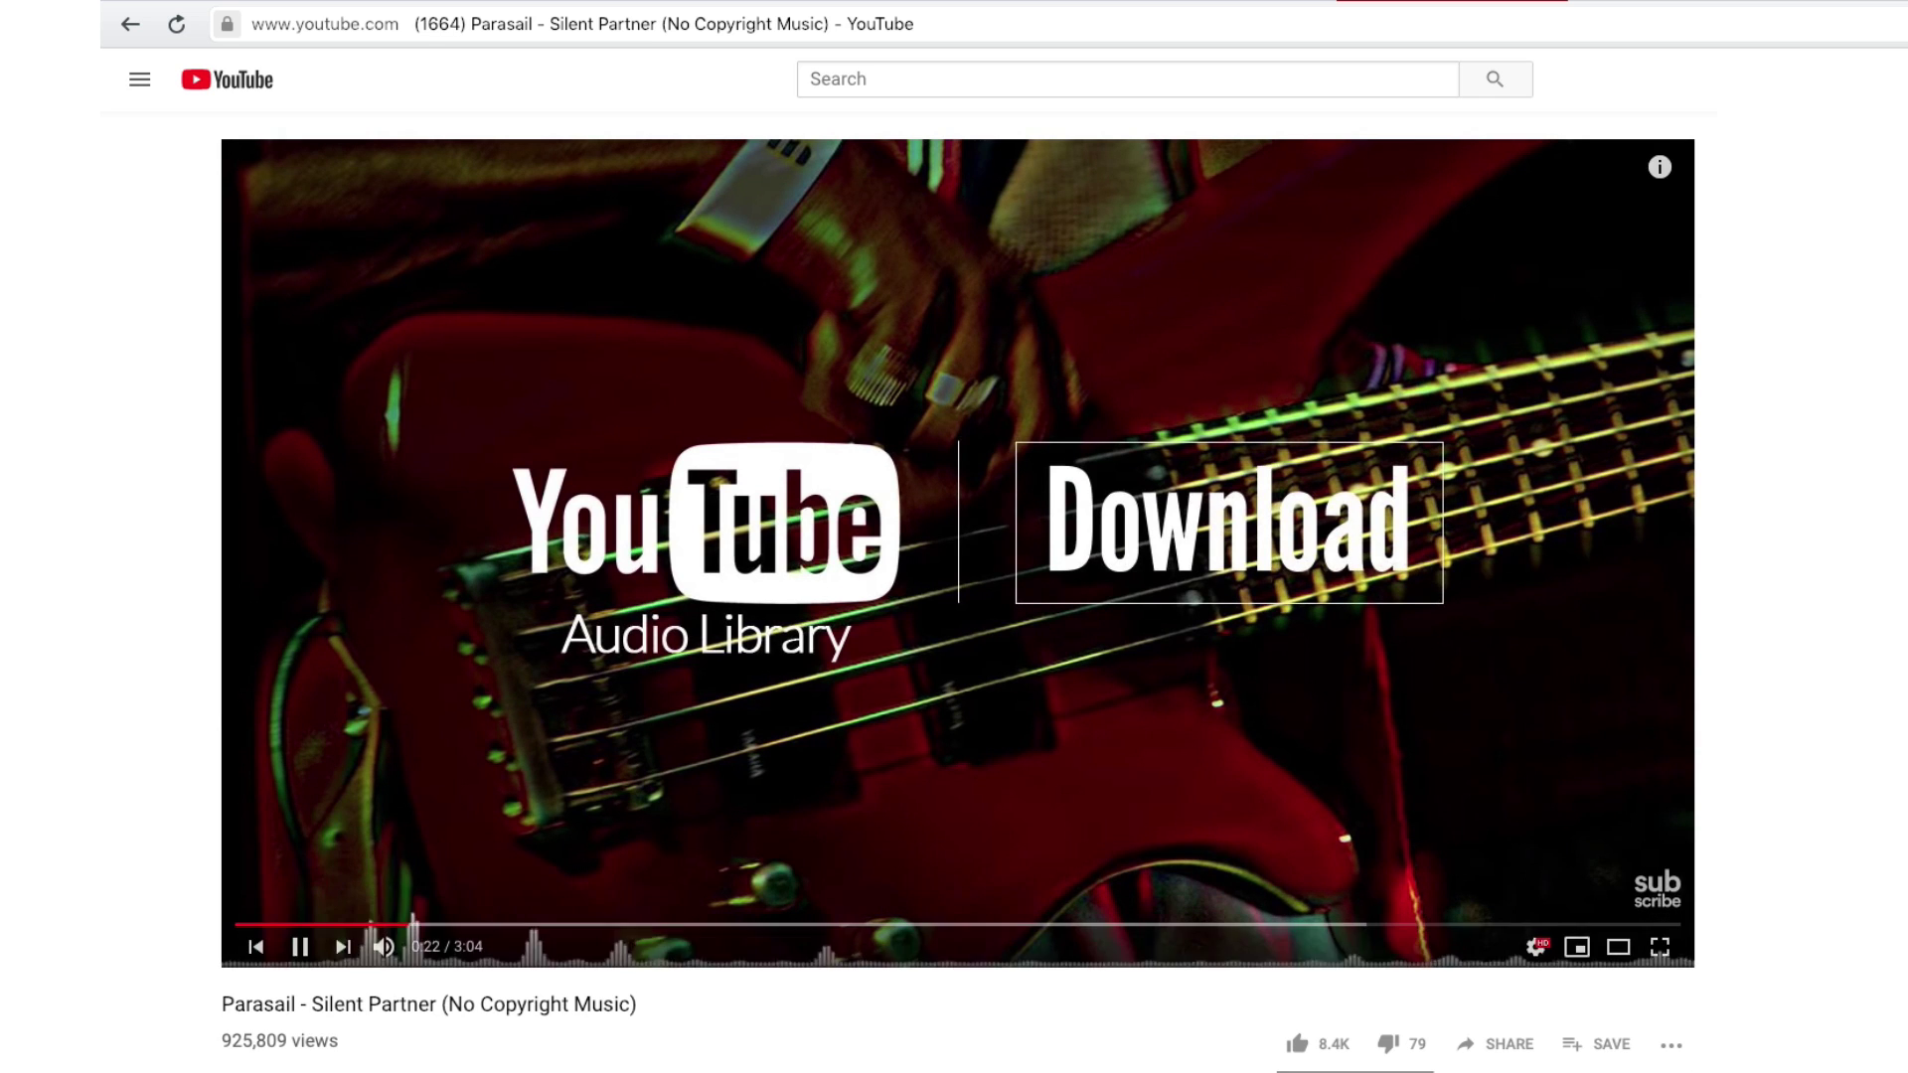
# Rewind the video to 0:00, start recording in REAPER, and play the video.
pyautogui.press('space')
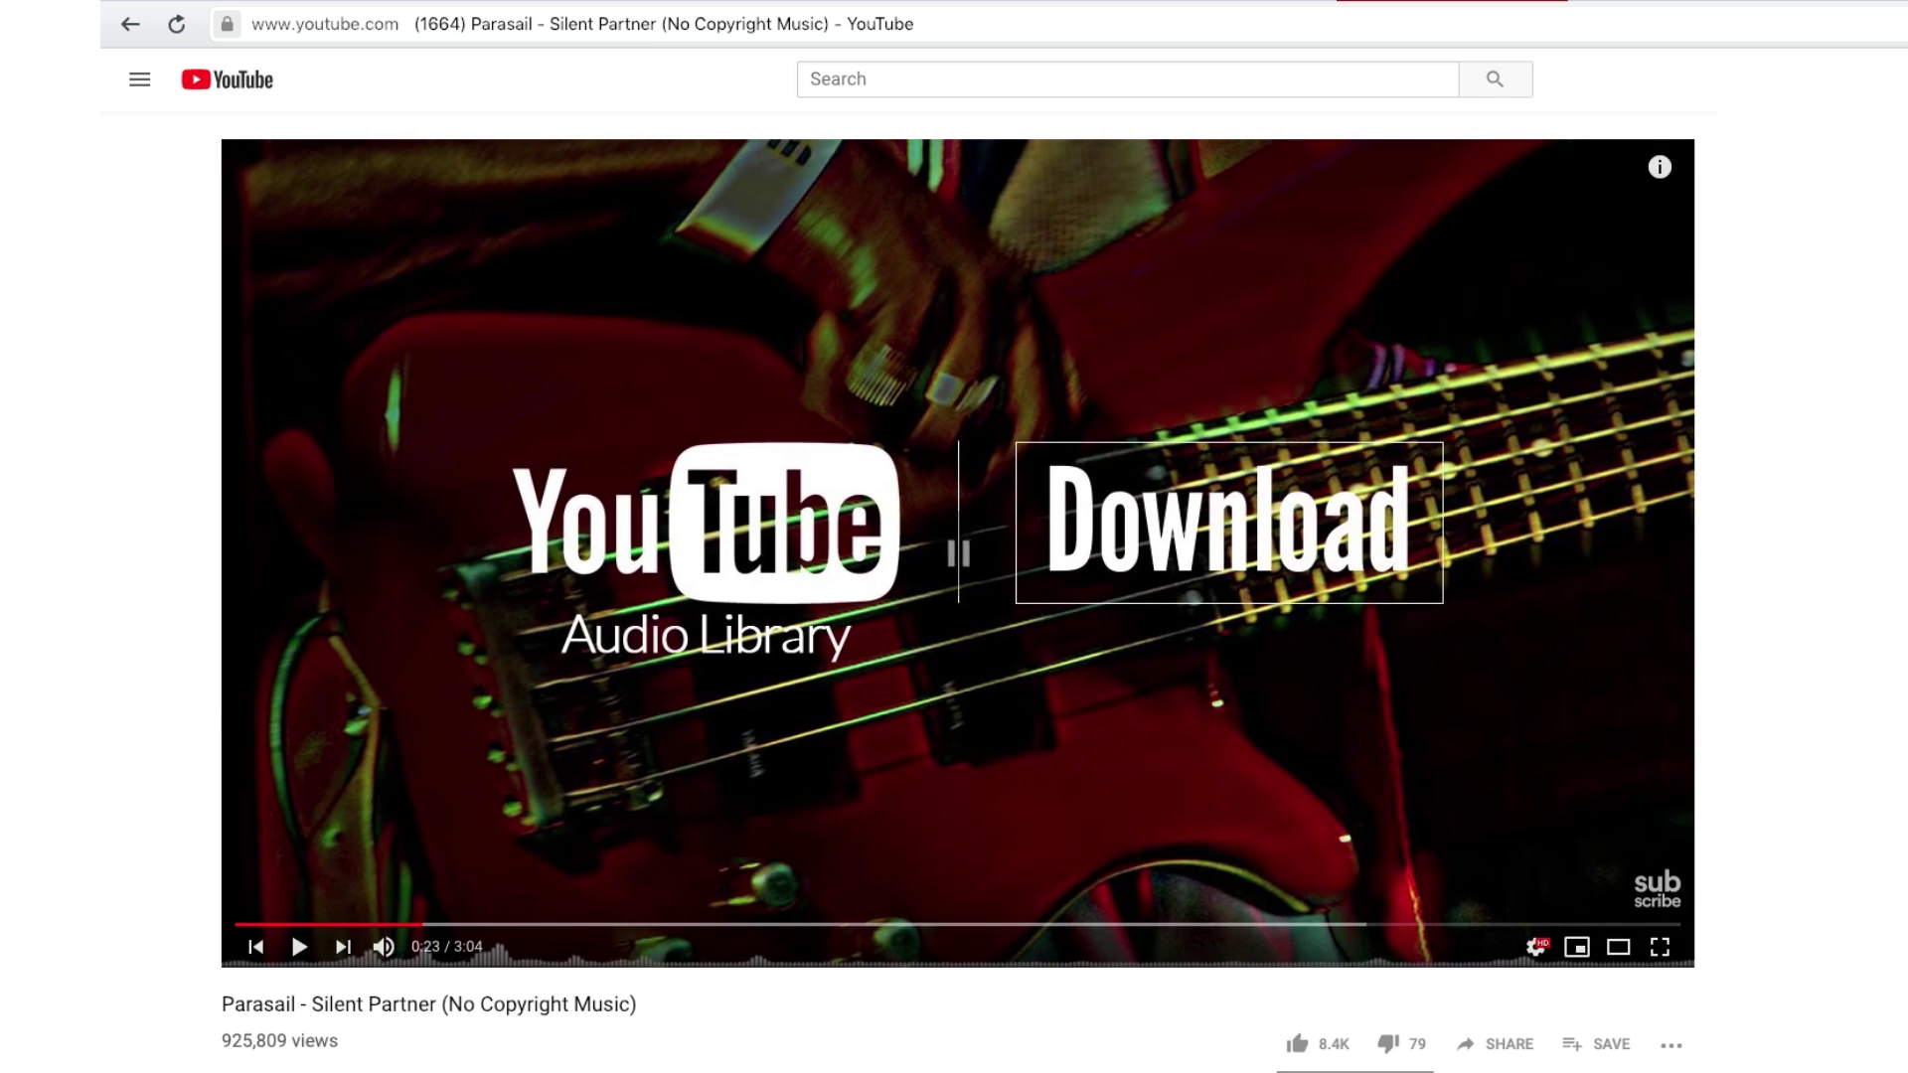
pyautogui.press('0')
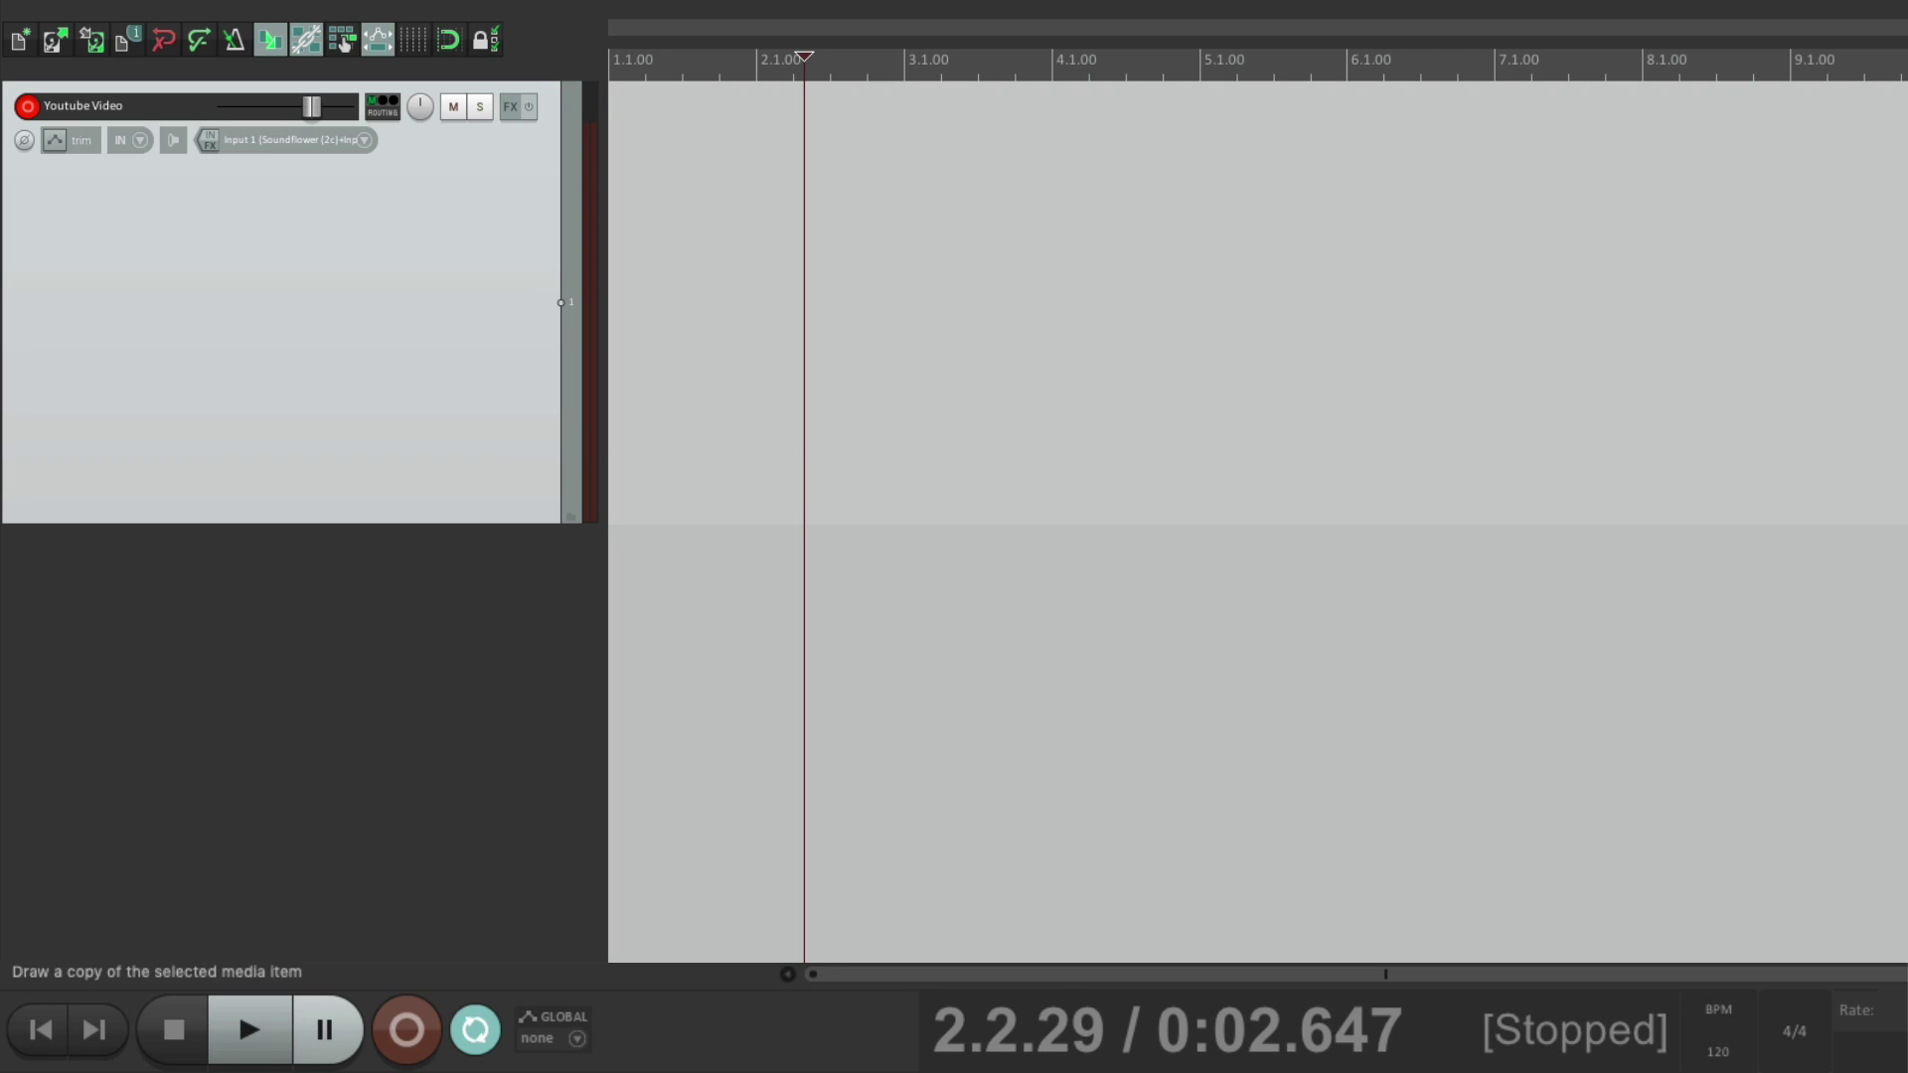
pyautogui.hotkey('ctrl', 'r')
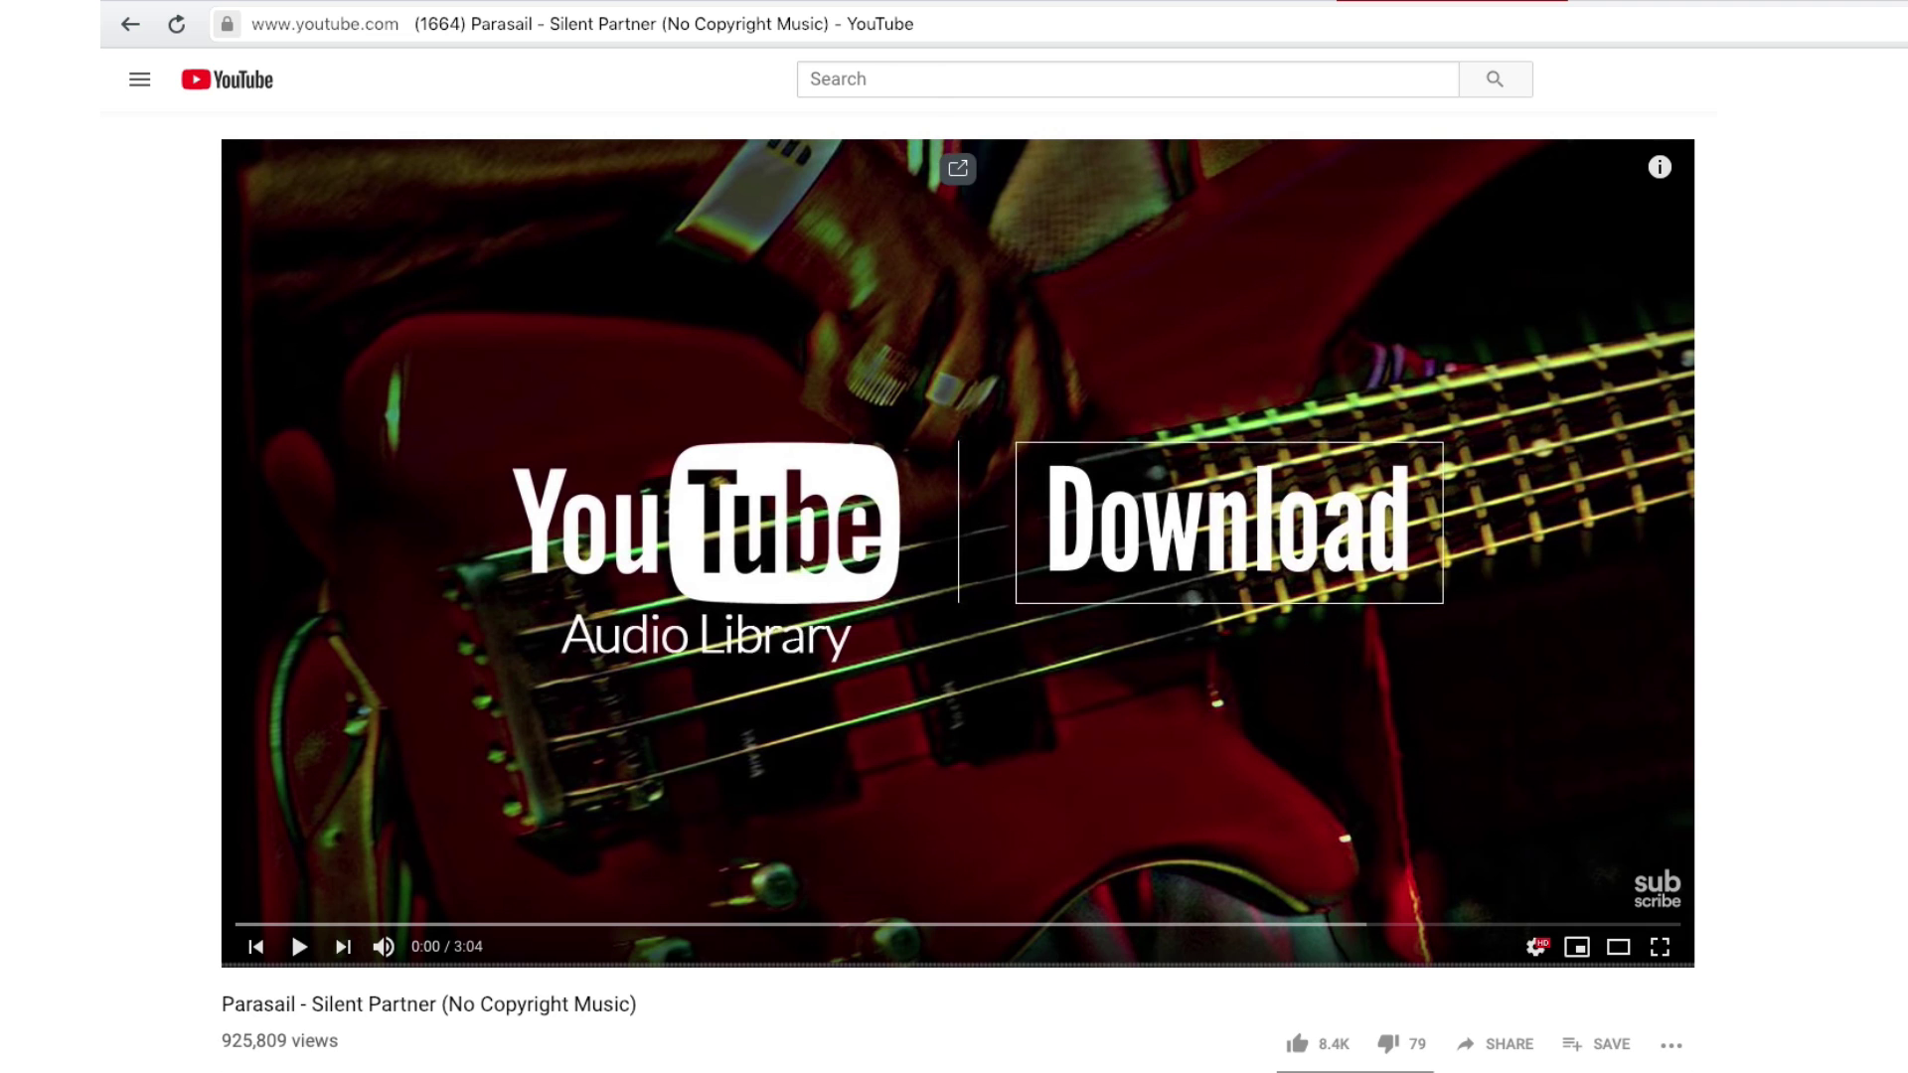
pyautogui.press('space')
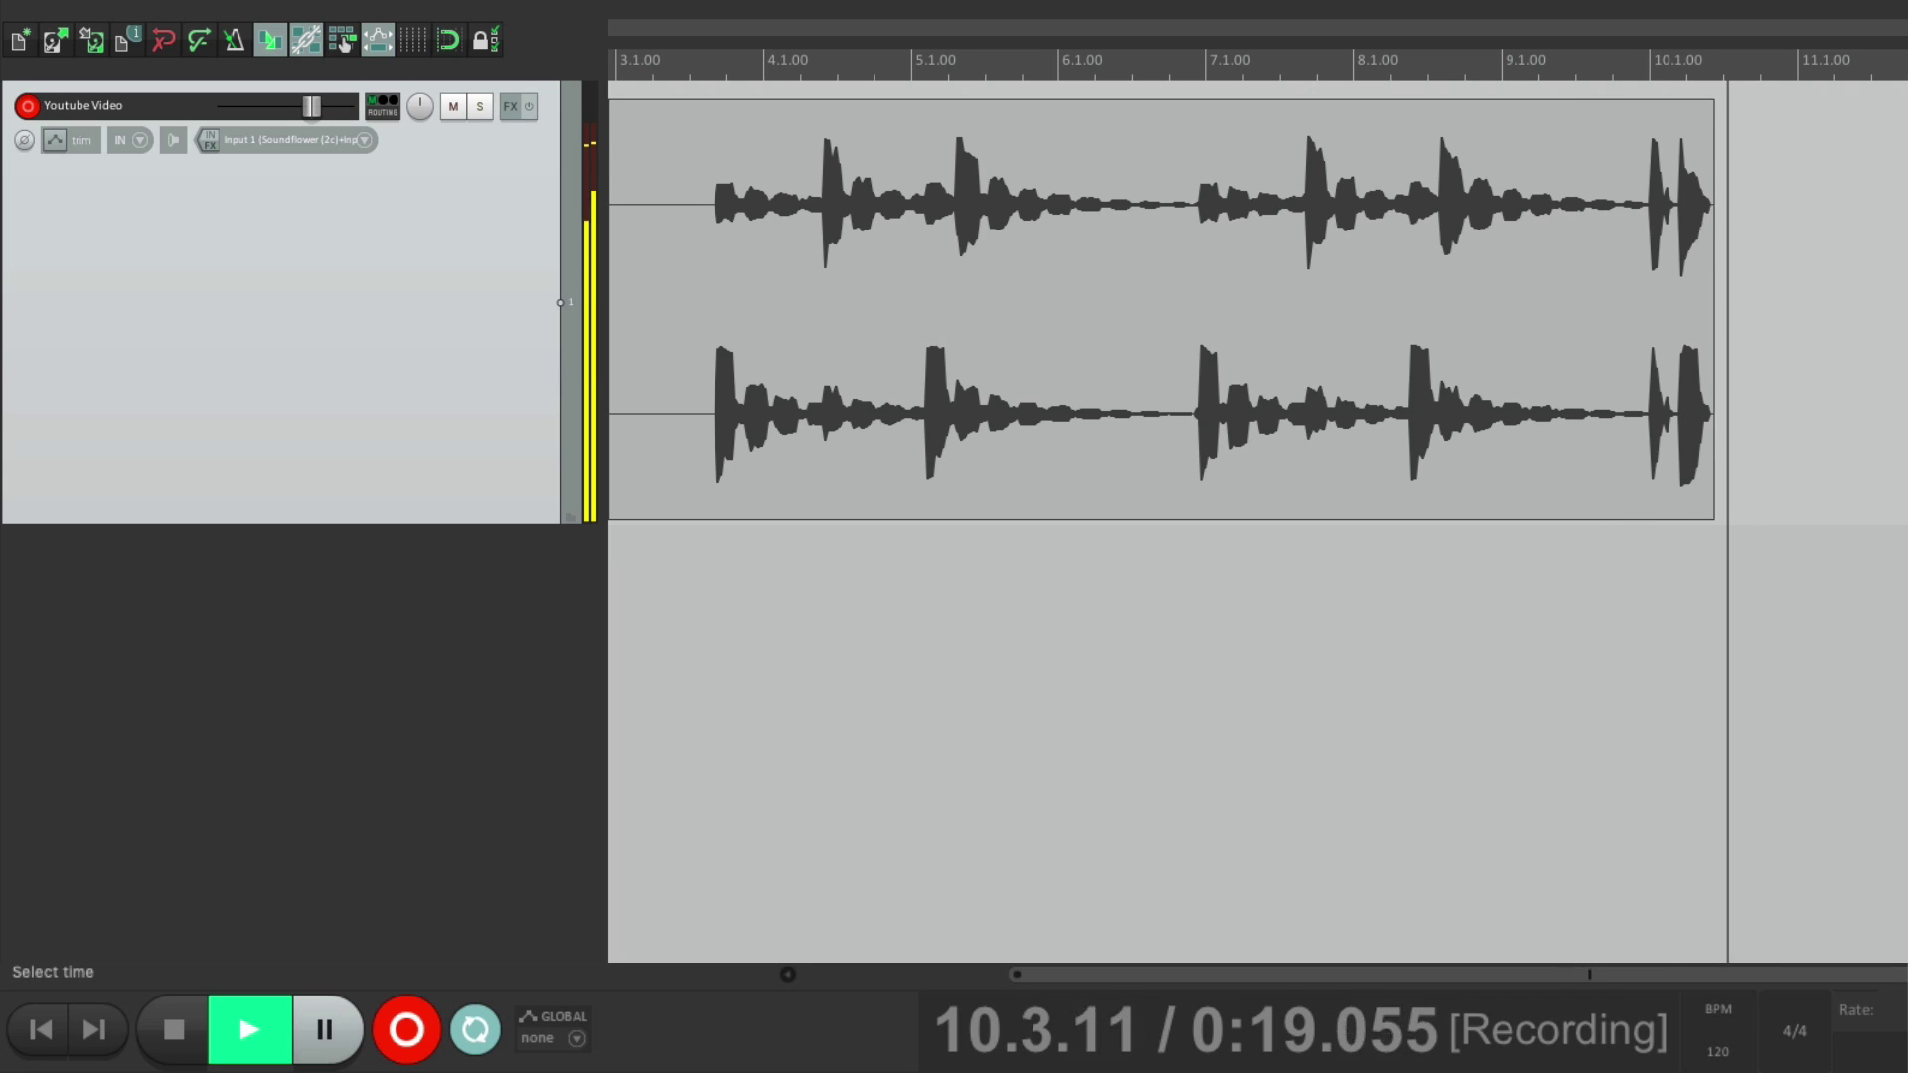
# Stop recording to leave the Youtube Video.wav item, and pause the video.
pyautogui.press('space')
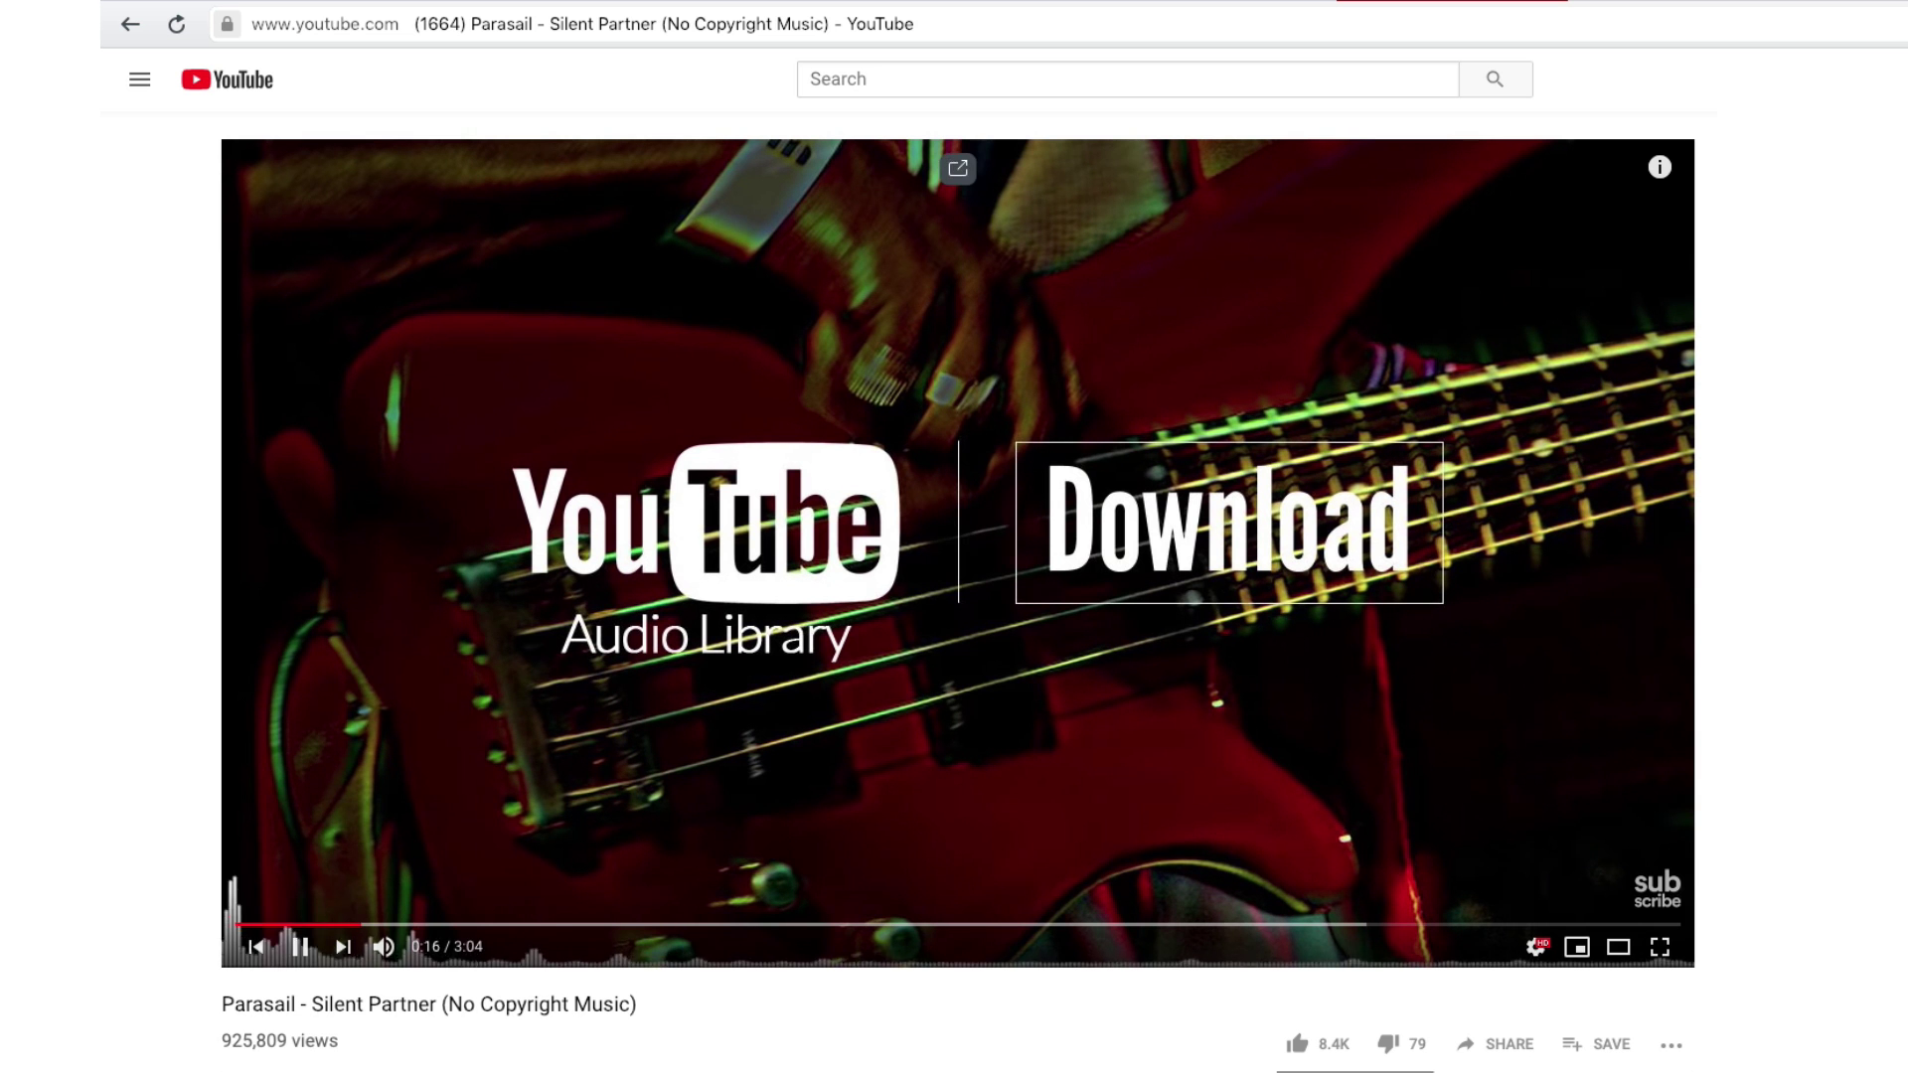
pyautogui.press('space')
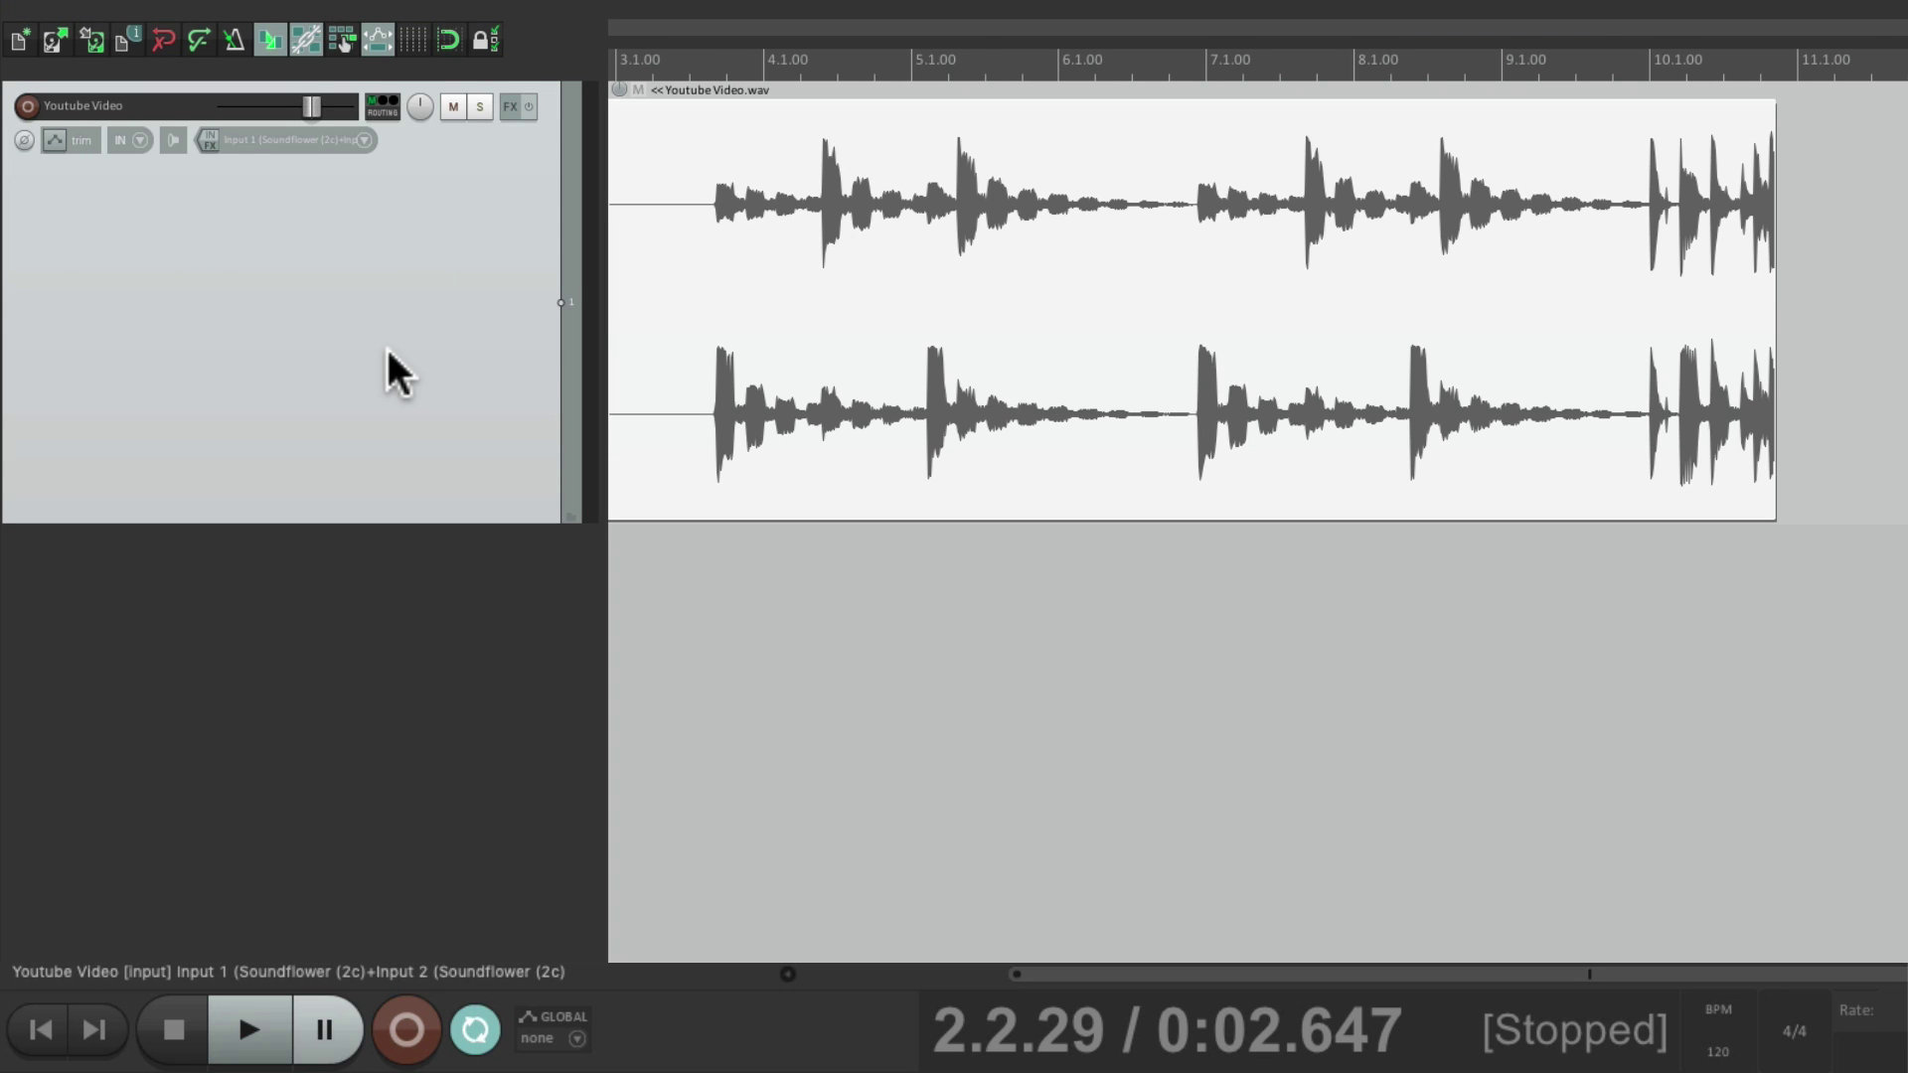
# Select ZEDi10 as REAPER's audio device in the audio device settings and apply it.
pyautogui.click(1162, 16)
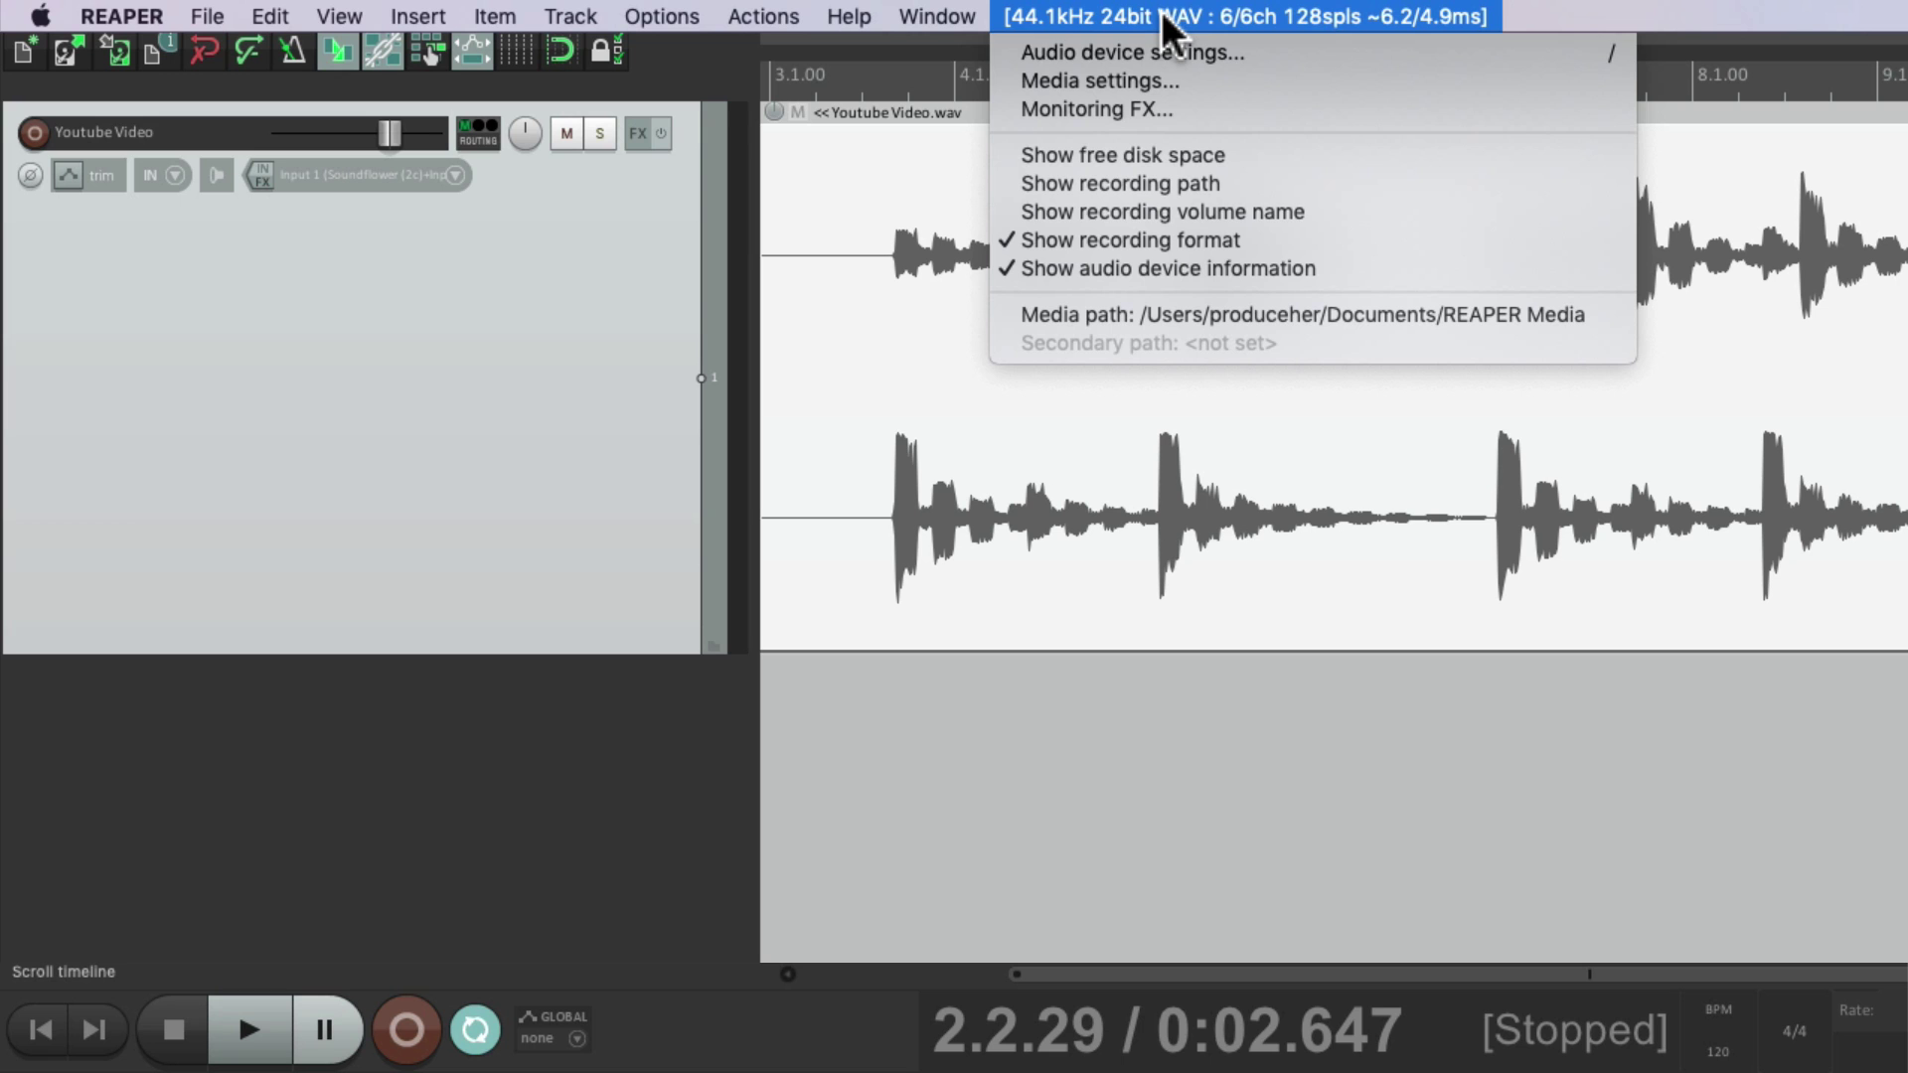
pyautogui.click(1244, 57)
pyautogui.click(979, 234)
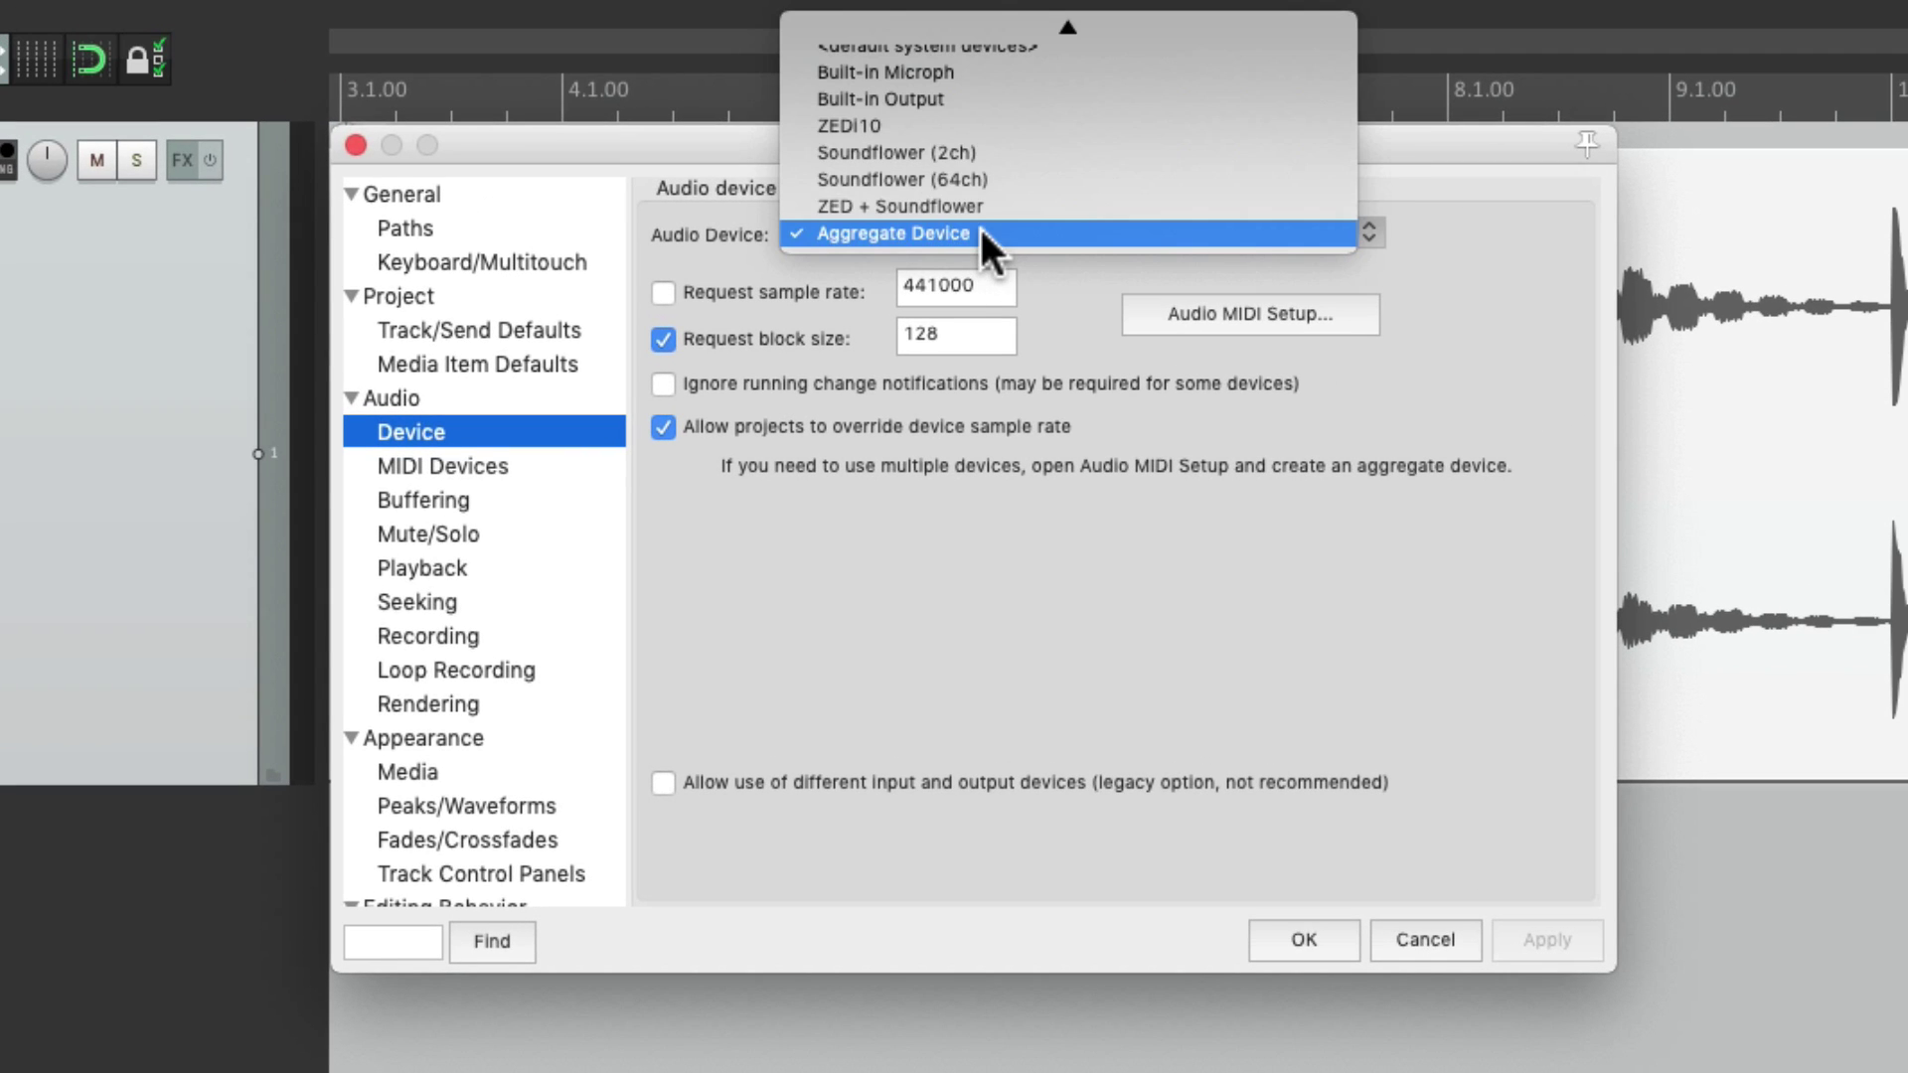
pyautogui.click(1003, 134)
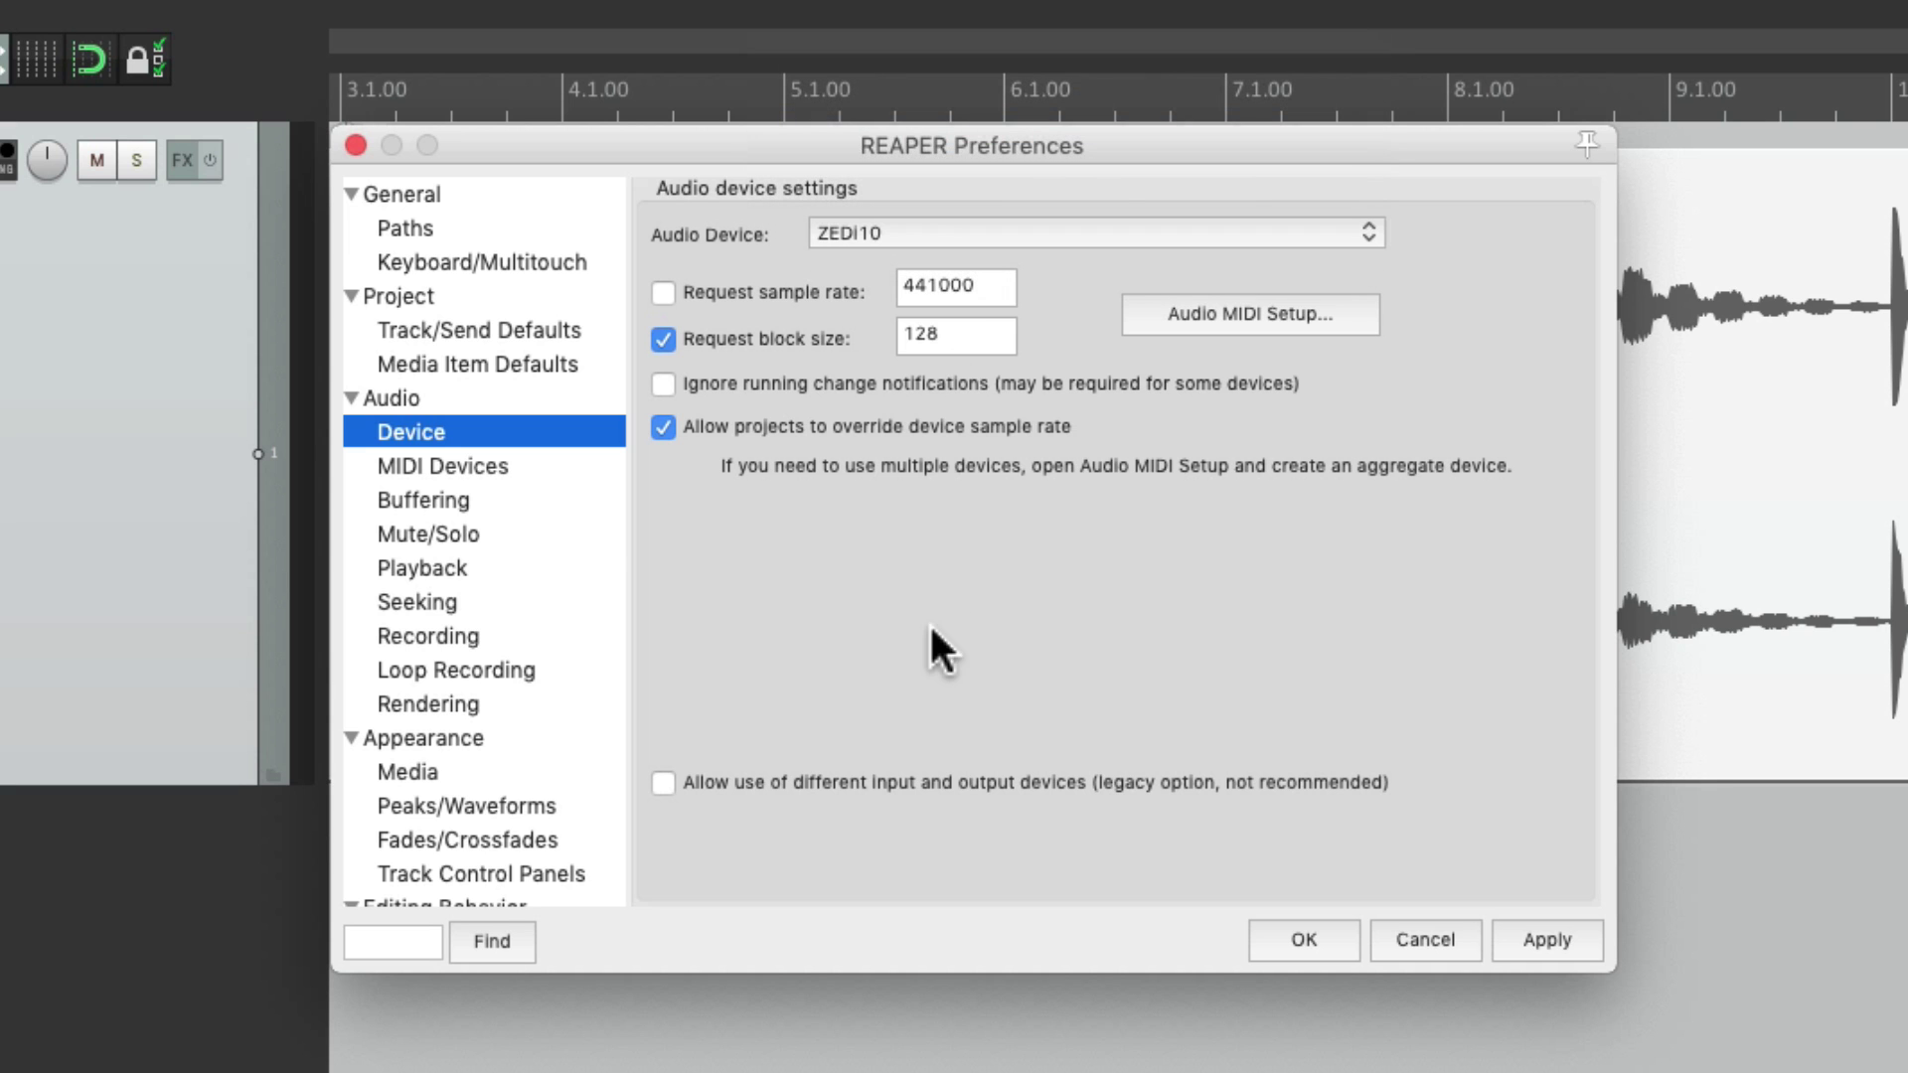
pyautogui.click(1307, 936)
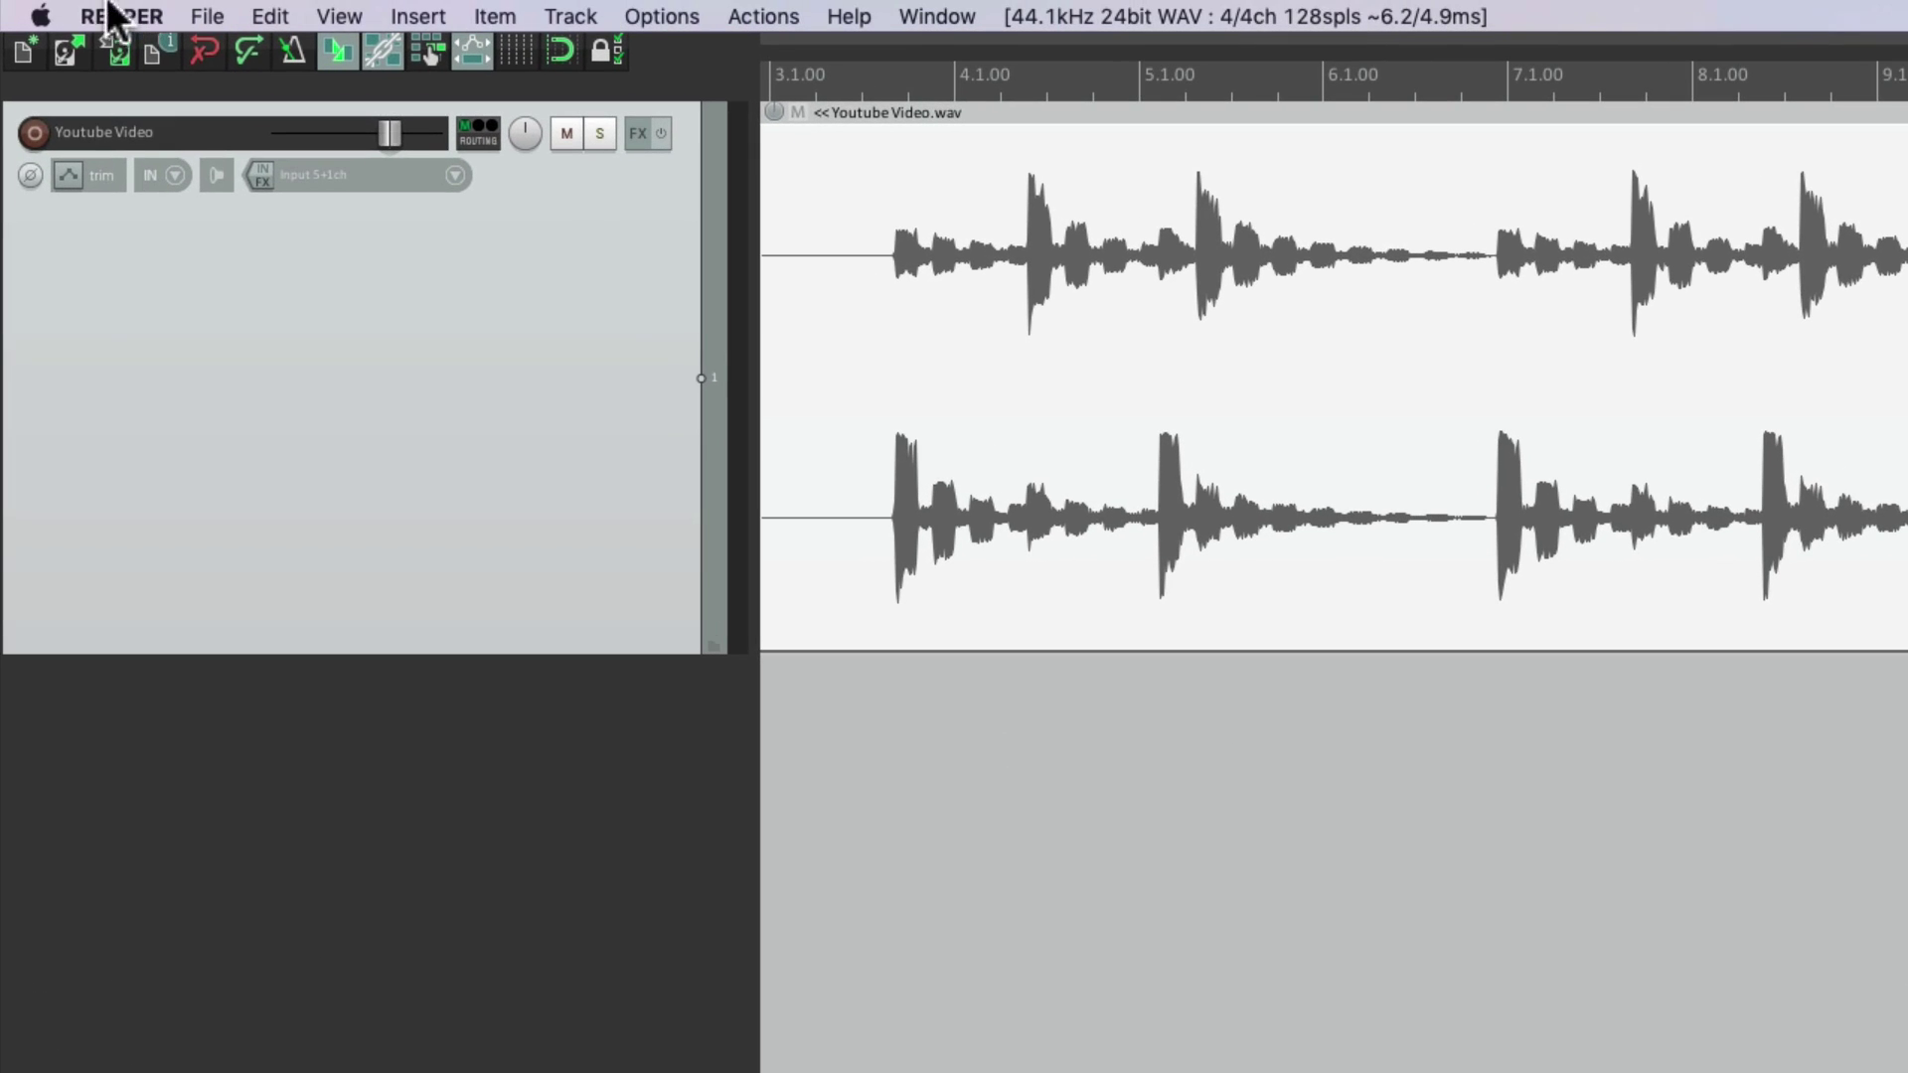
# Set the Mac's Sound output to ZEDi10 in System Preferences, then close the window.
pyautogui.click(34, 18)
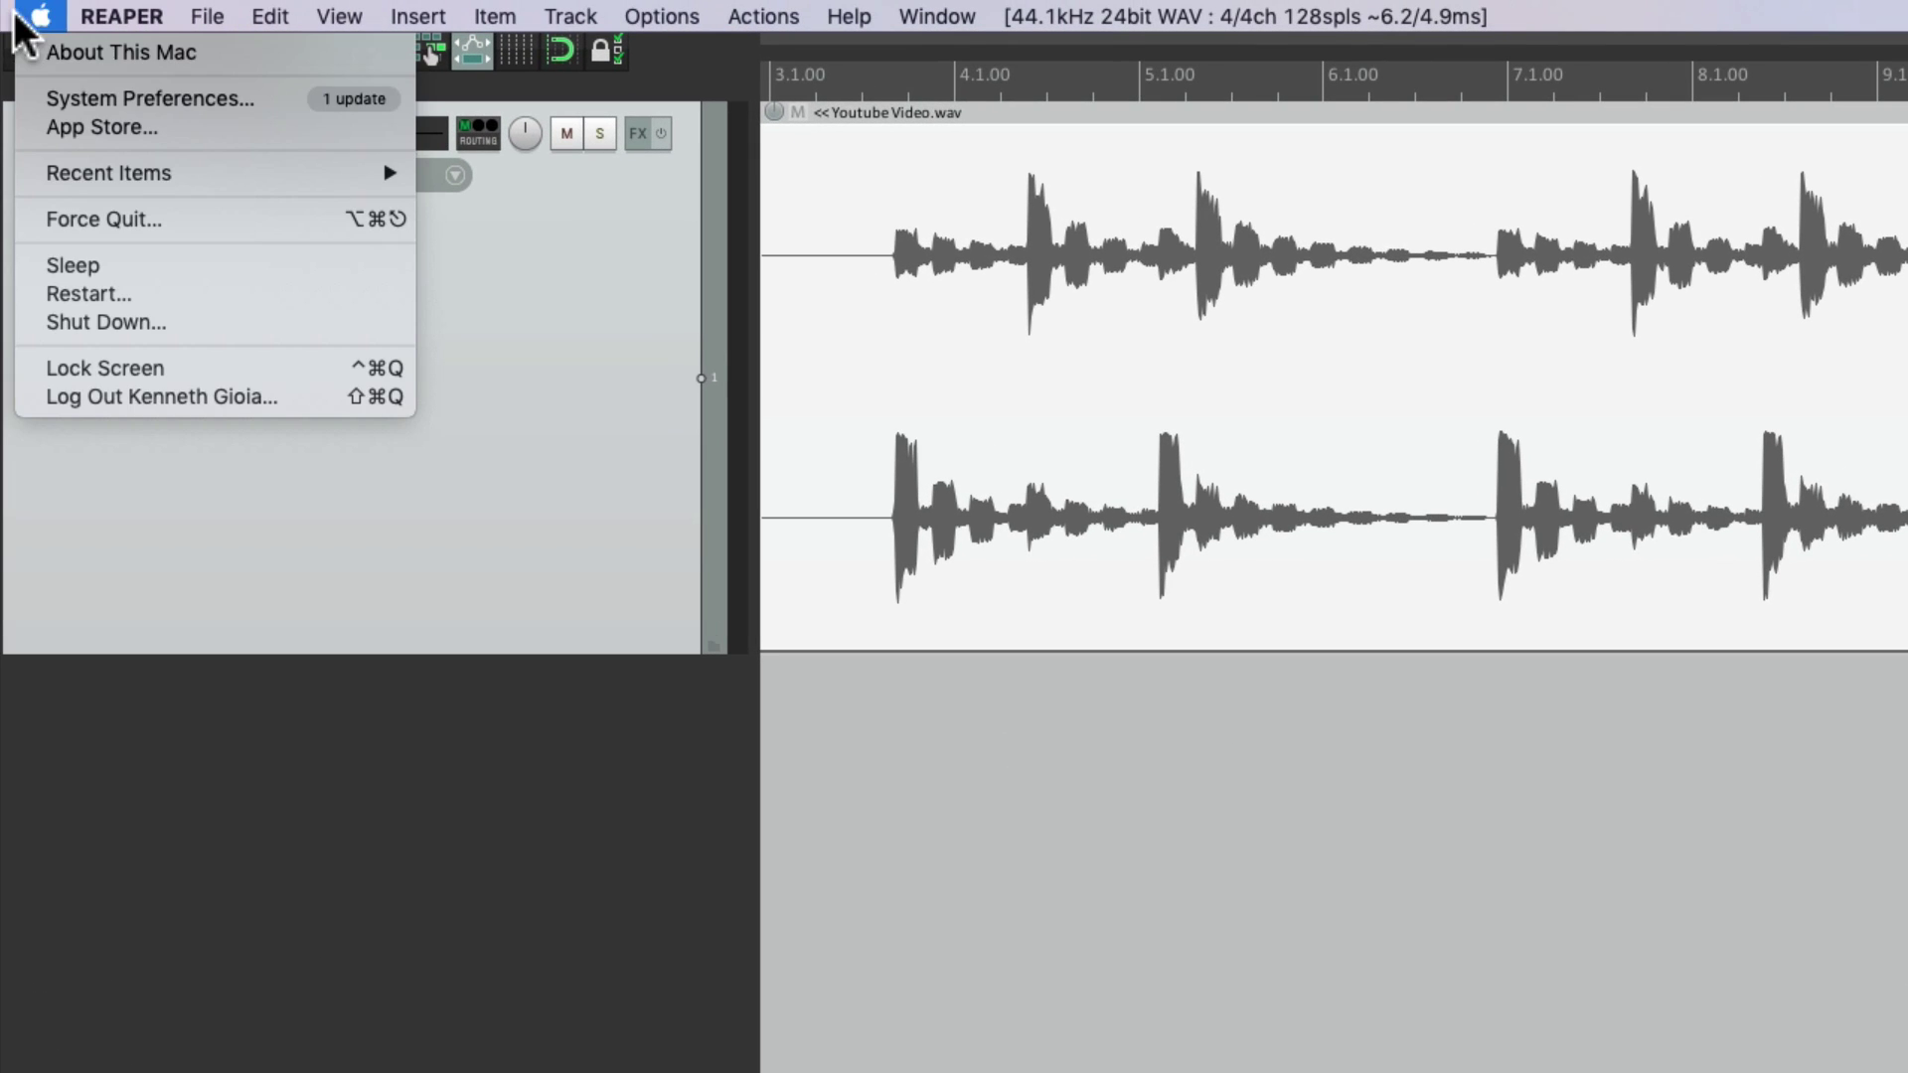
pyautogui.click(33, 101)
pyautogui.click(1333, 384)
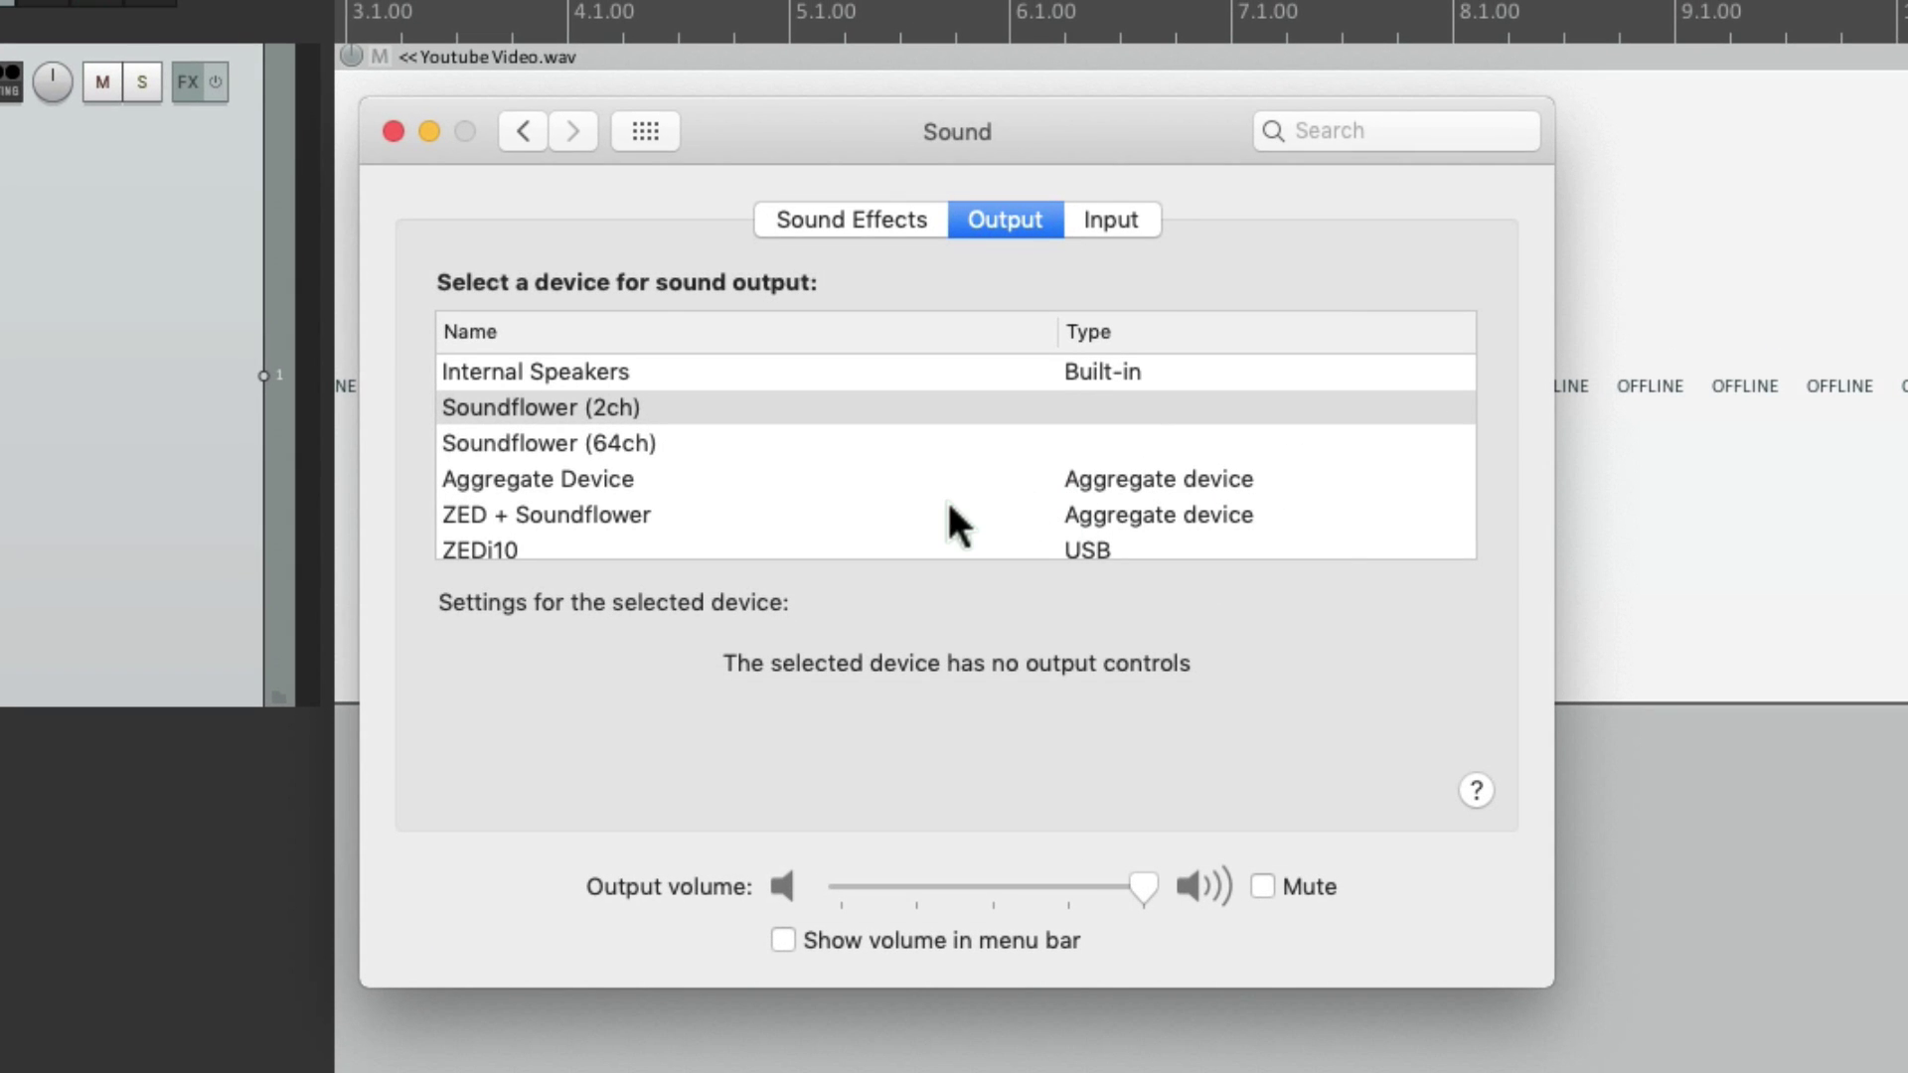
pyautogui.scroll(-1, 924, 507)
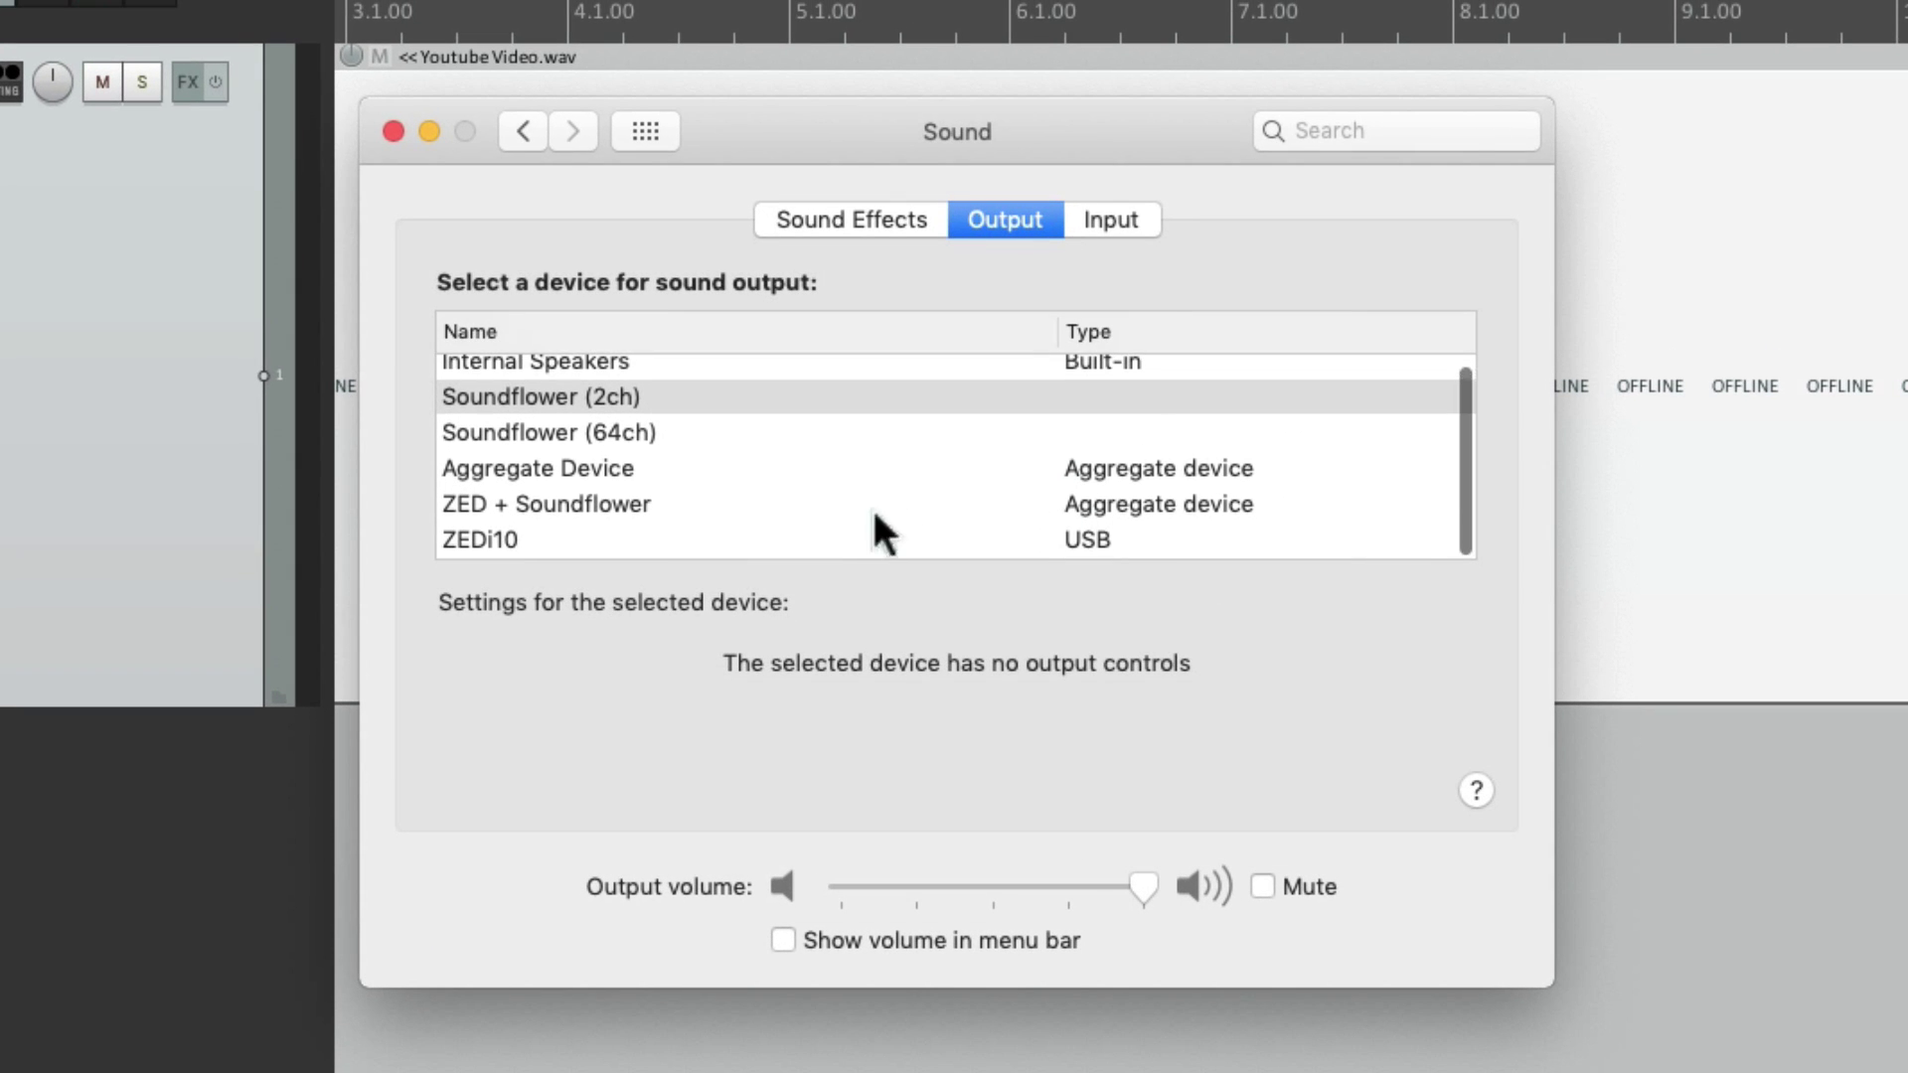
pyautogui.click(723, 538)
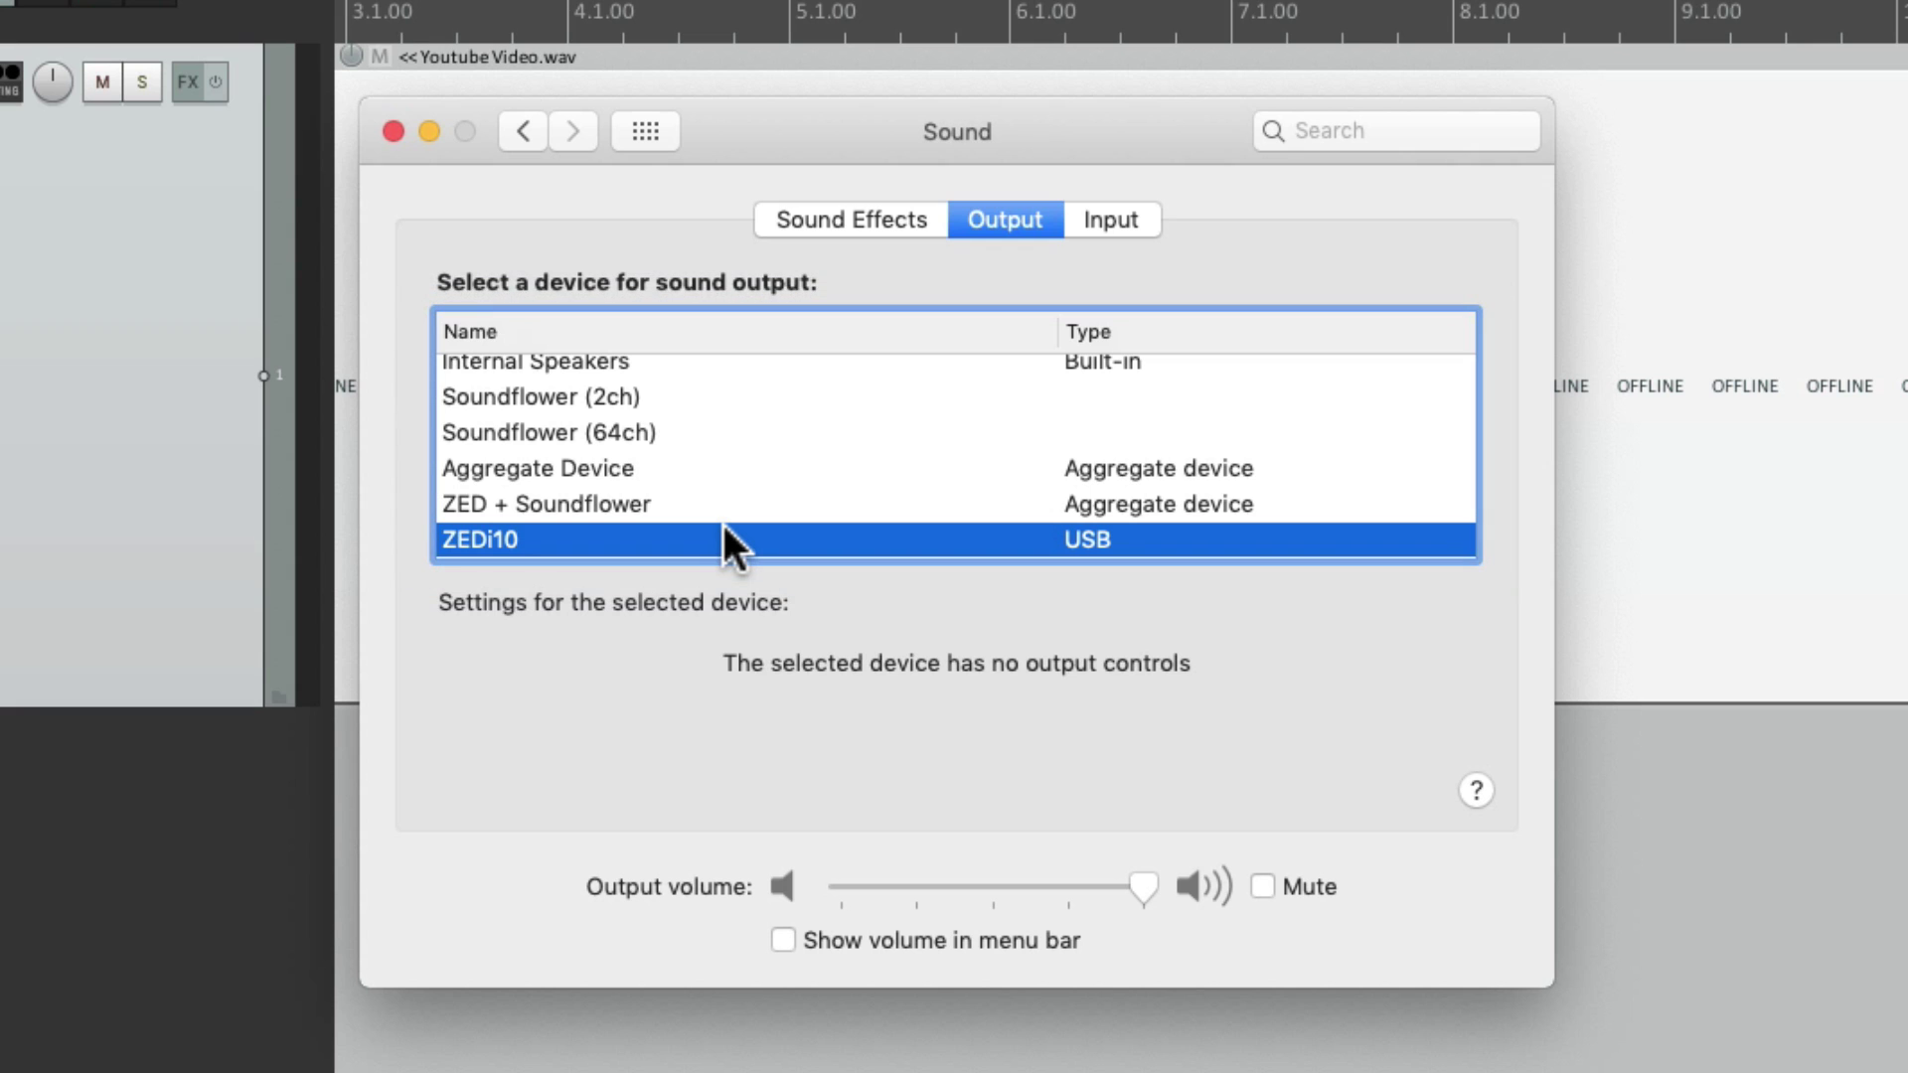
pyautogui.click(395, 119)
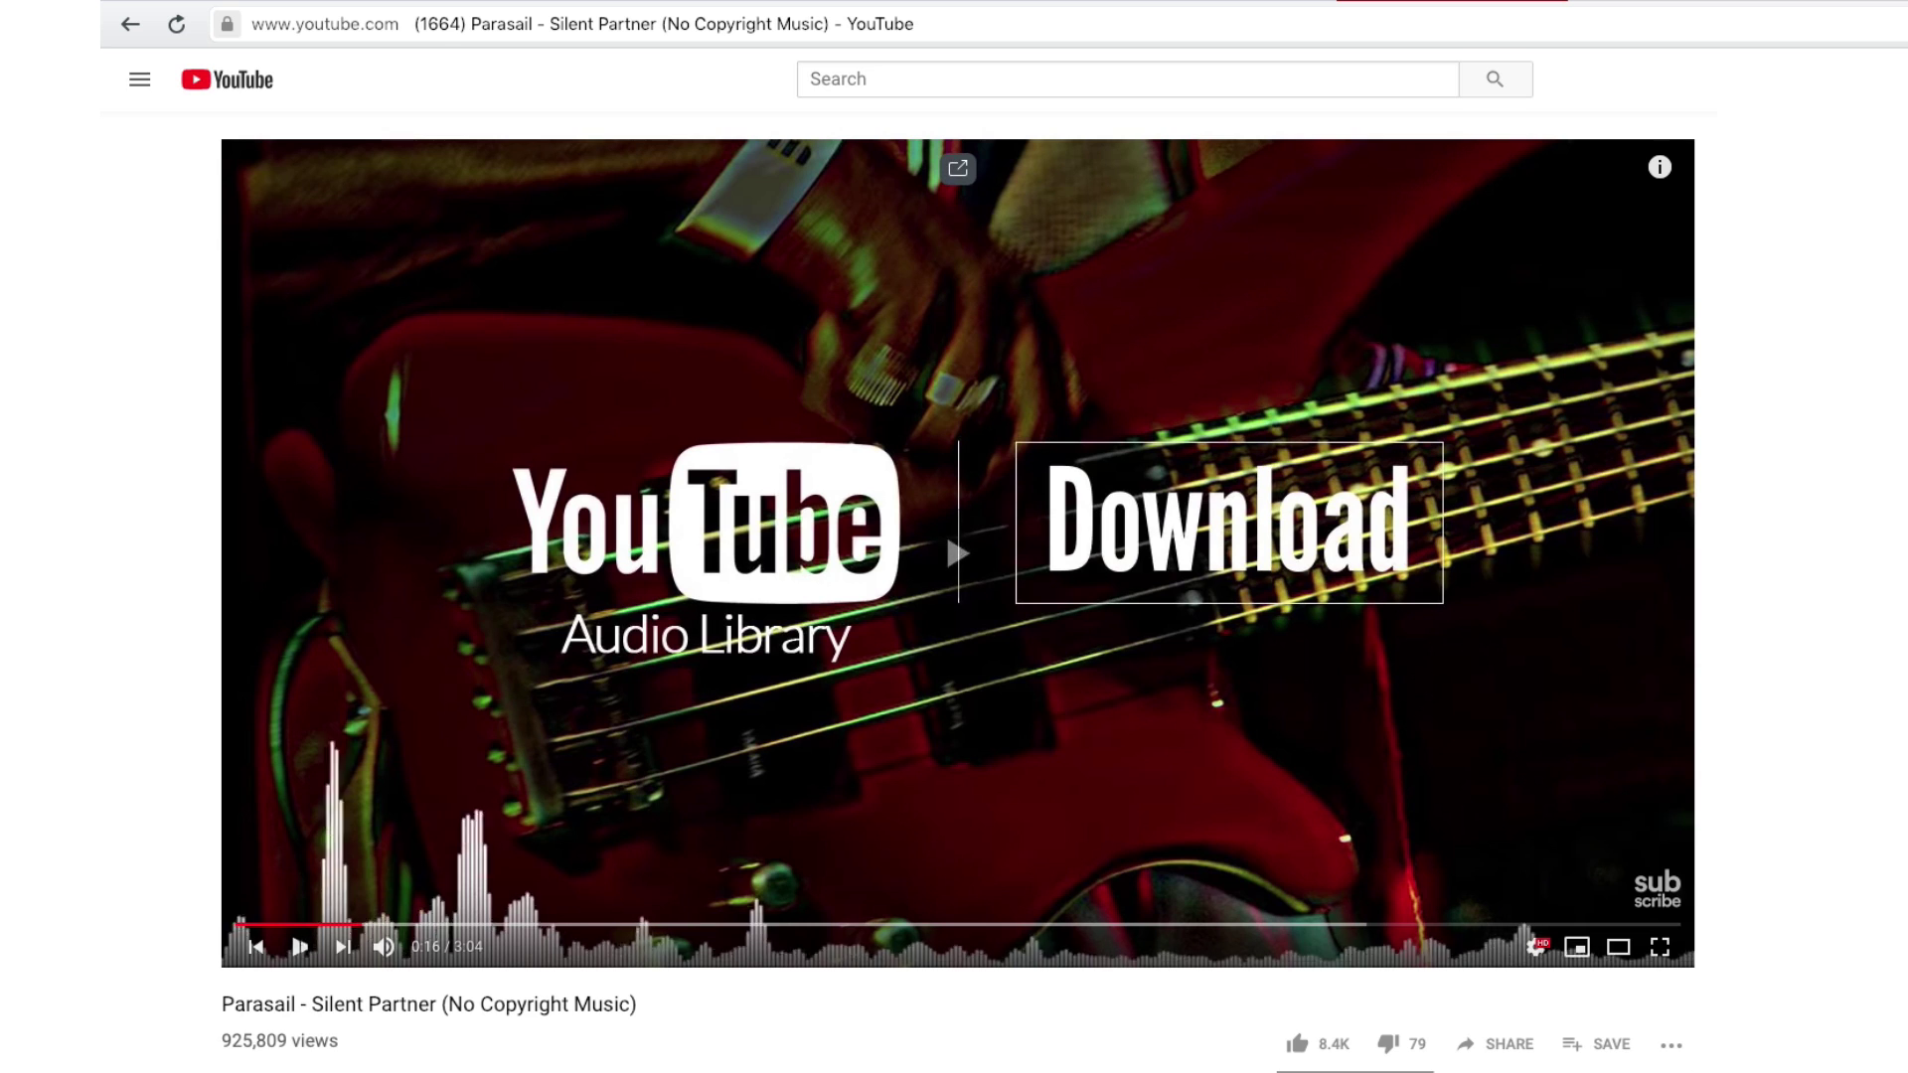
# Pause the YouTube video, then play the Youtube Video.wav recording from bar 3 and stop.
pyautogui.press('space')
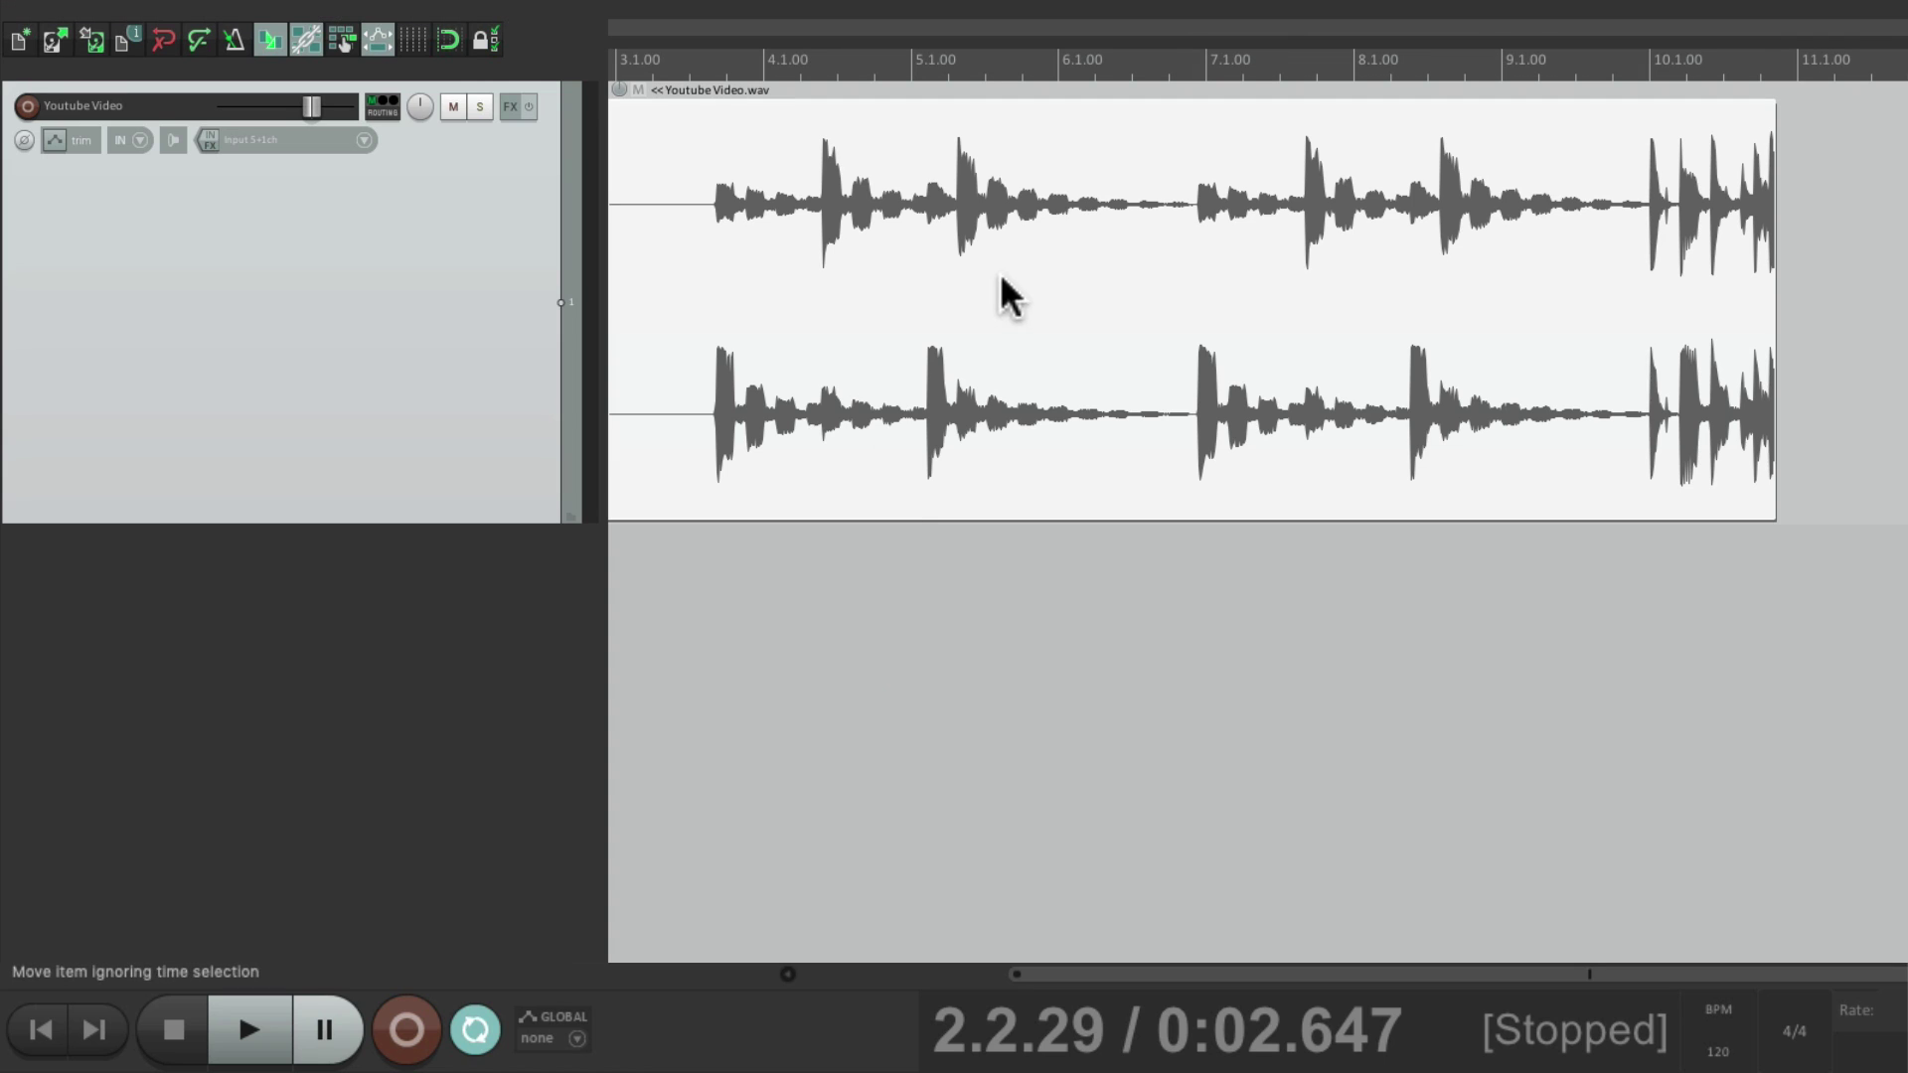
pyautogui.click(687, 60)
pyautogui.press('space')
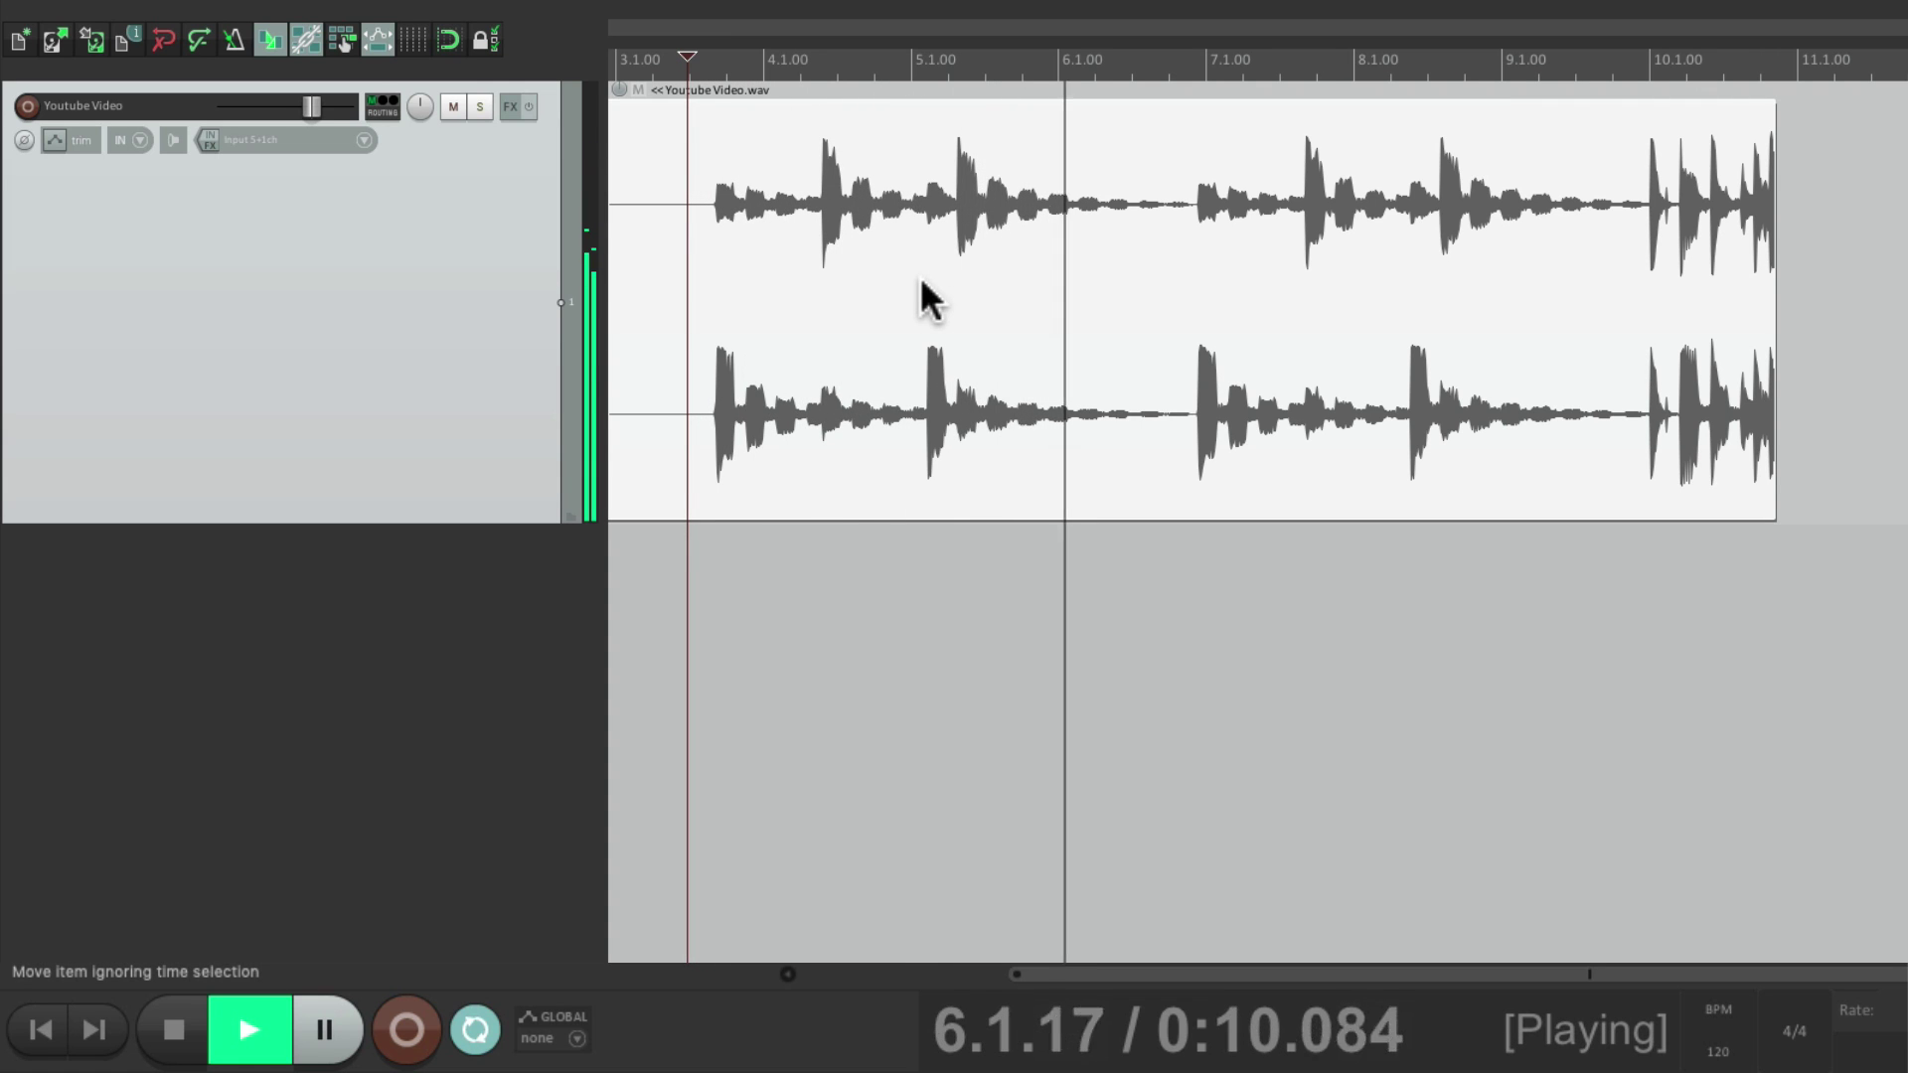
pyautogui.press('space')
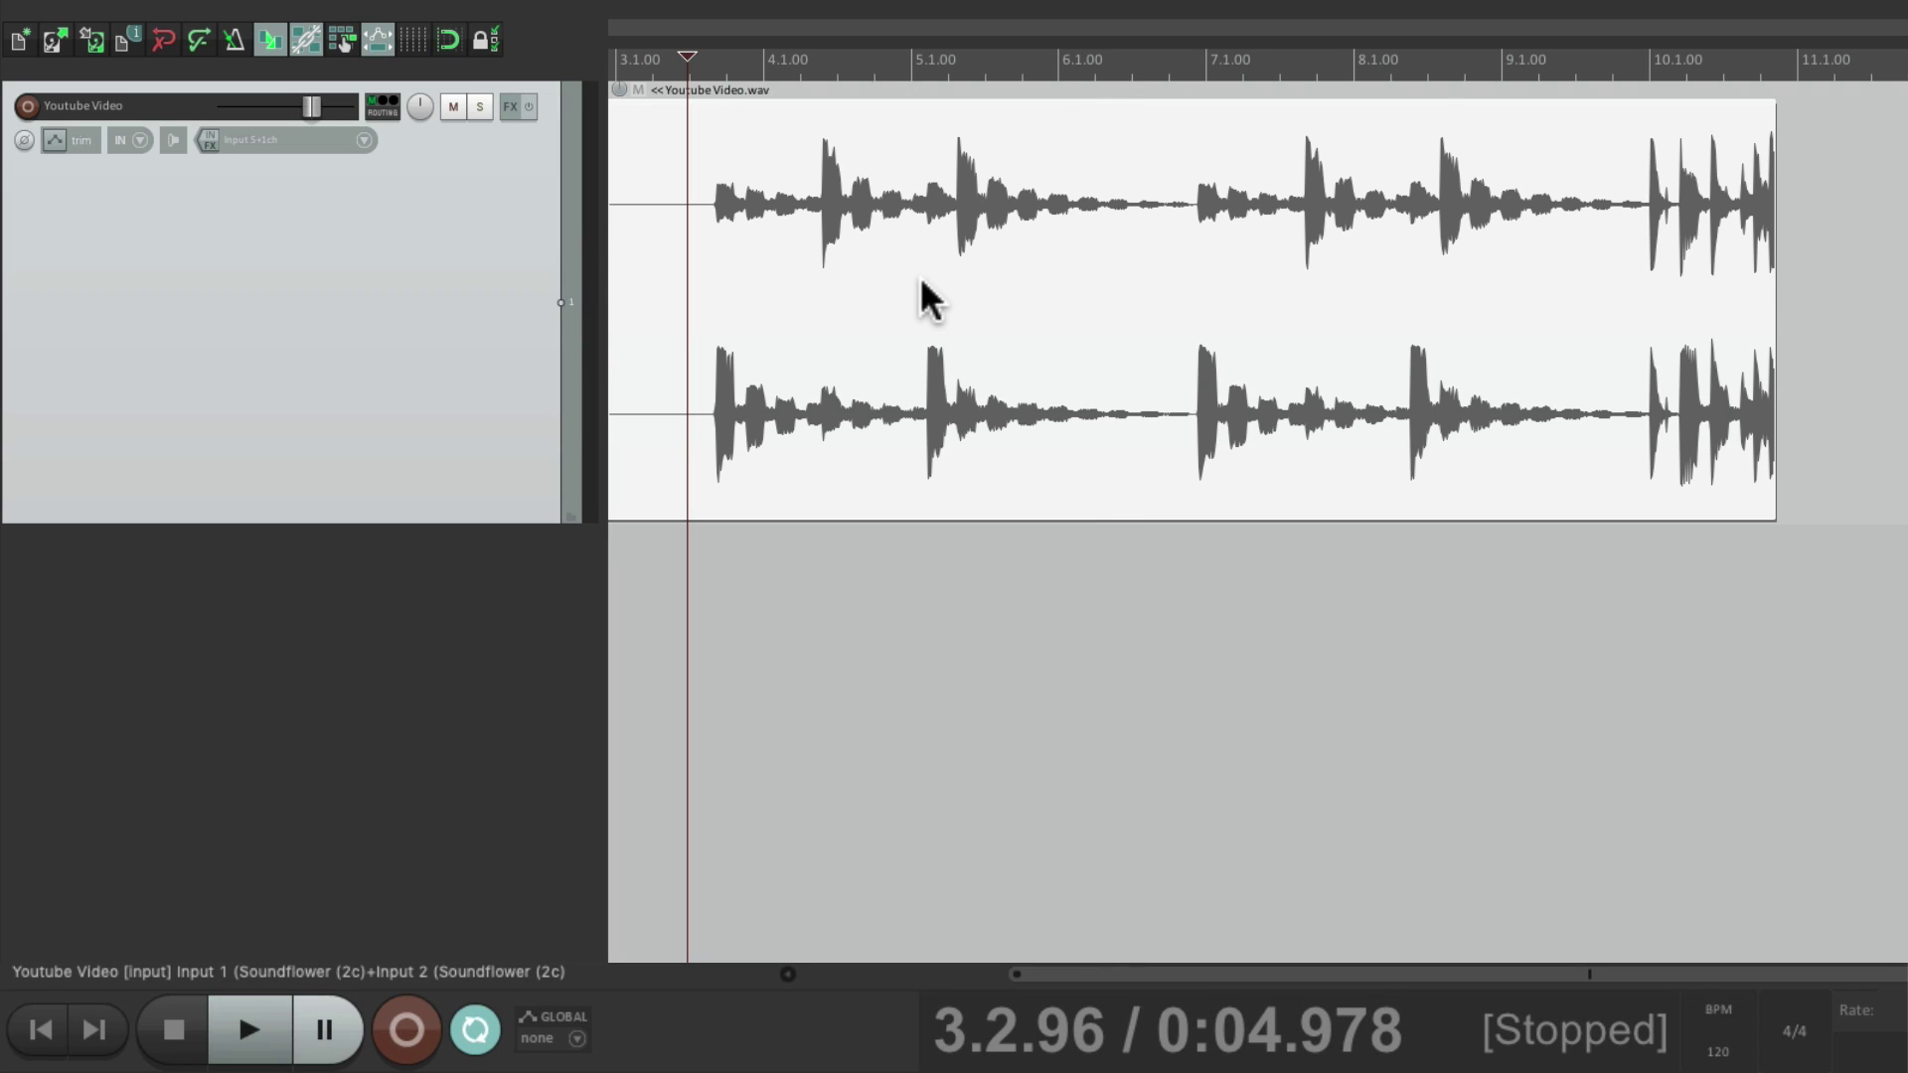